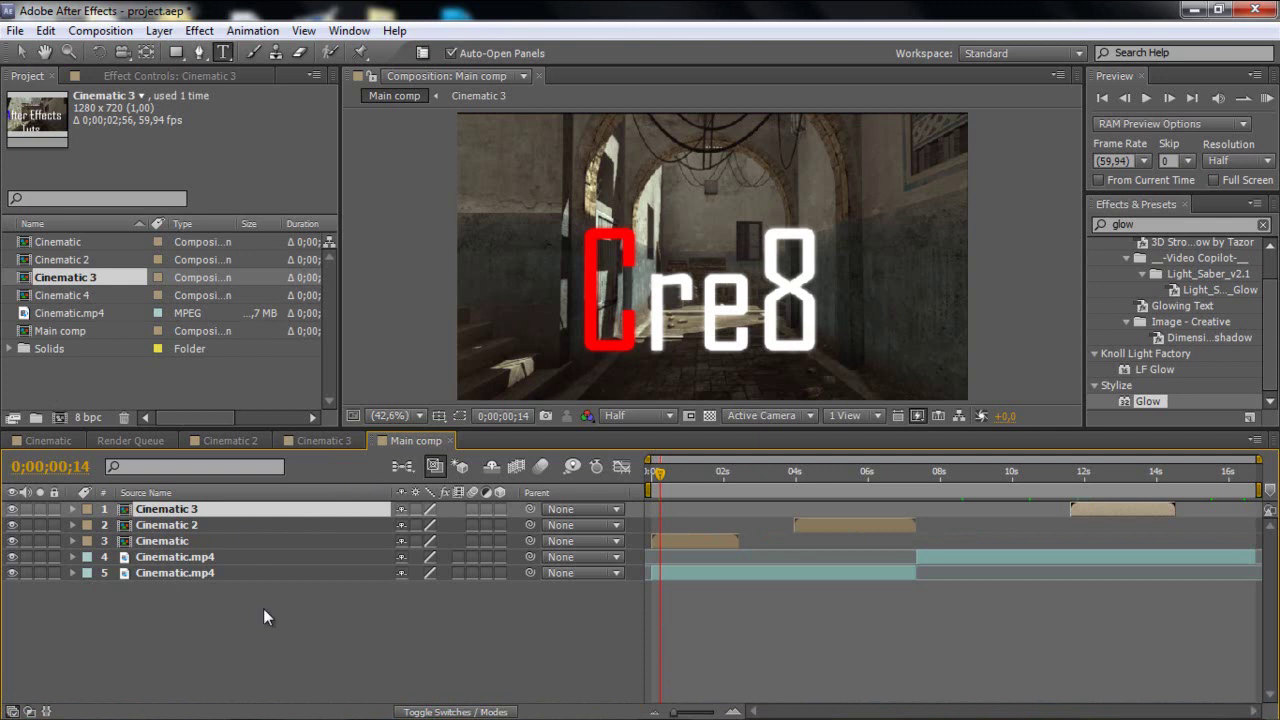
- Create an adjustment layer above all layers in Main comp and rename it cc
mouse_move(468, 436)
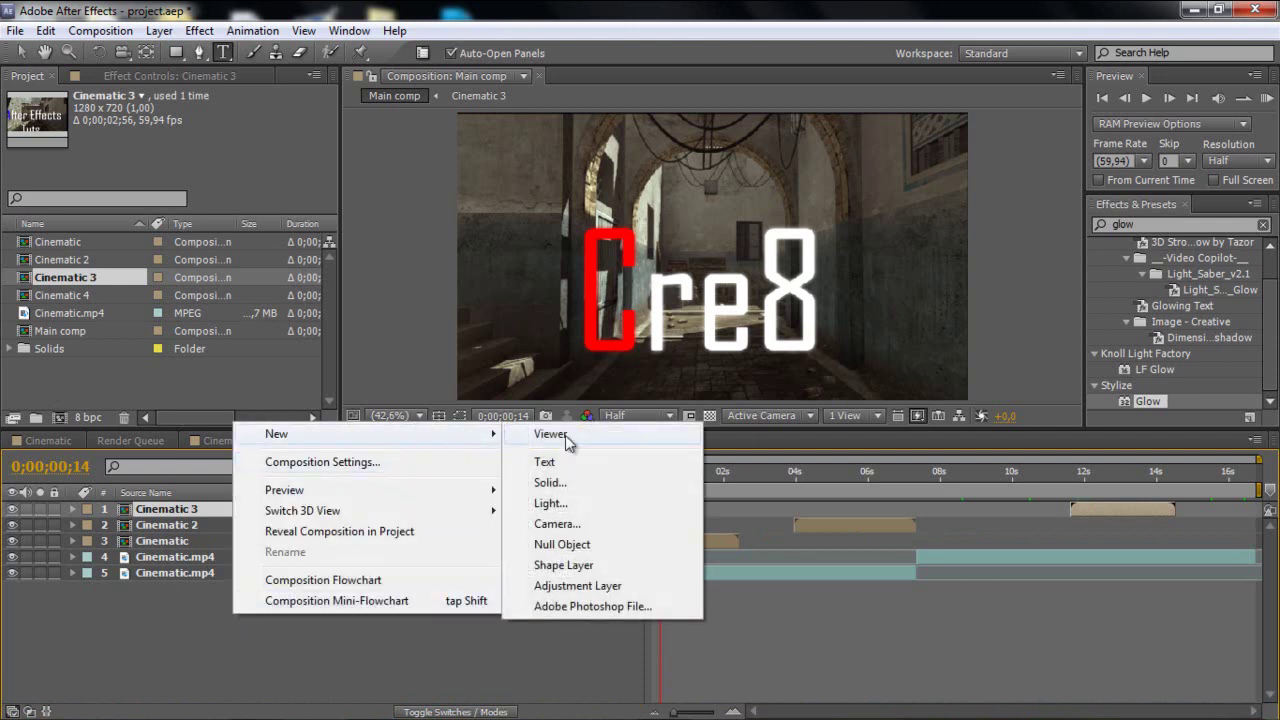
left_click(585, 589)
right_click(178, 514)
left_click(229, 705)
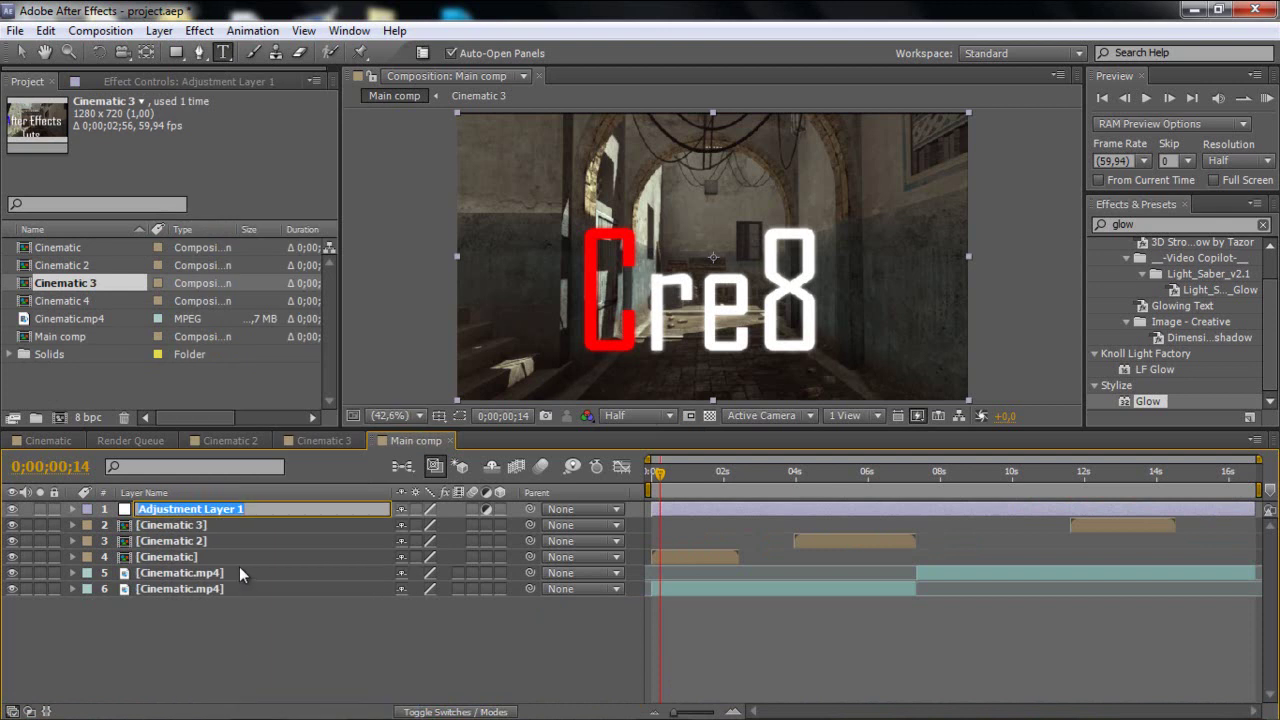
type("cc")
left_click(143, 525)
left_click(145, 510)
- Apply the Magic Bullet Looks effect to the cc layer and set the composition preview resolution to Full
left_click(1182, 226)
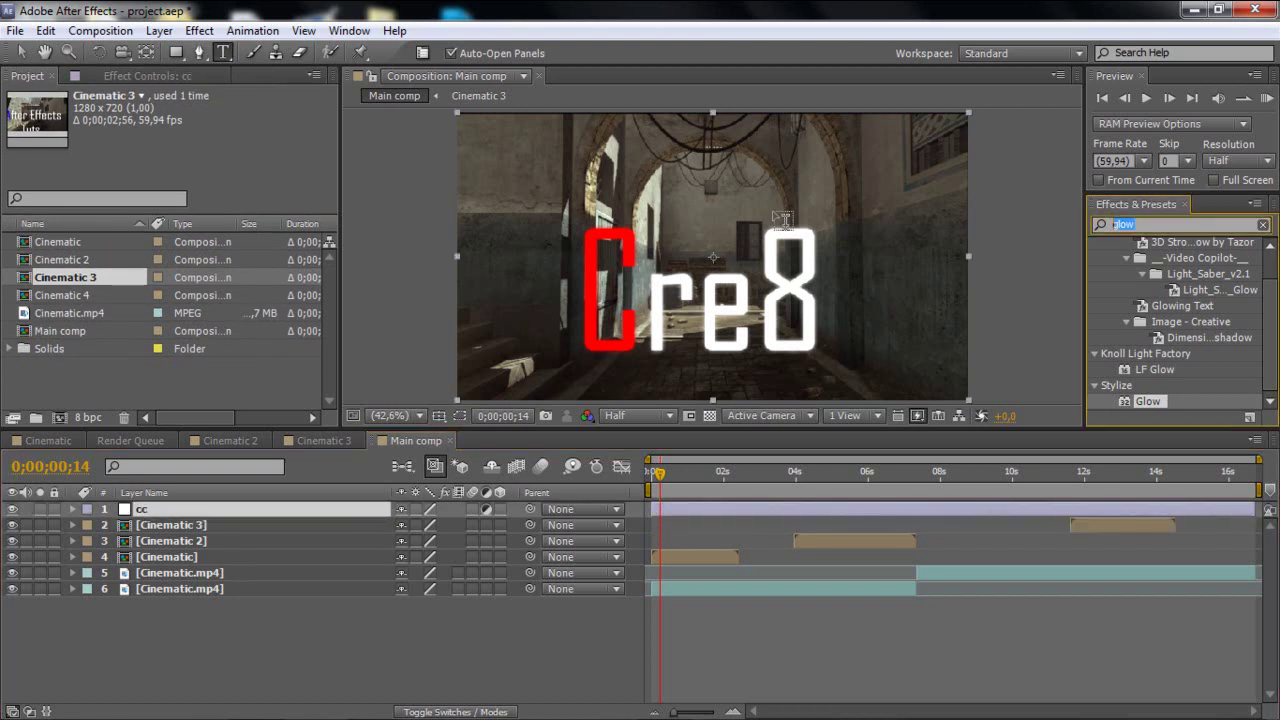
type("looks")
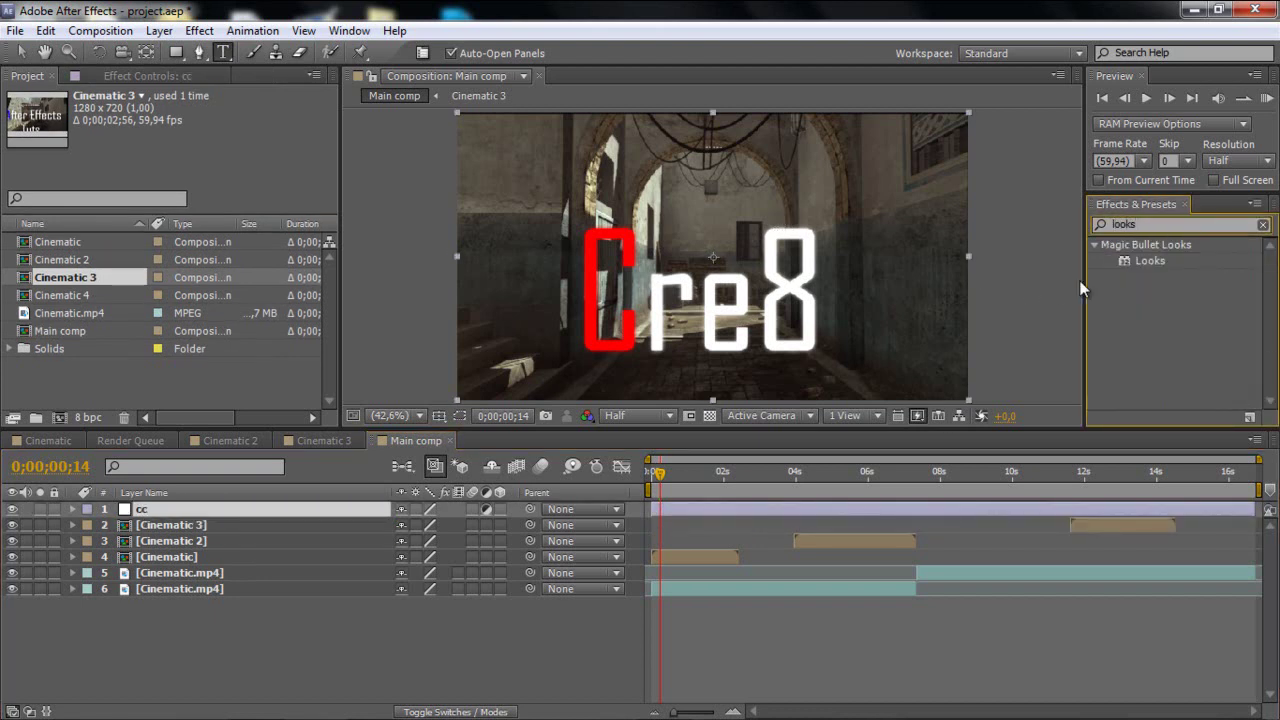
left_click_drag(1165, 268, 295, 510)
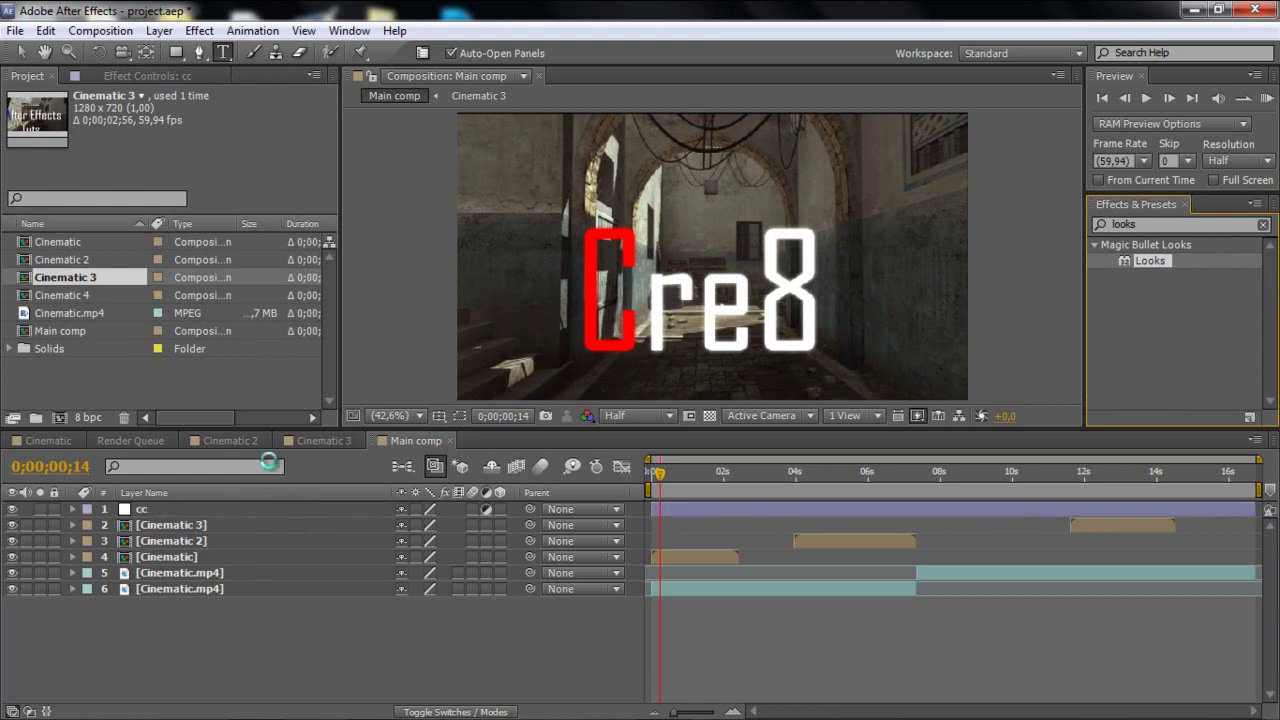
left_click(667, 416)
left_click(665, 463)
- Open the Looks editor for the cc layer and load the Sammeh 1 look from the Sammie cc presets
left_click(64, 160)
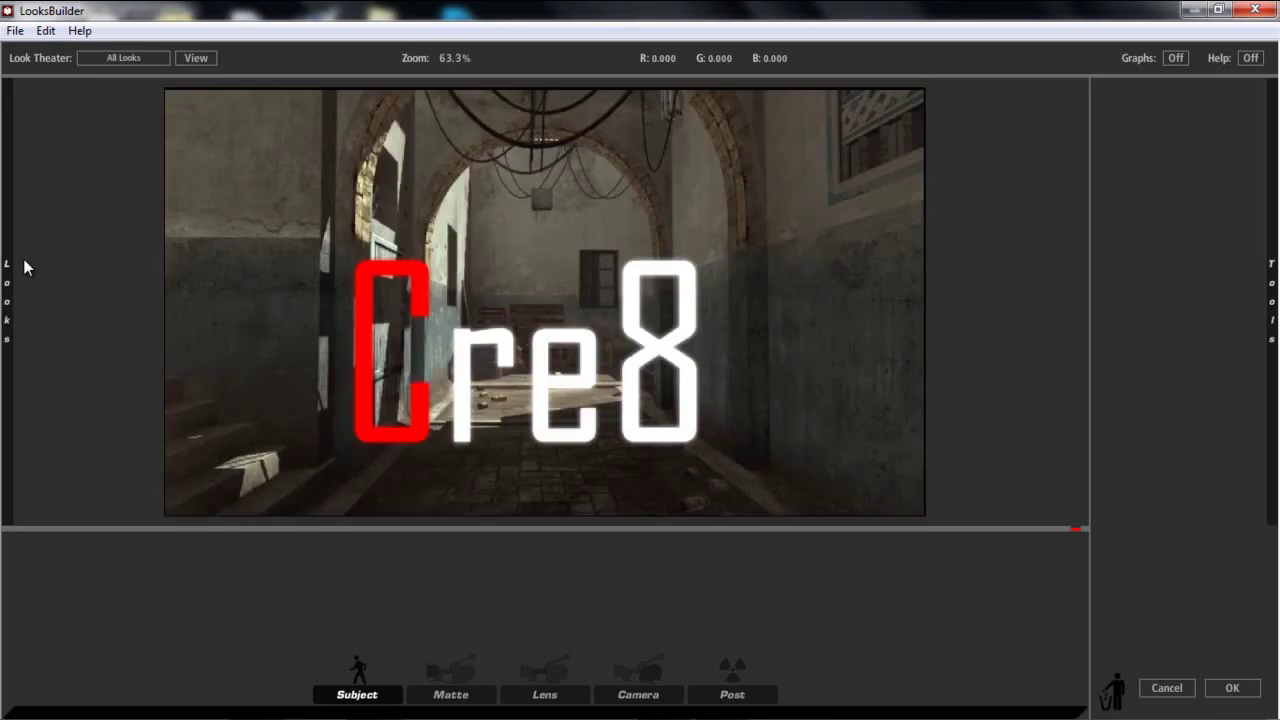
mouse_move(2, 260)
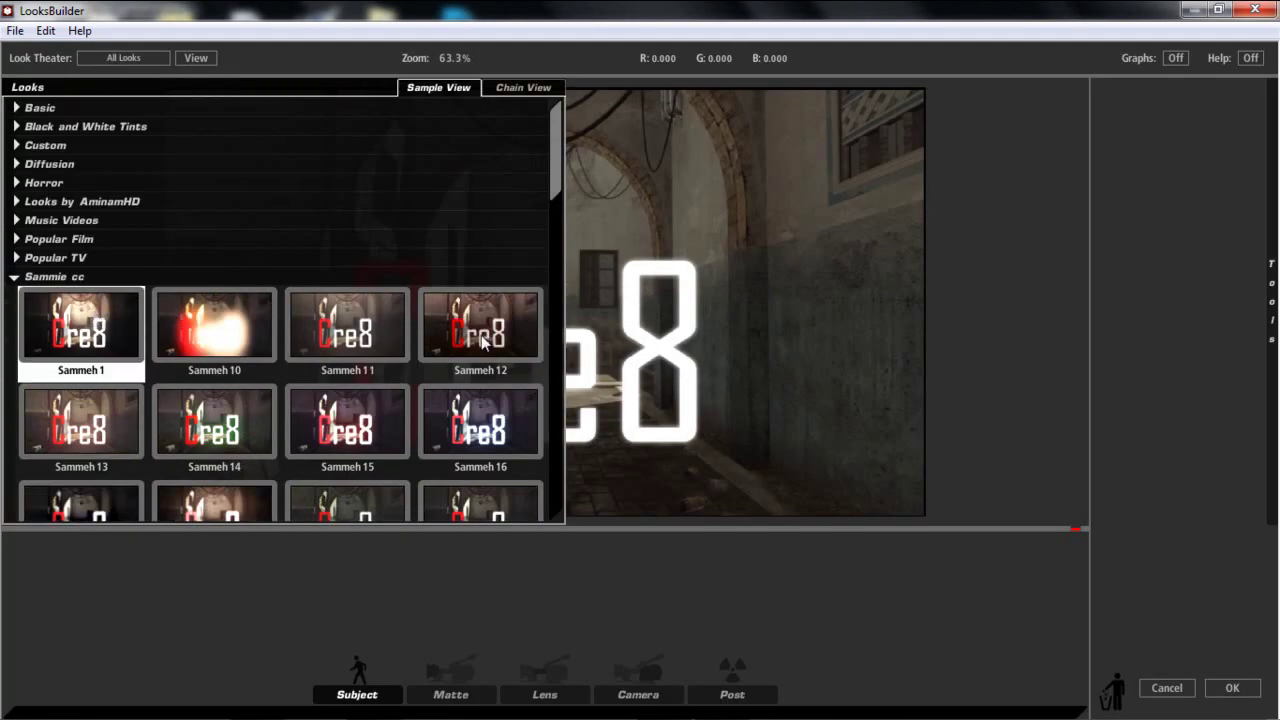
left_click(98, 350)
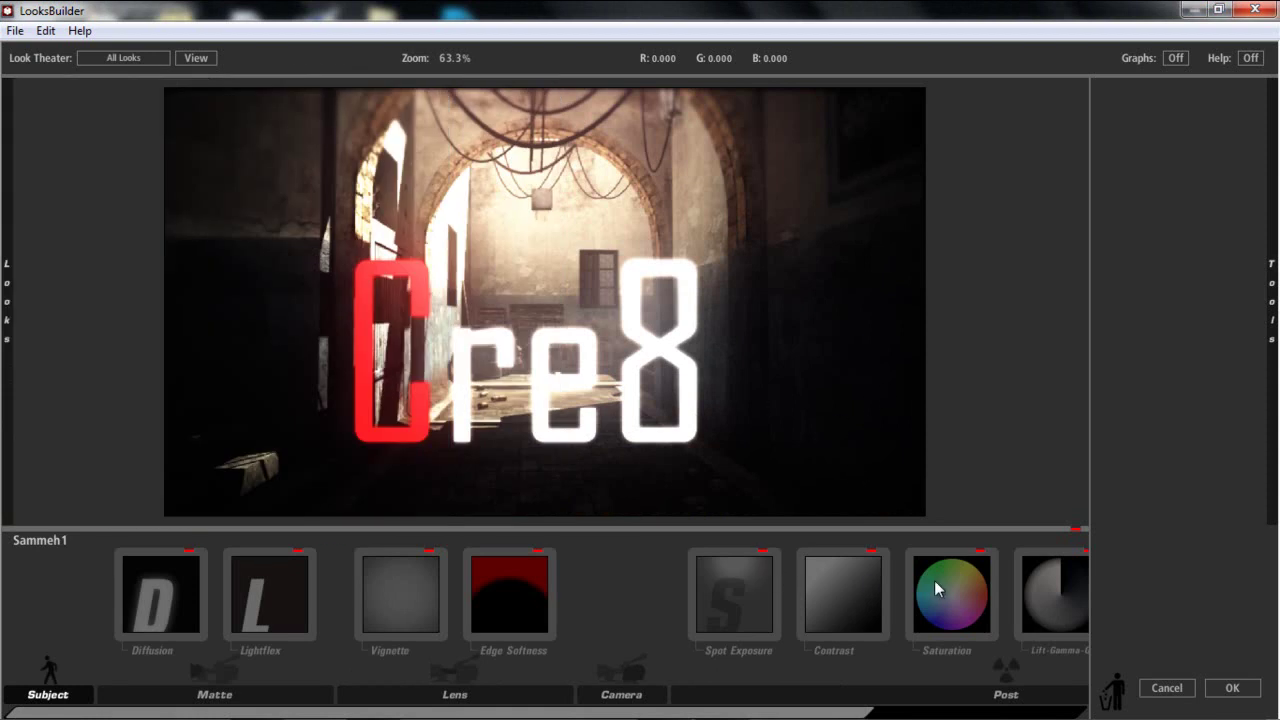
- Set the look's Contrast to -0.100, accept the look, and check the graded footage at 0;00;04;31
left_click(819, 574)
left_click_drag(1238, 526, 1221, 526)
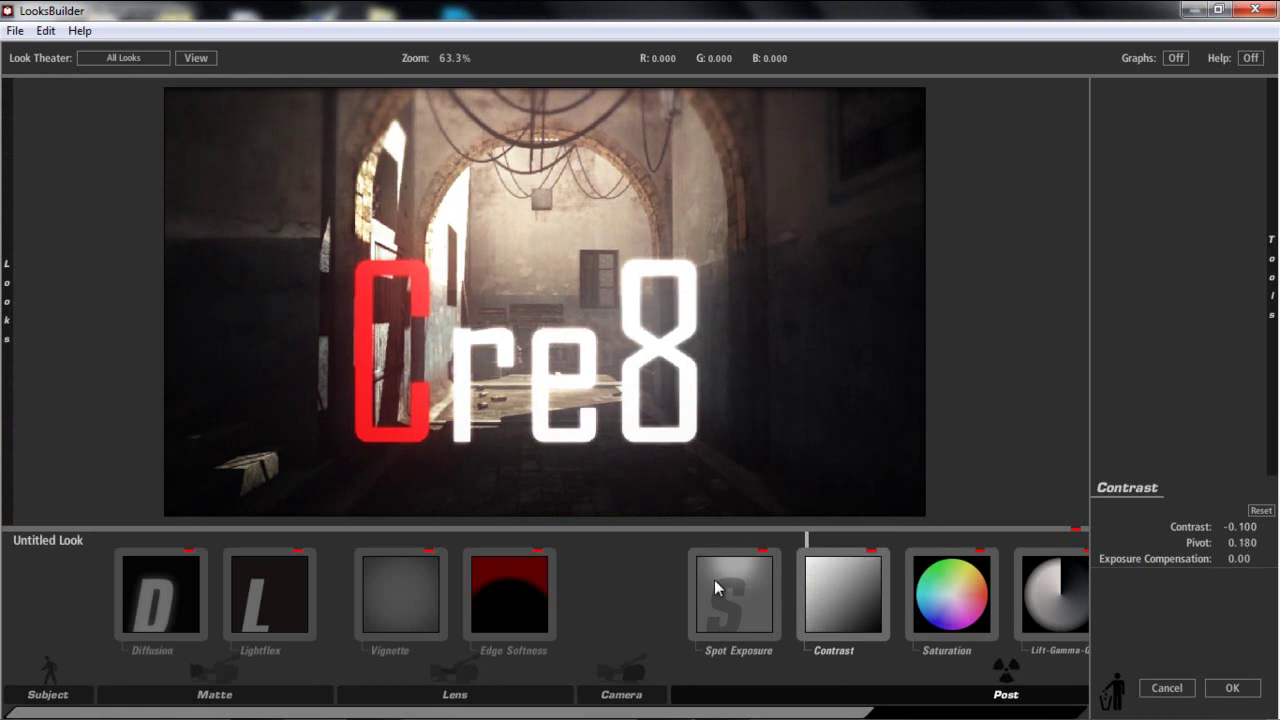
left_click(1234, 689)
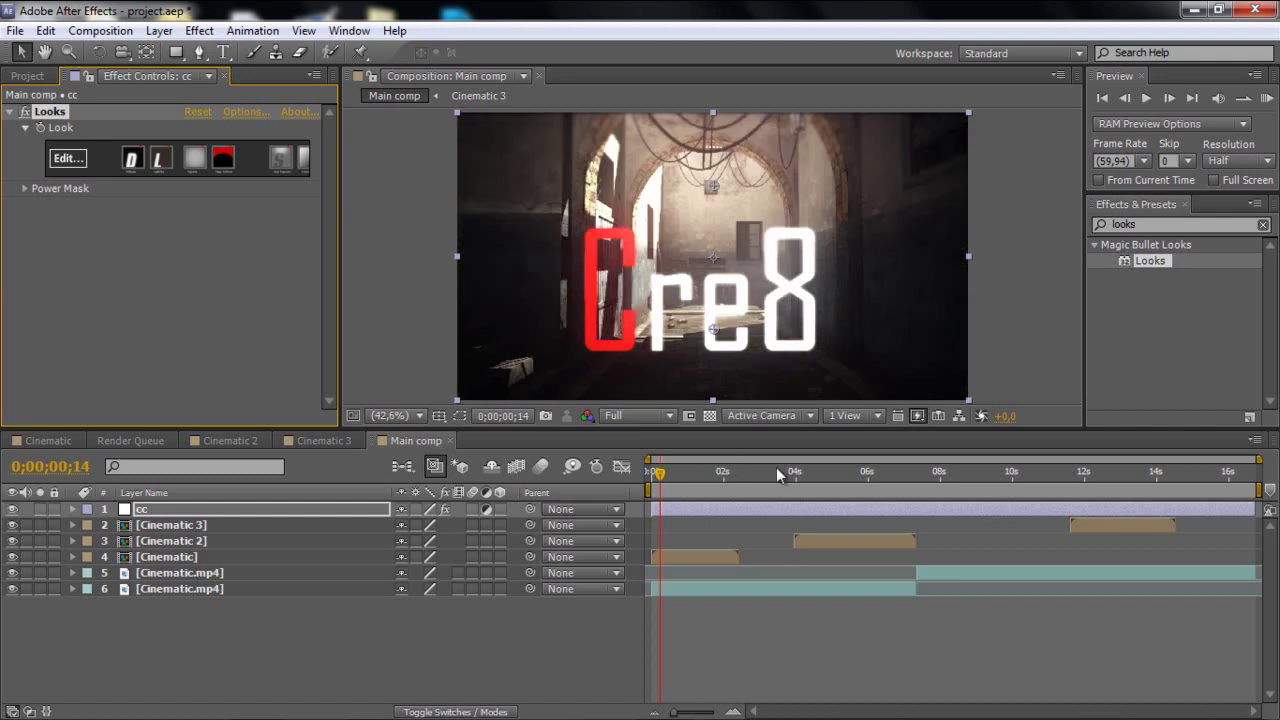
left_click(814, 493)
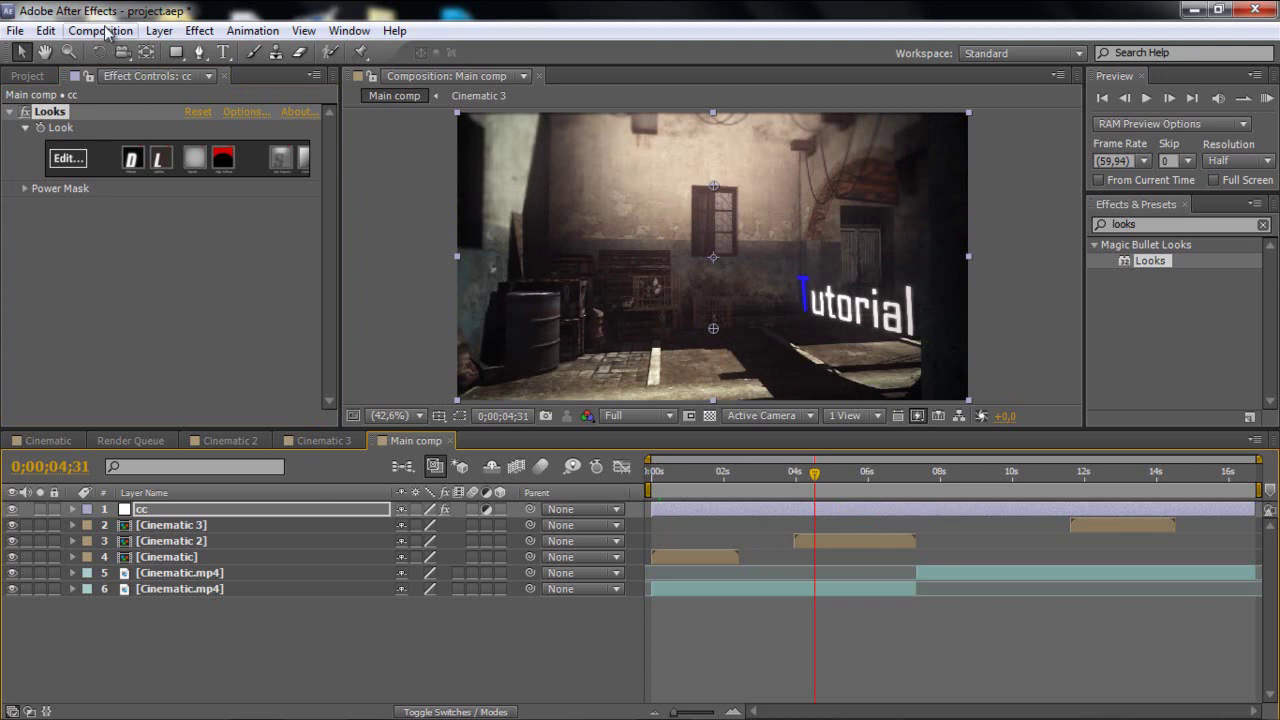
left_click(27, 76)
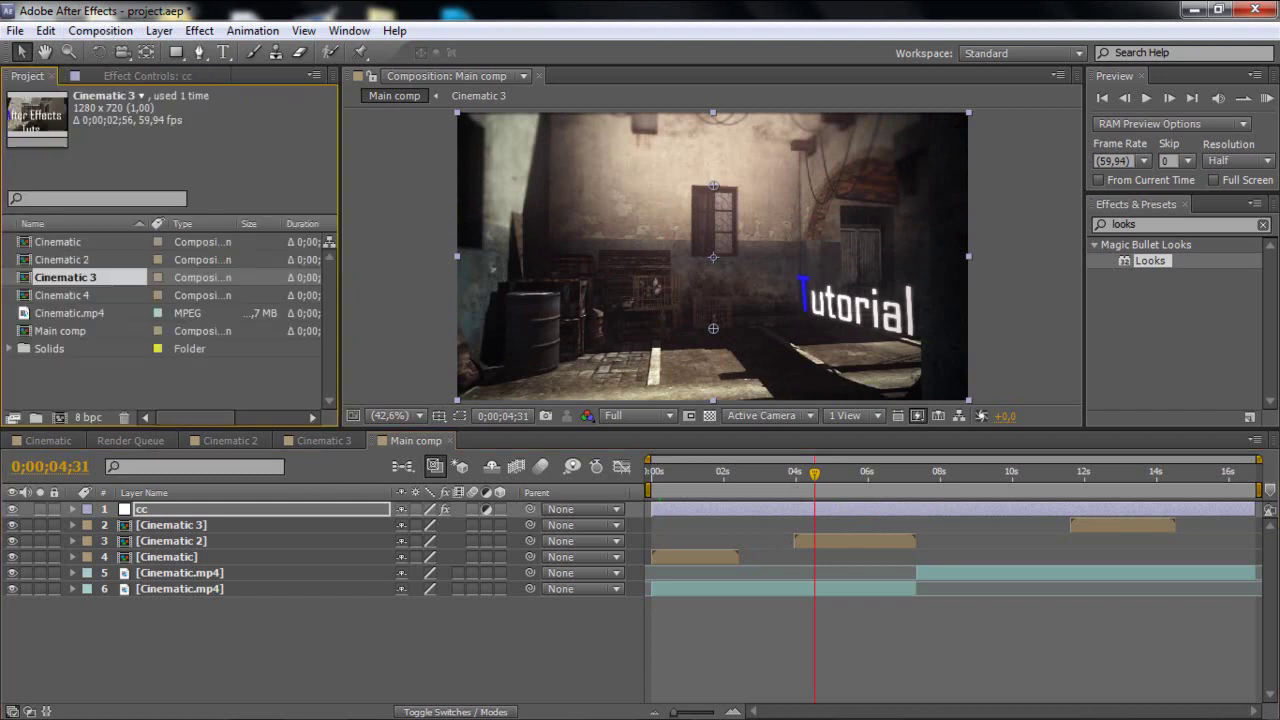
left_click(31, 378)
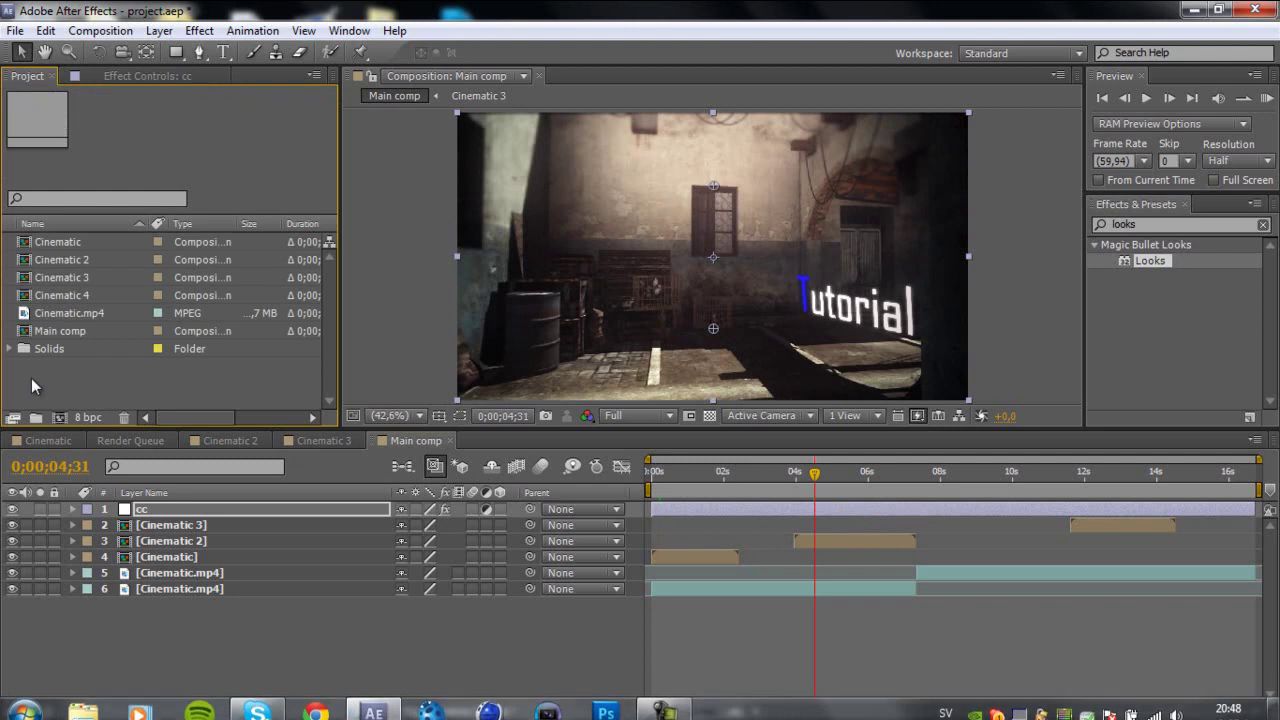
double_click(31, 378)
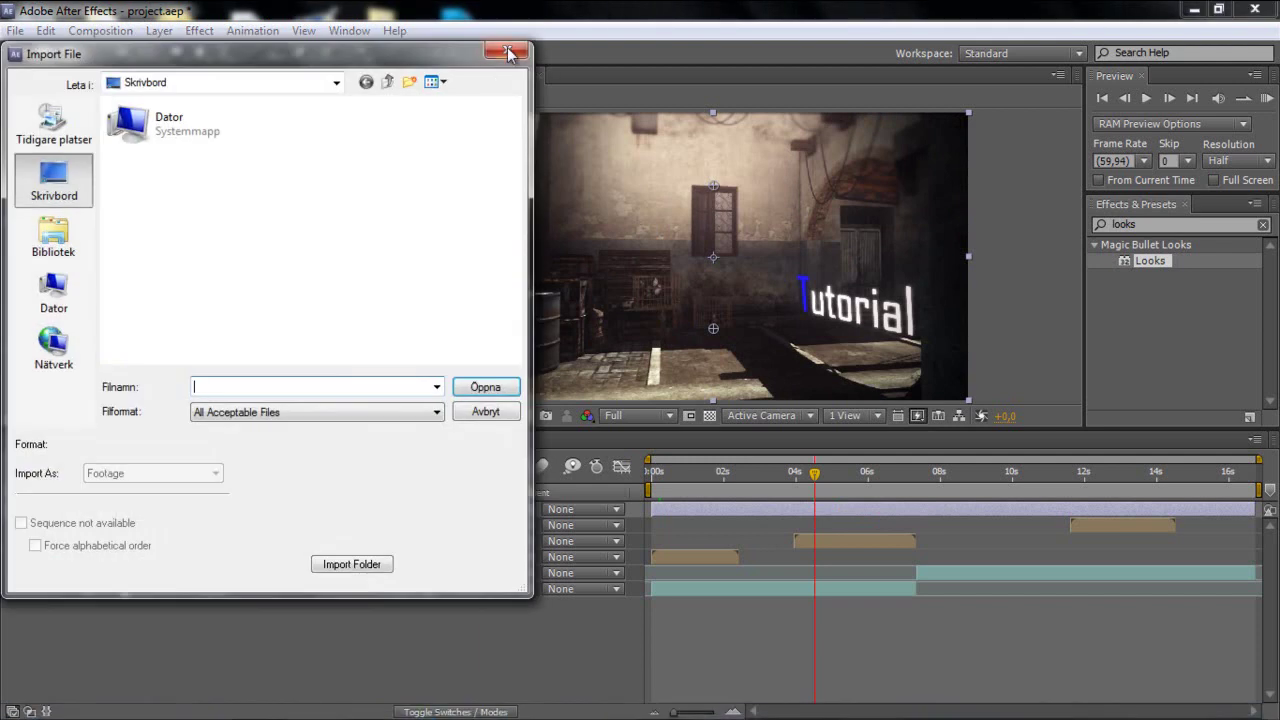
left_click(507, 52)
- Create a new black solid layer with the default settings at the top of Main comp
left_click(160, 30)
left_click(165, 30)
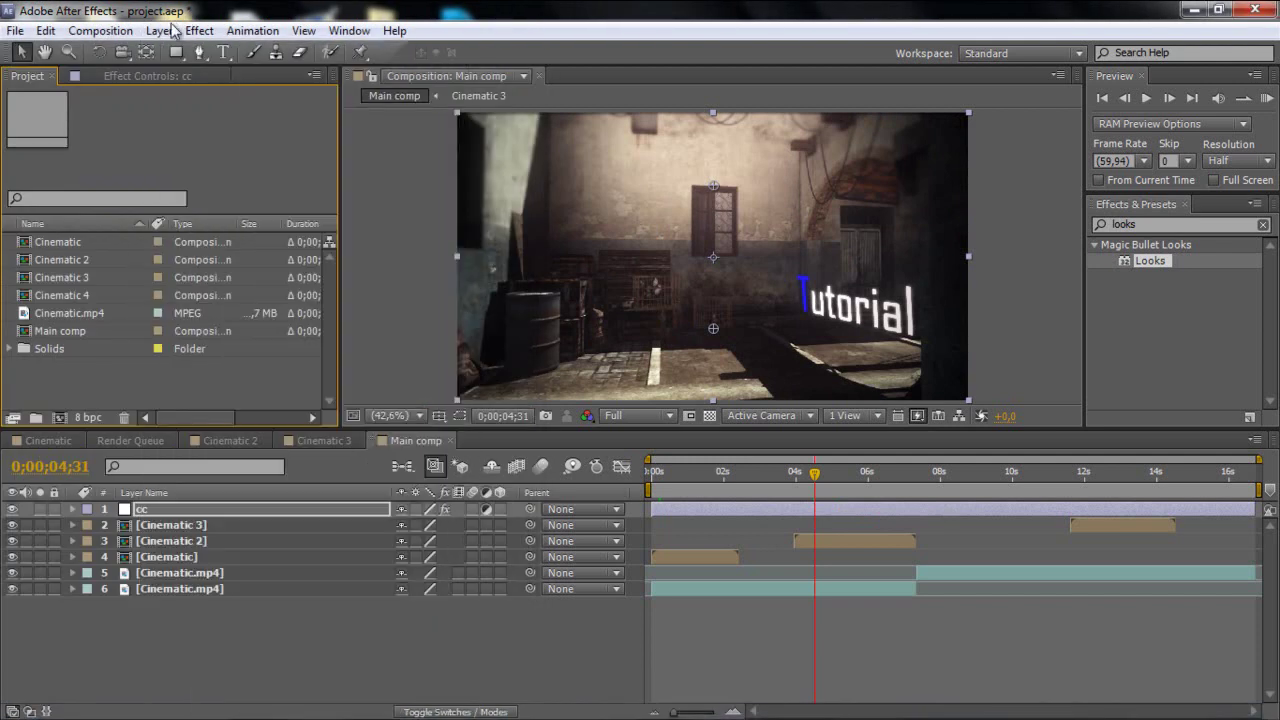
left_click(160, 30)
mouse_move(180, 52)
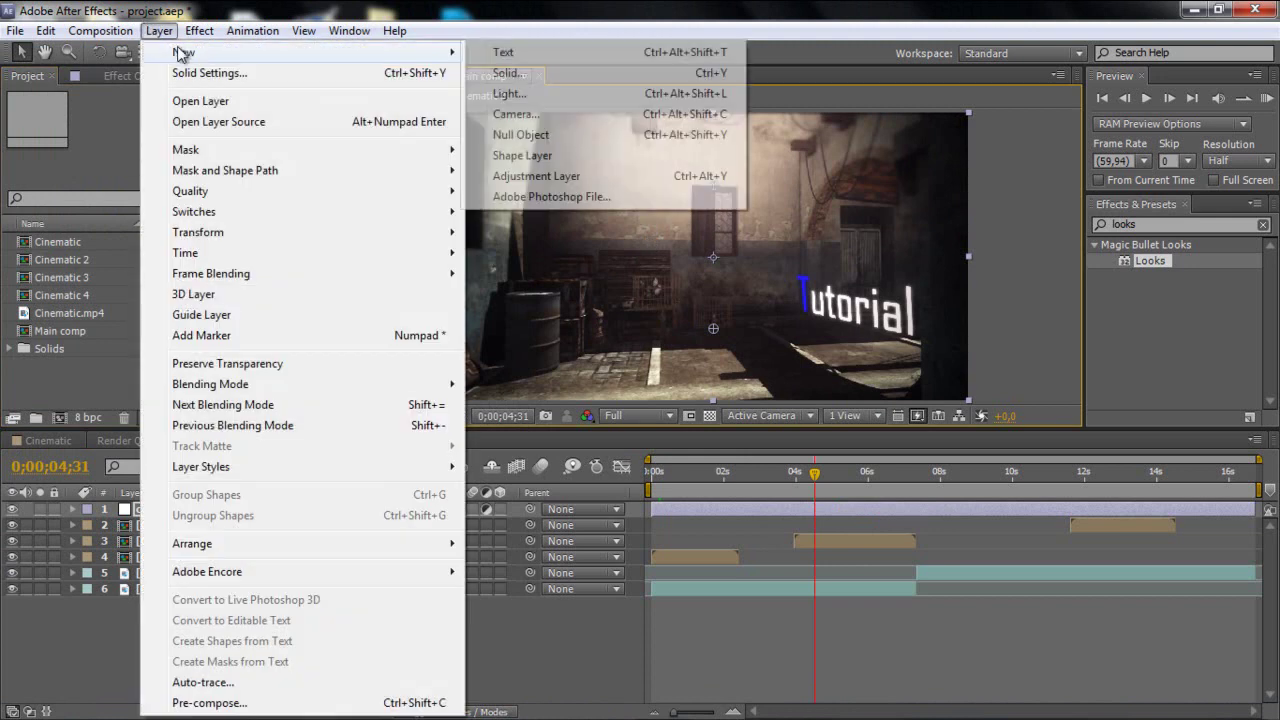
left_click(526, 75)
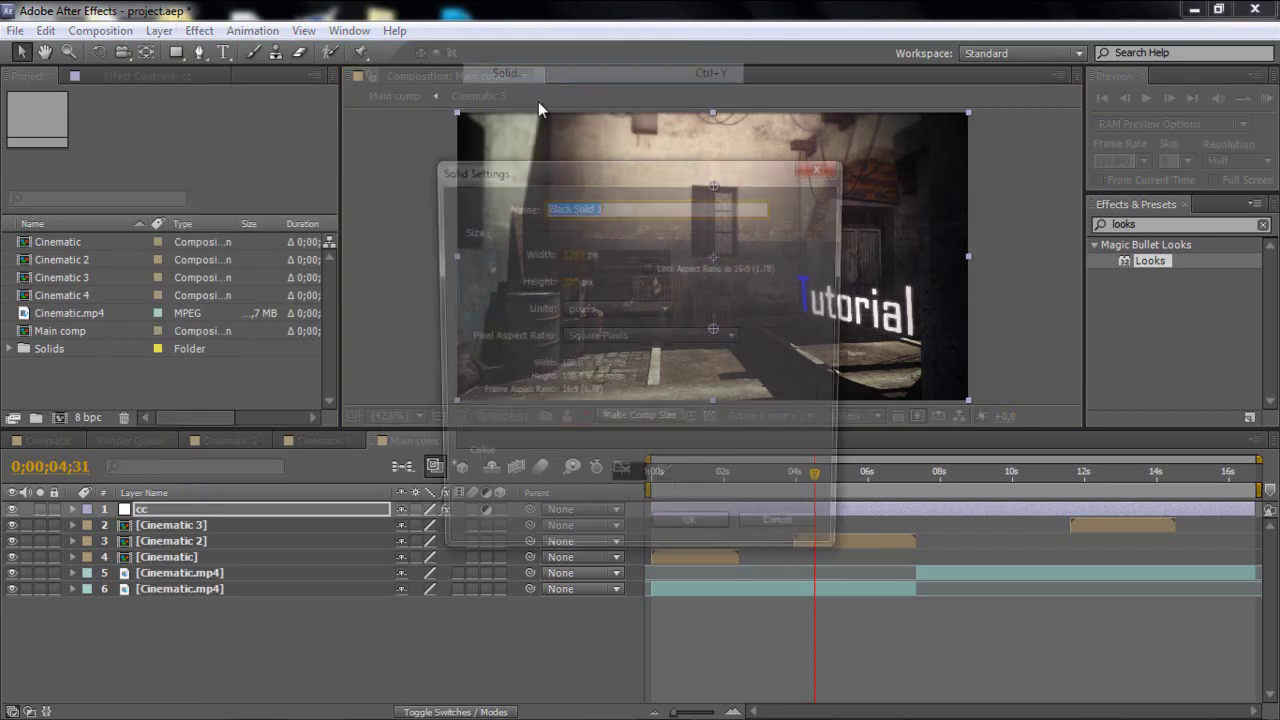
left_click(675, 533)
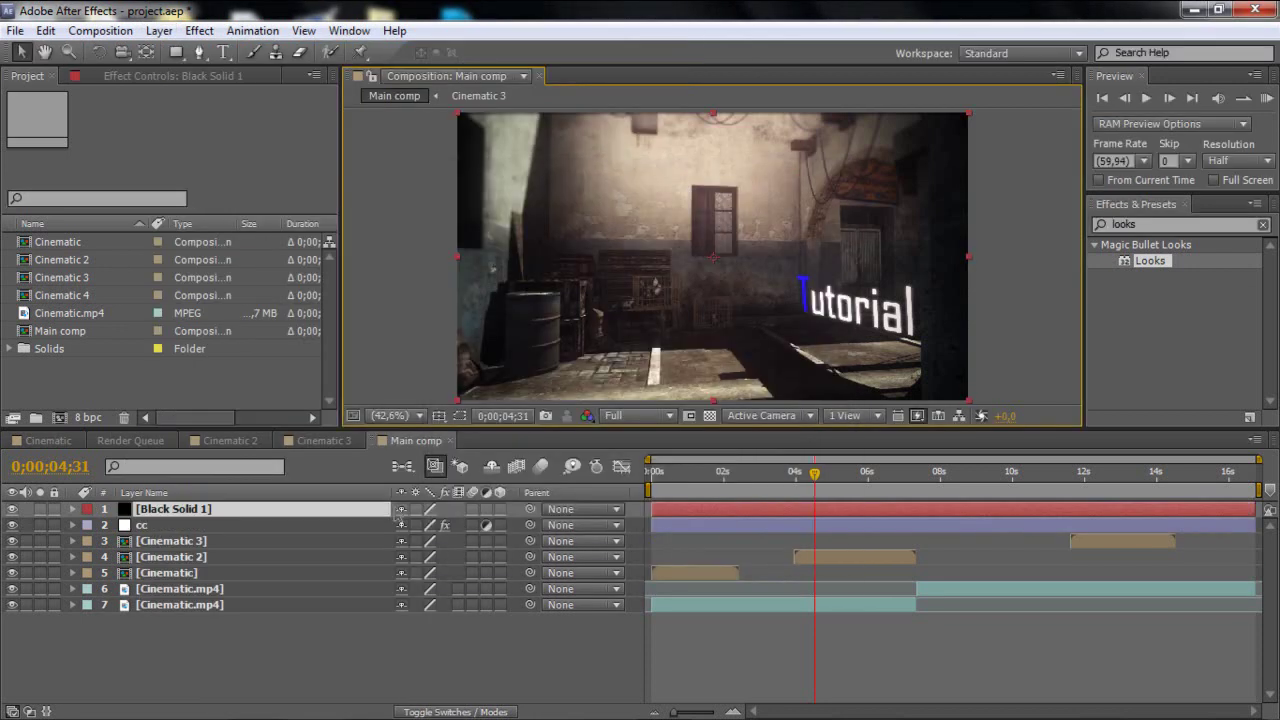
- Apply the CC Jaws effect to the black solid and set its Height to 0%
key("ctrl+5")
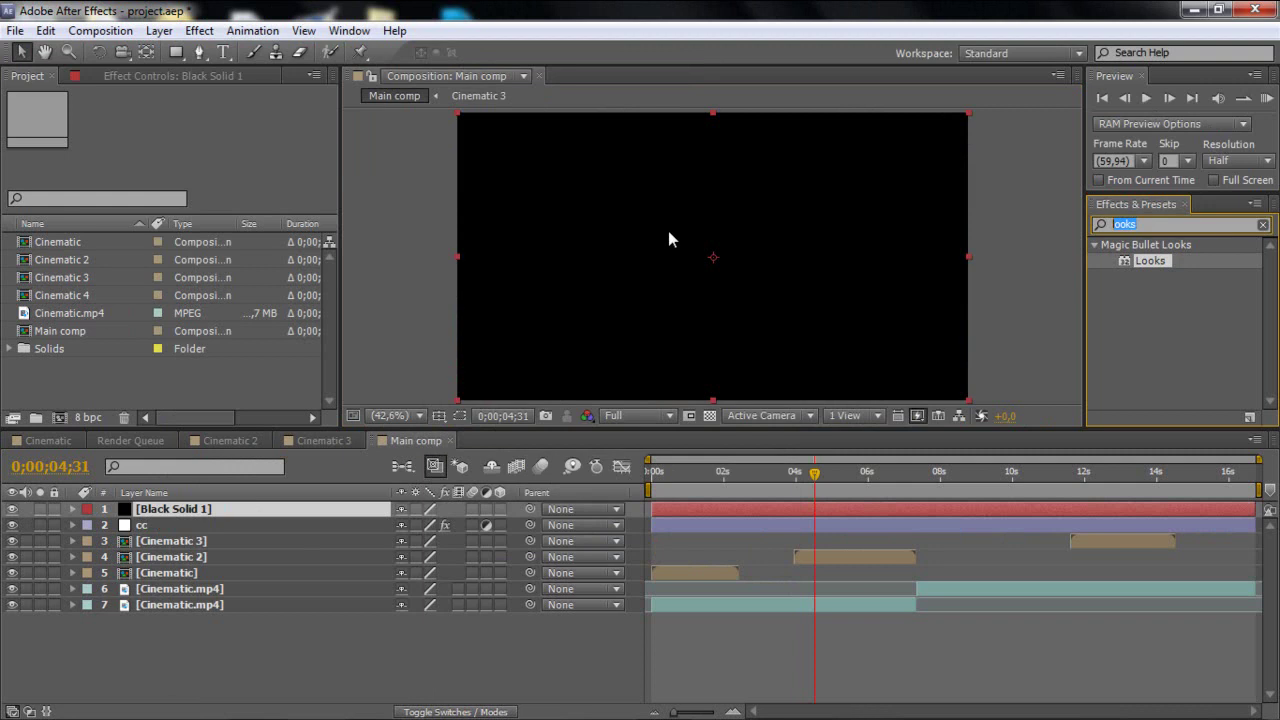
type("cc jaws")
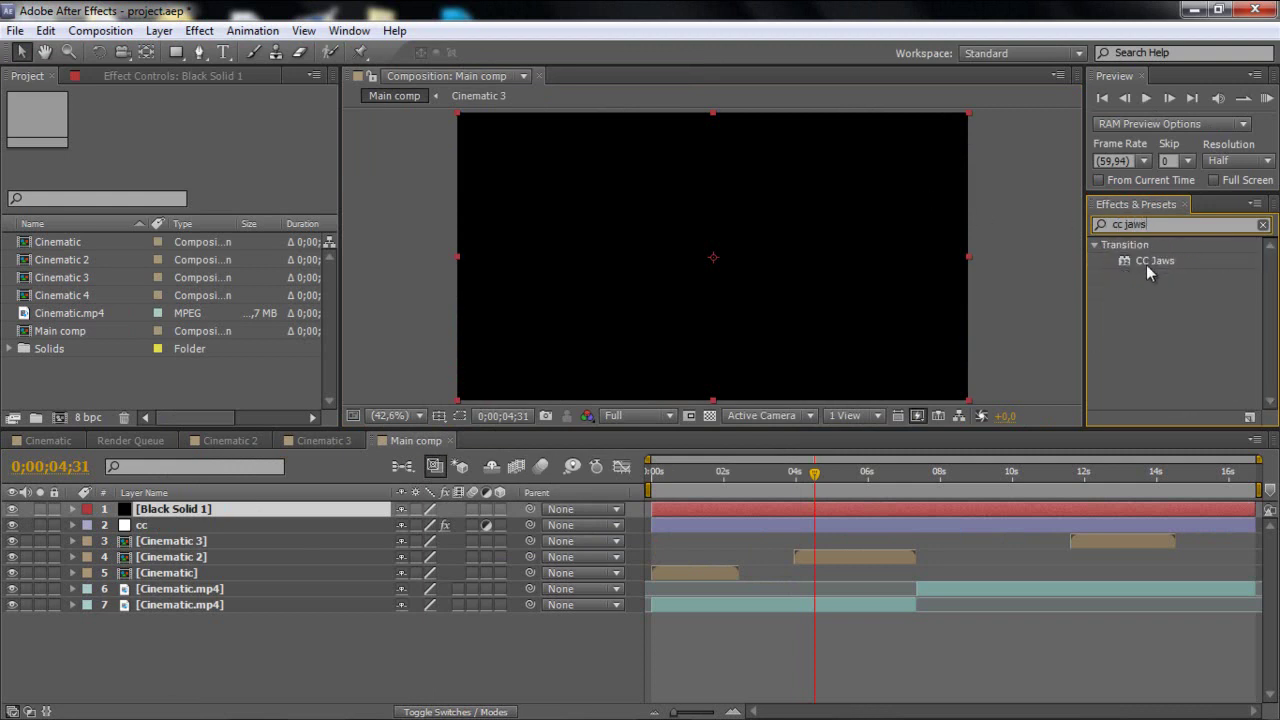
left_click_drag(1148, 262, 797, 510)
left_click(202, 213)
type("0")
key("Return")
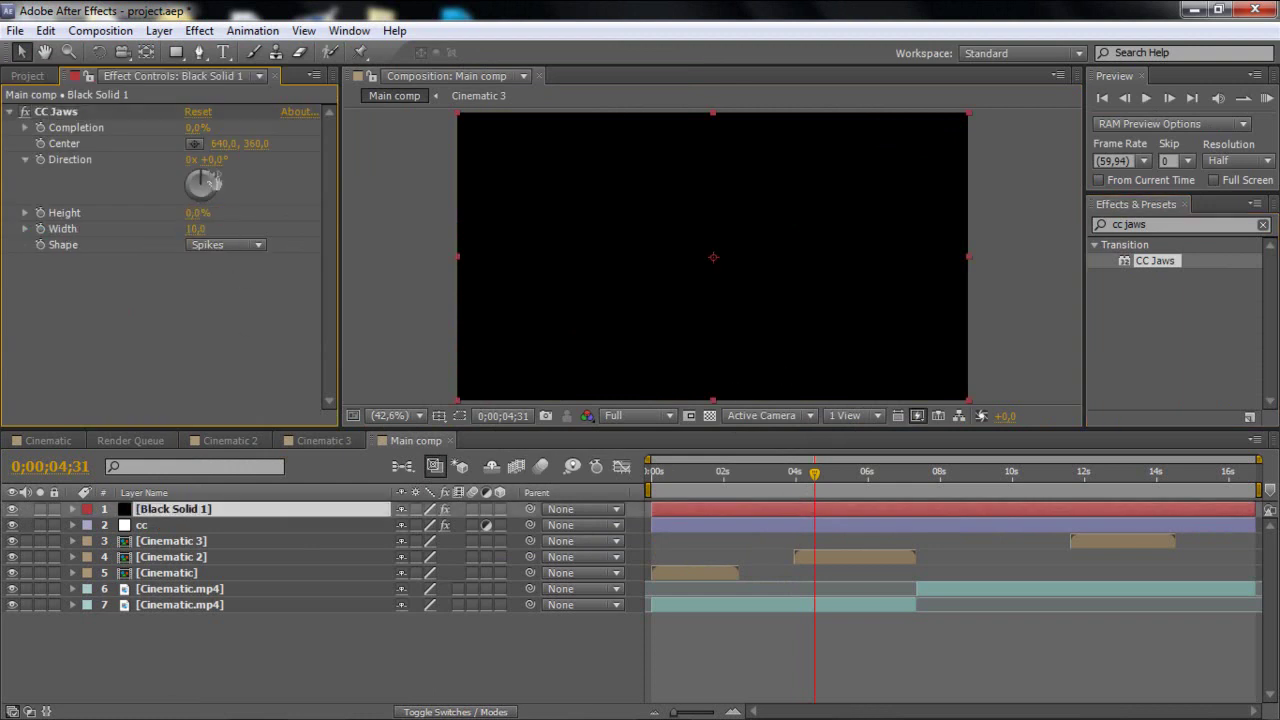
- Adjust the CC Jaws Completion to 84% so the solid forms cinematic bars above and below the footage
left_click_drag(193, 130, 292, 143)
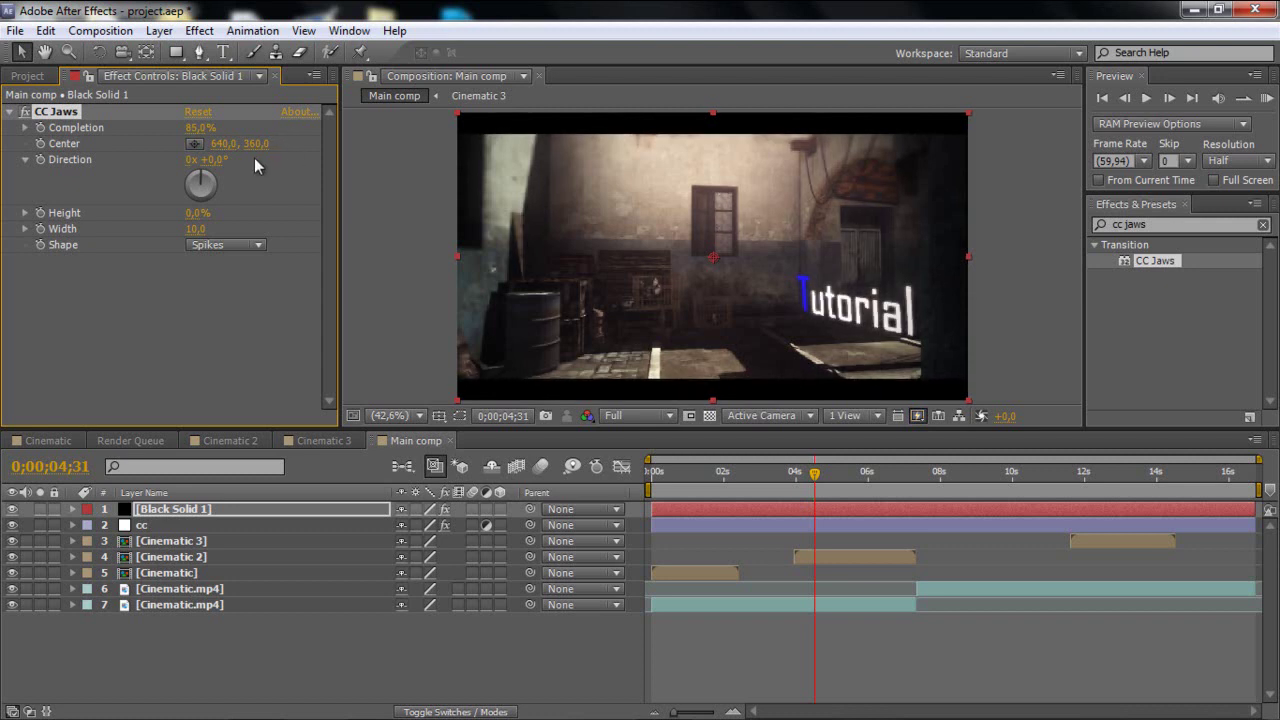
left_click(197, 128)
type("83")
key("Return")
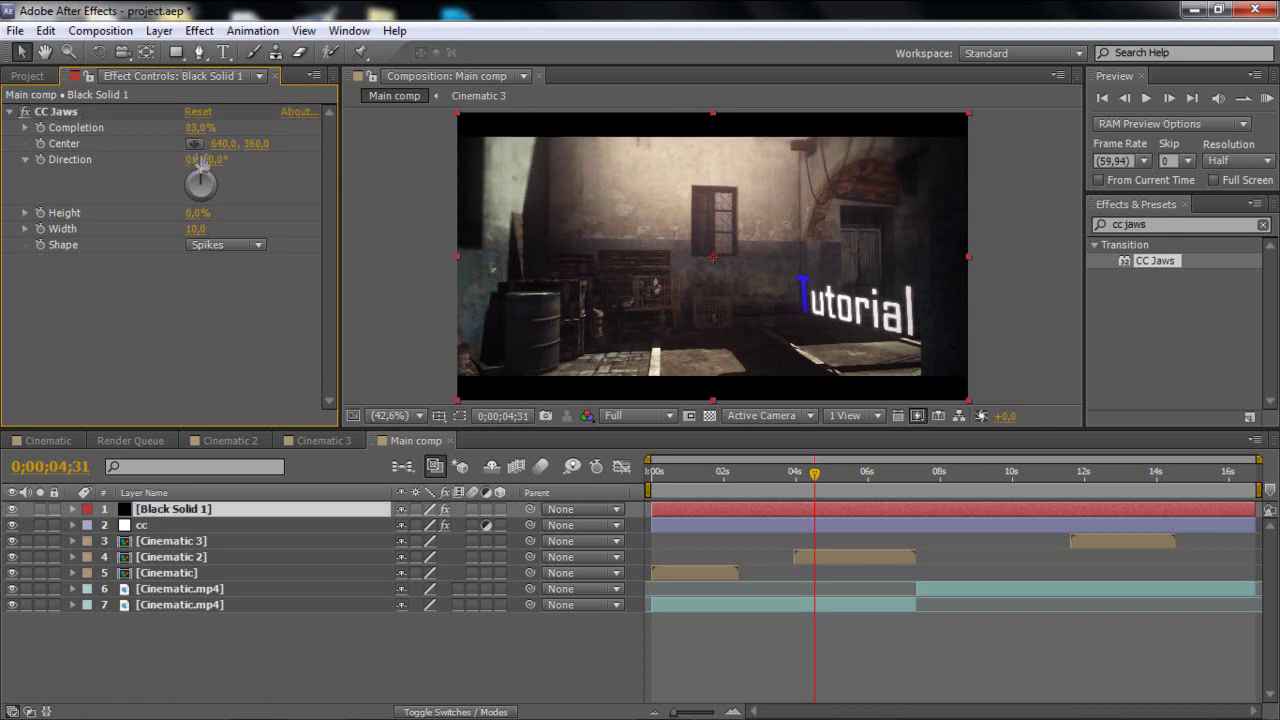
left_click(196, 128)
type("84")
key("Return")
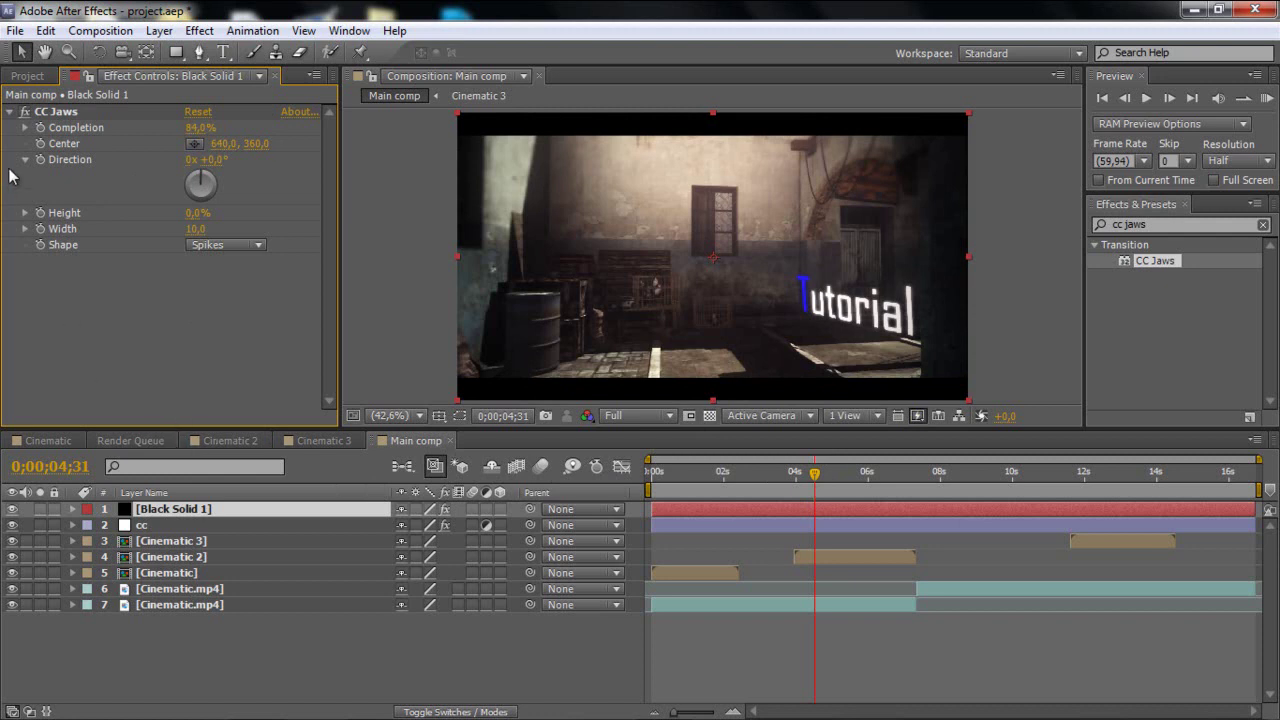
- Split the lowest Cinematic.mp4 layer at 0;00;02;26, where the Cinematic text layer ends
left_click_drag(737, 479, 738, 511)
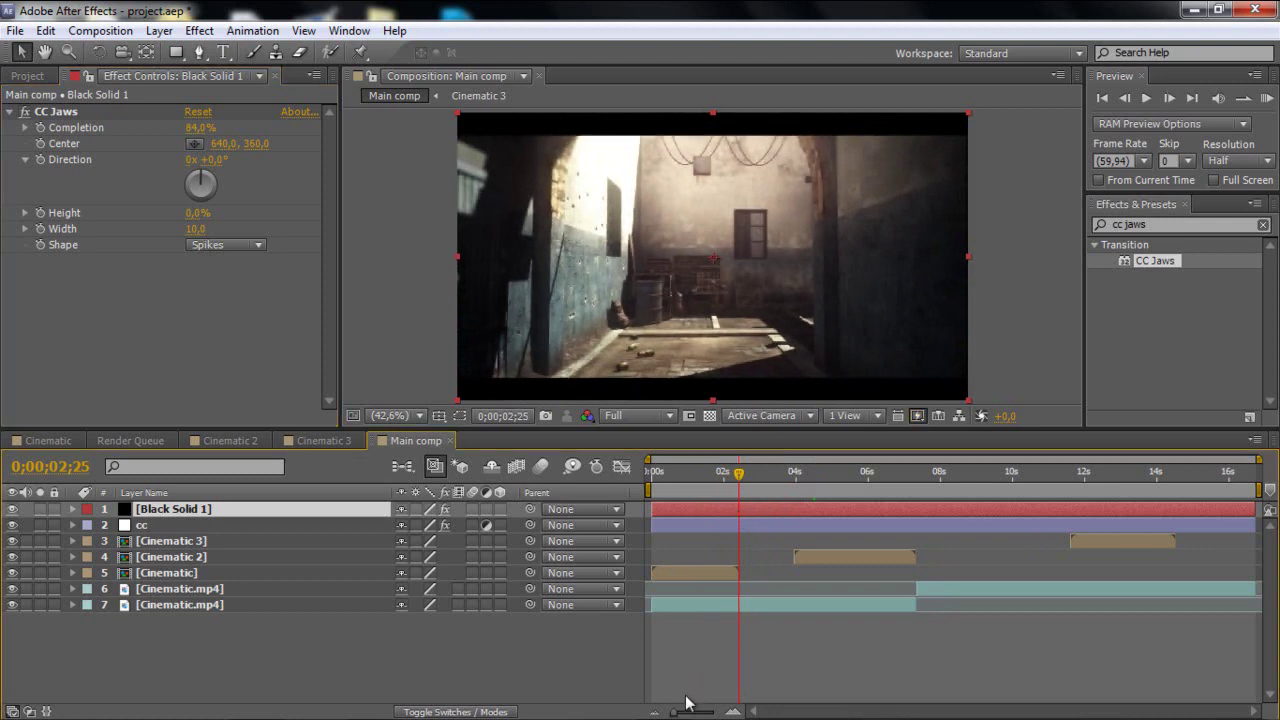
left_click_drag(694, 713, 706, 712)
left_click(1124, 97)
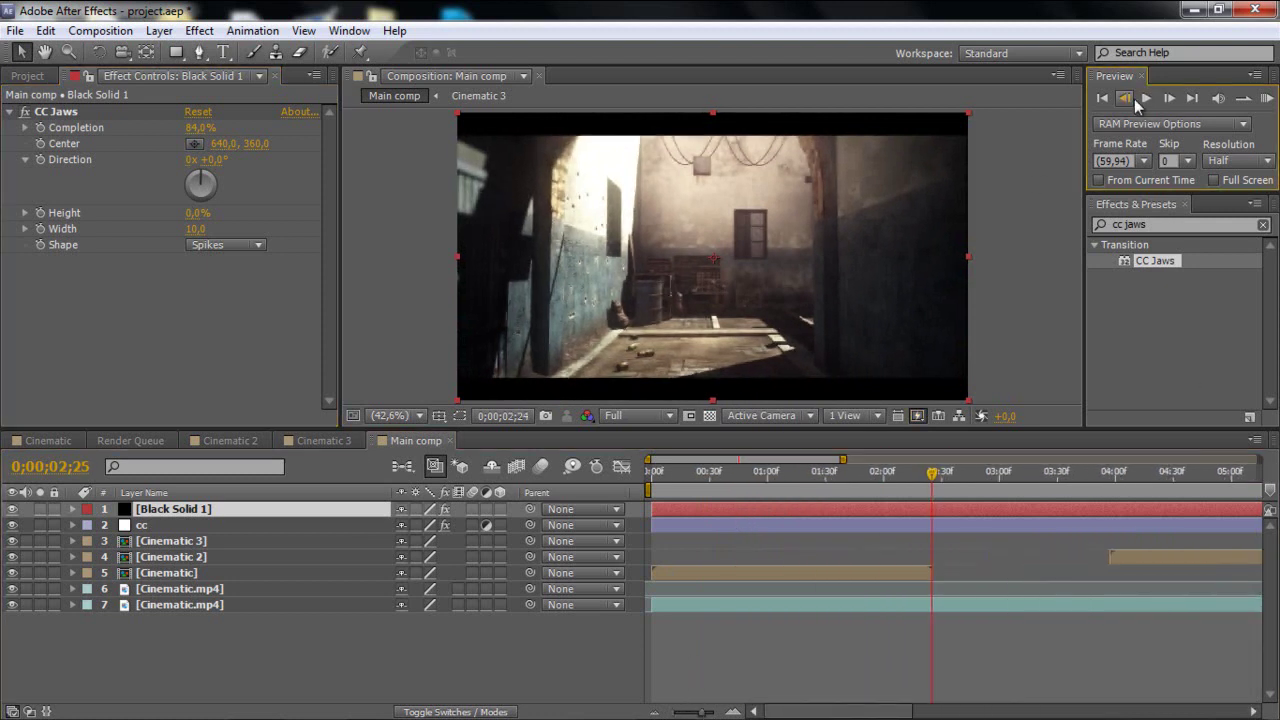
left_click(1169, 99)
left_click(1169, 99)
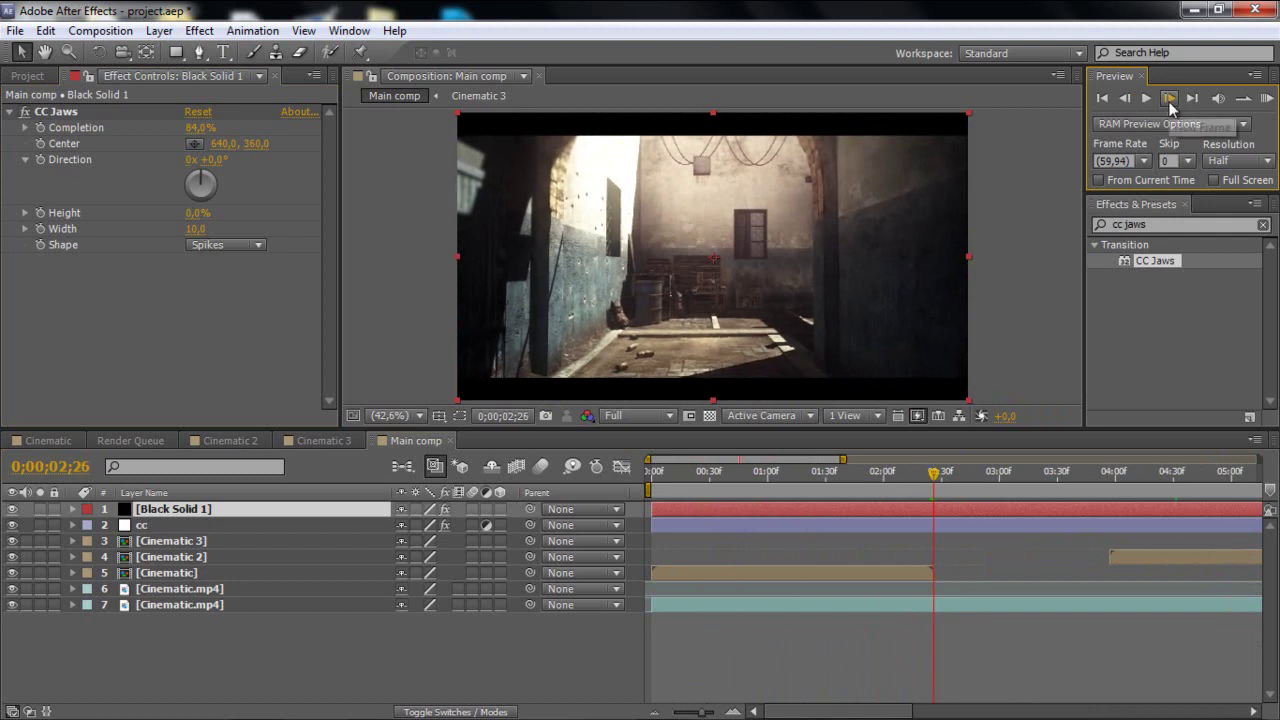
left_click(715, 711)
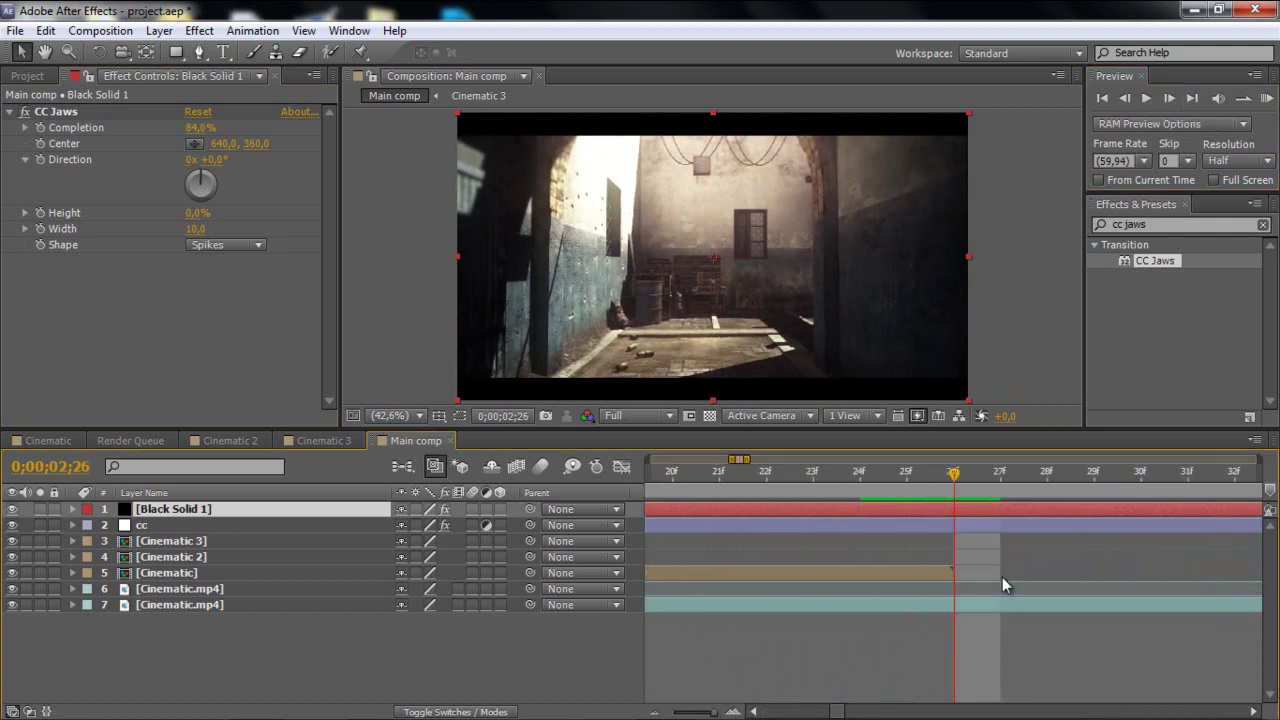
left_click(998, 604)
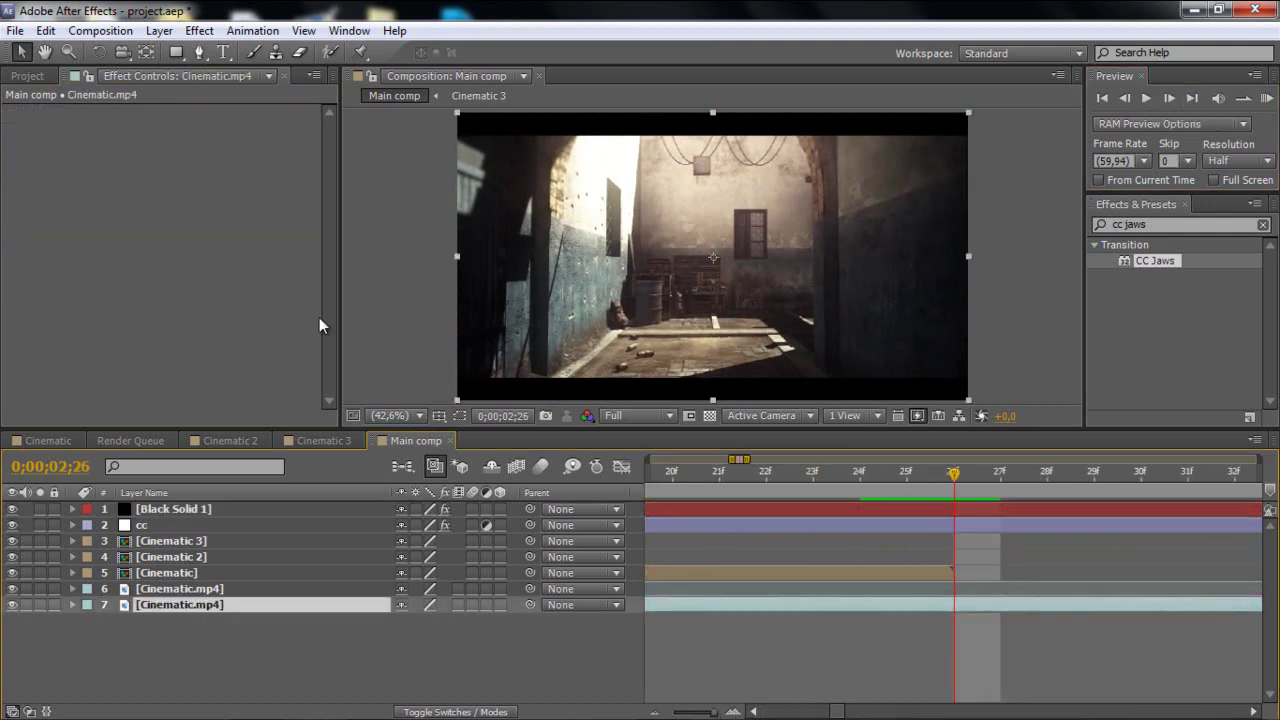
left_click(46, 30)
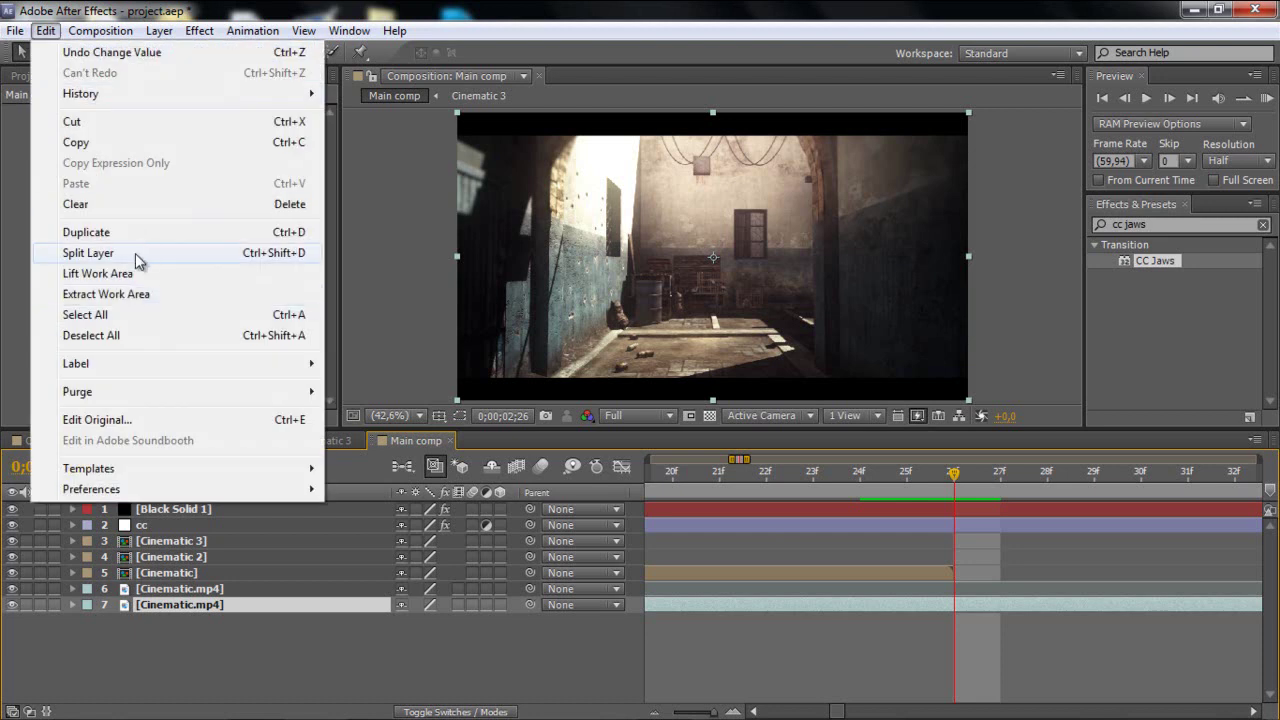
left_click(88, 253)
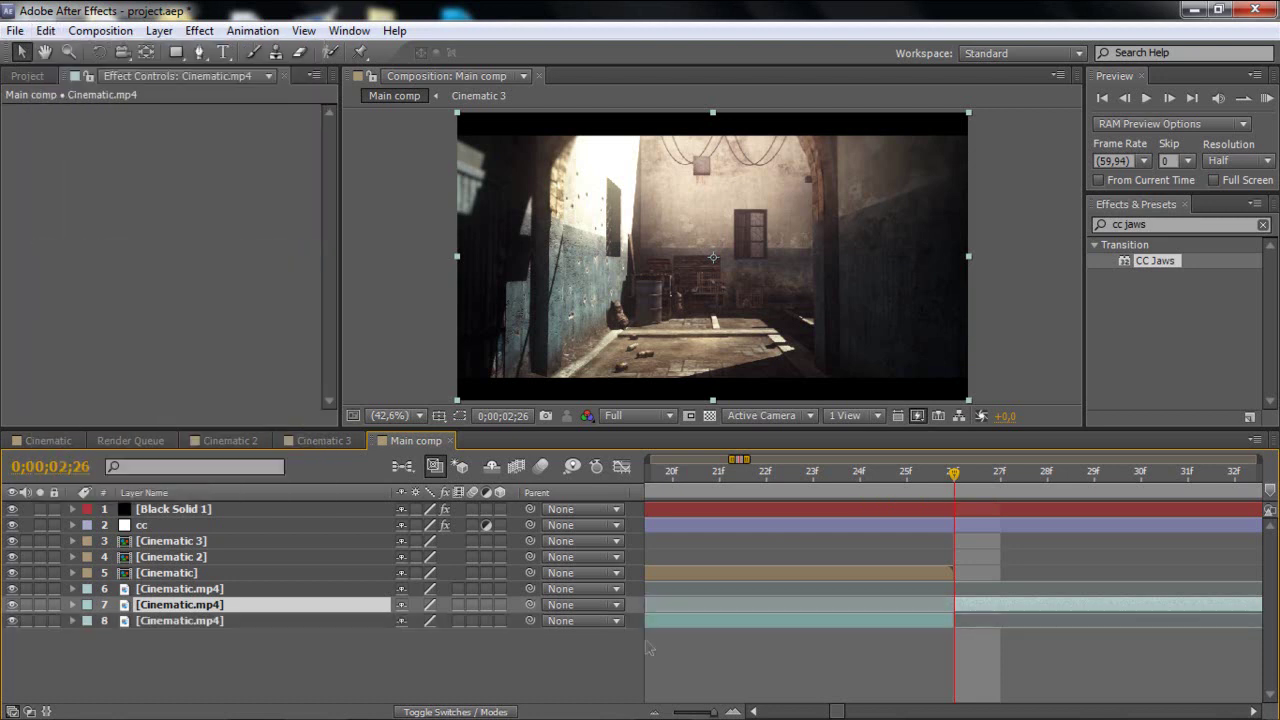
- Split the second Cinematic.mp4 segment at 0;00;03;57, where the Cinematic 2 text layer starts
left_click(700, 711)
left_click(894, 478)
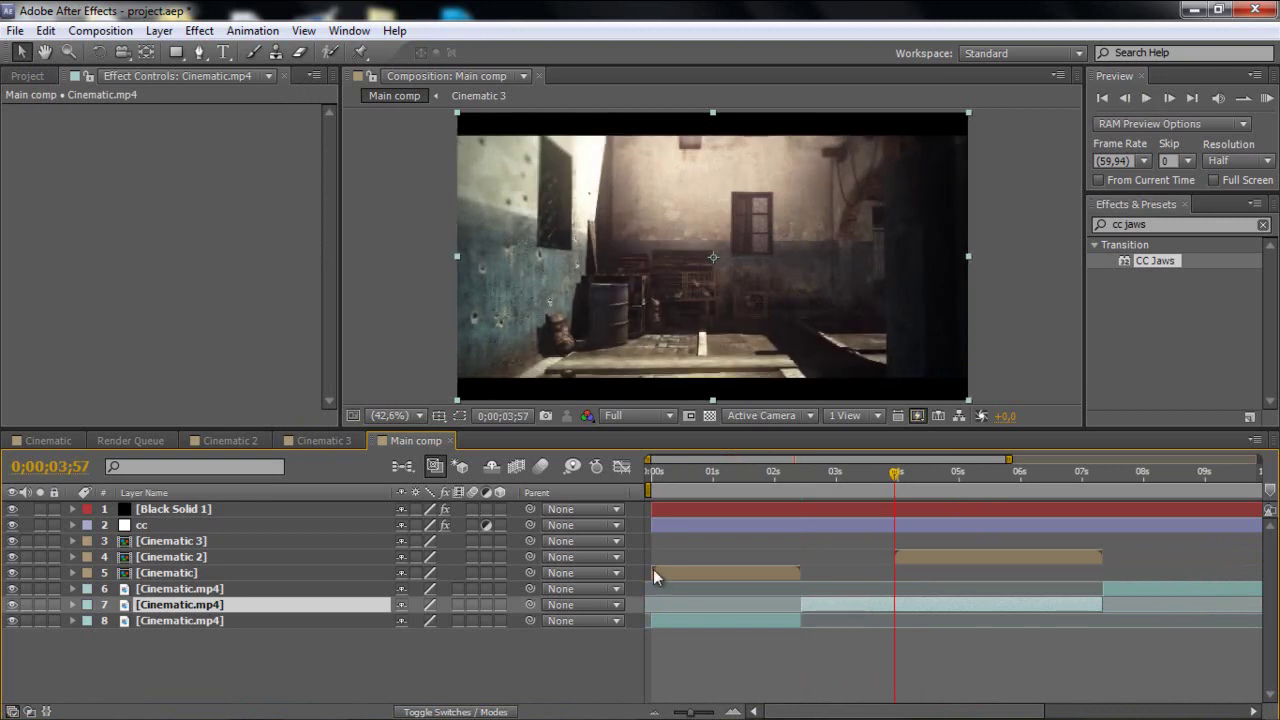
left_click(733, 711)
left_click(696, 711)
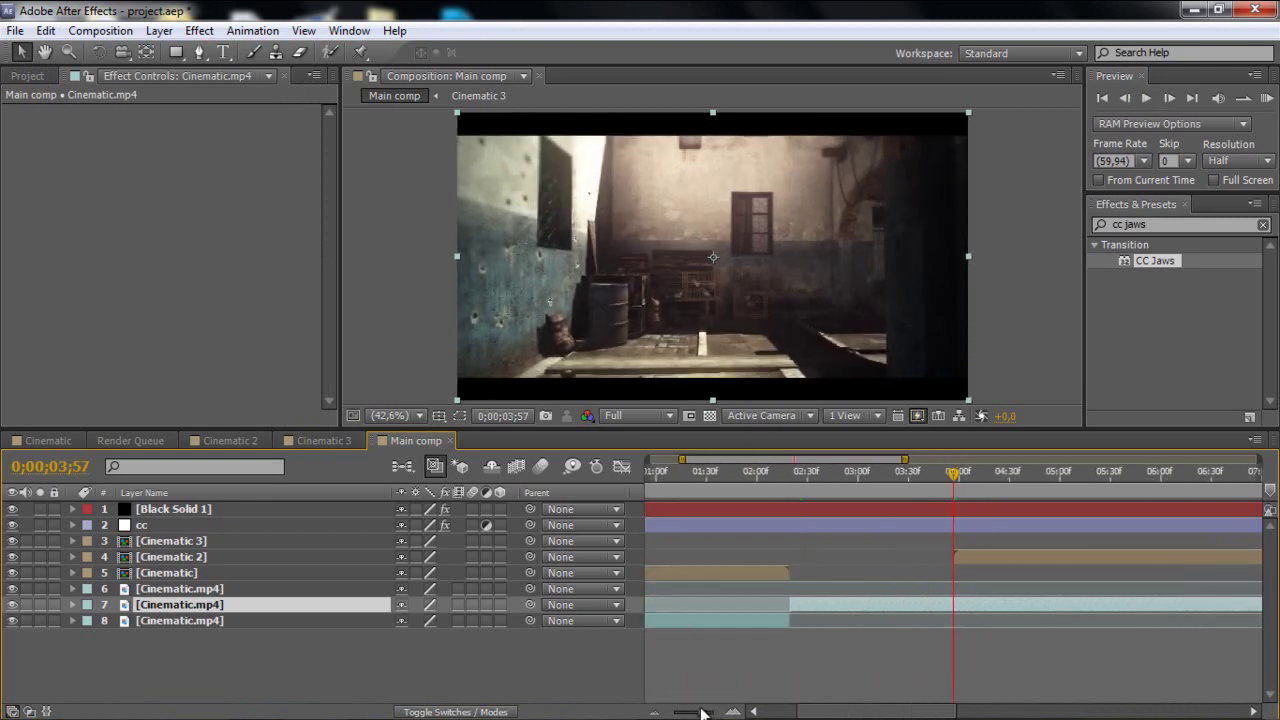
left_click(46, 30)
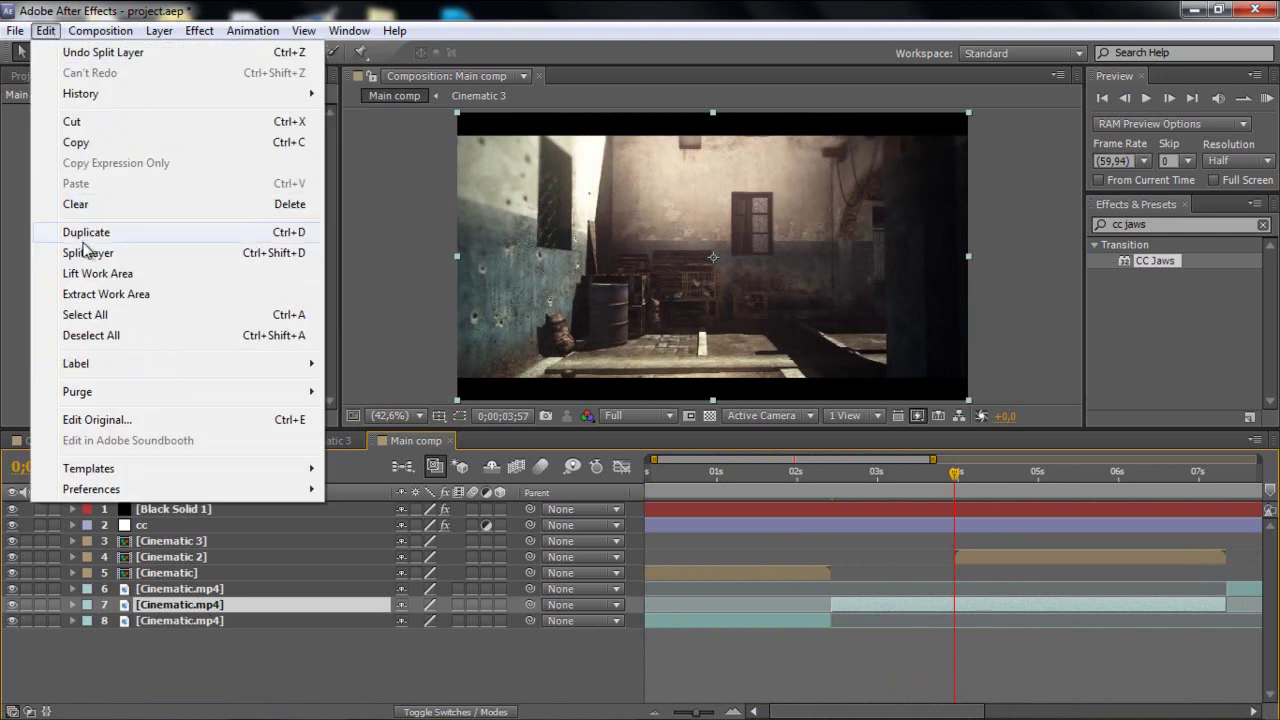
left_click(88, 254)
left_click(688, 713)
left_click_drag(688, 713, 680, 714)
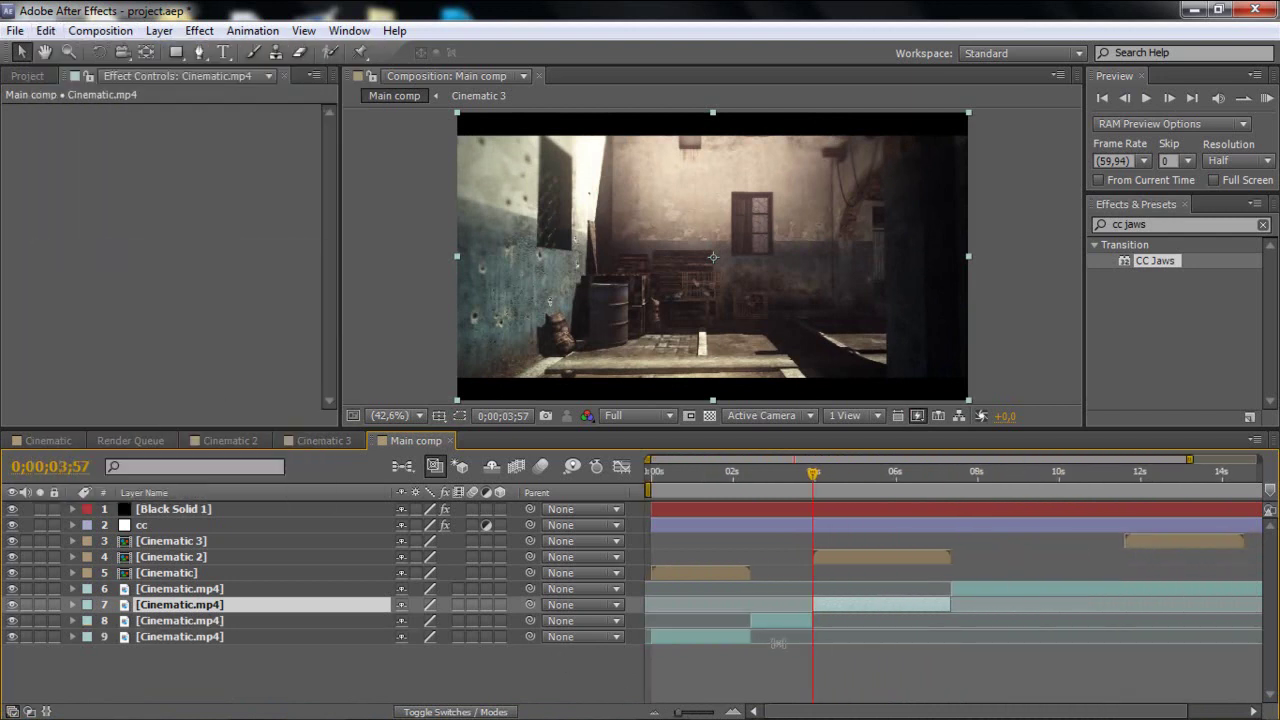
- Split the last Cinematic.mp4 segment at 0;00;11;37, where the Cinematic 3 text layer starts
left_click(1124, 485)
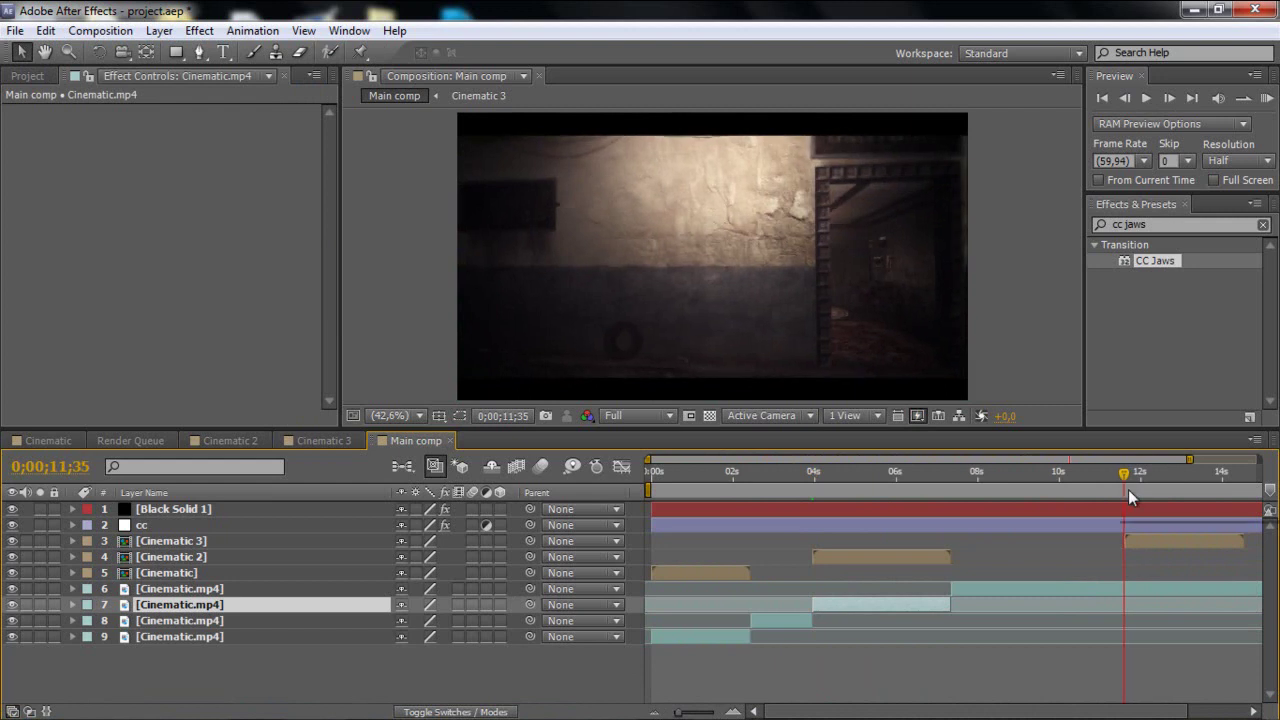
mouse_move(700, 717)
mouse_move(680, 713)
left_mouse_down()
mouse_move(720, 714)
mouse_move(680, 713)
left_mouse_up()
left_click(1036, 476)
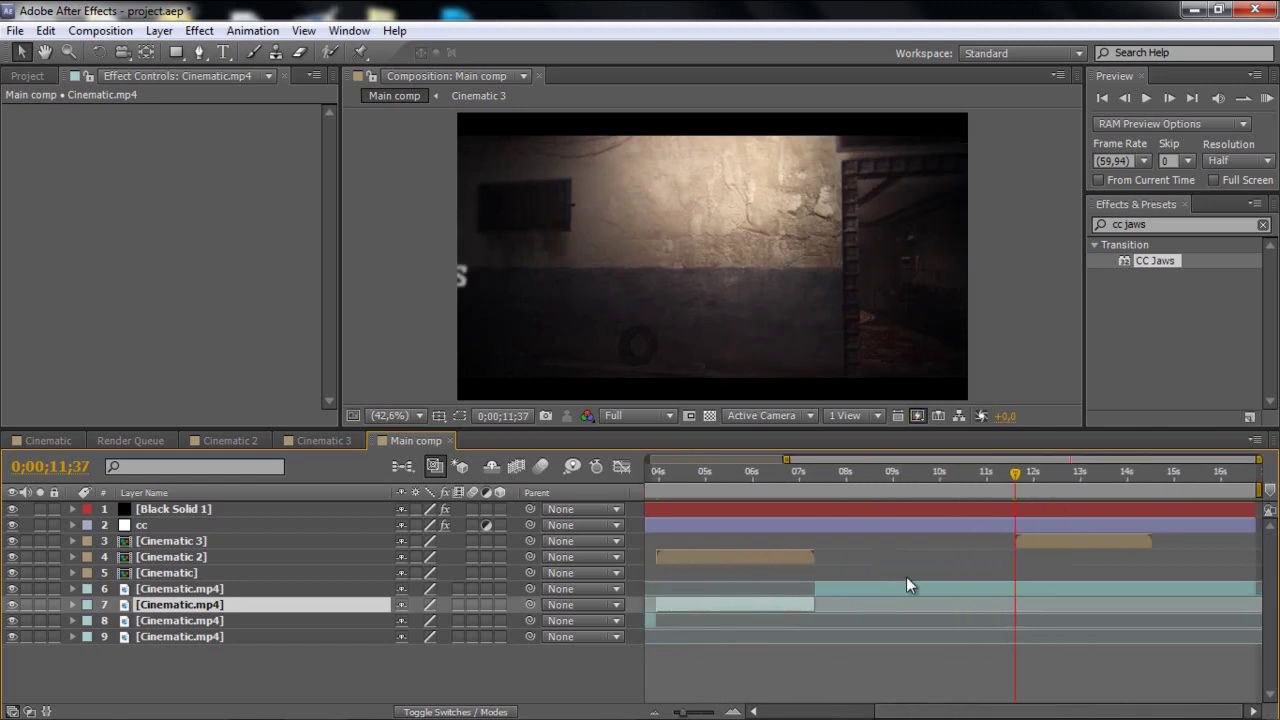
left_click(974, 588)
left_click(46, 30)
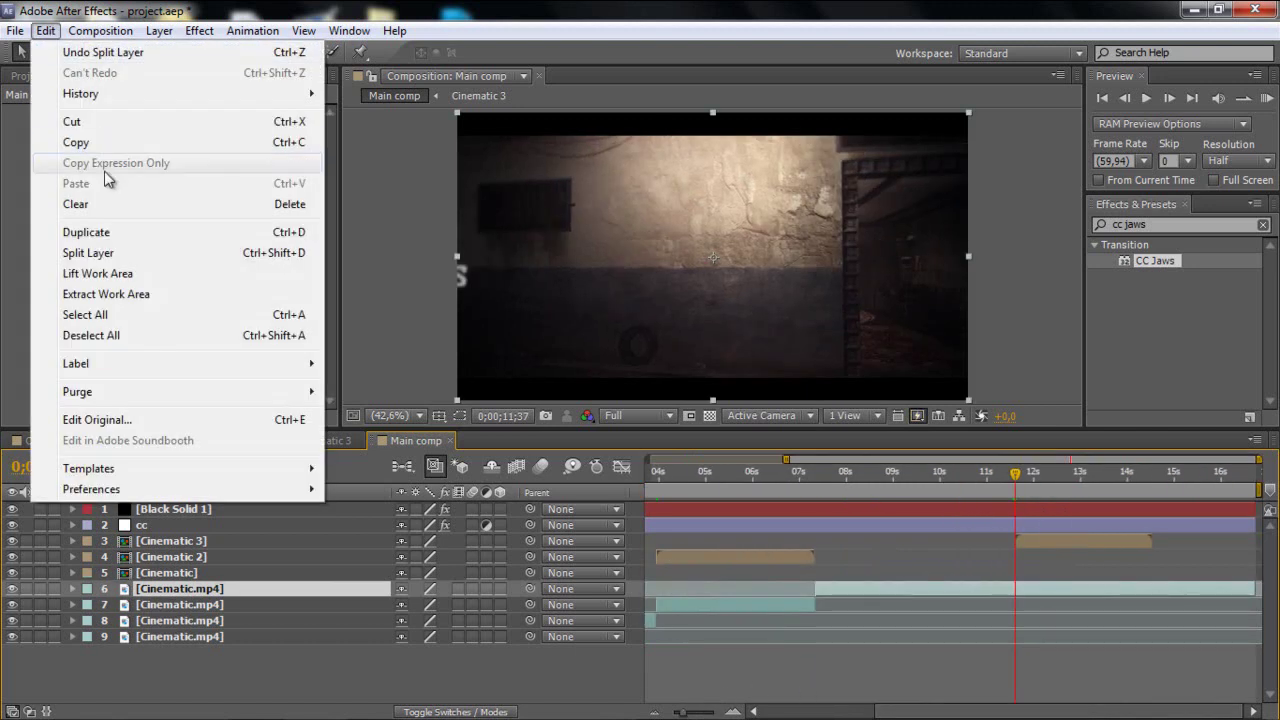
left_click(88, 253)
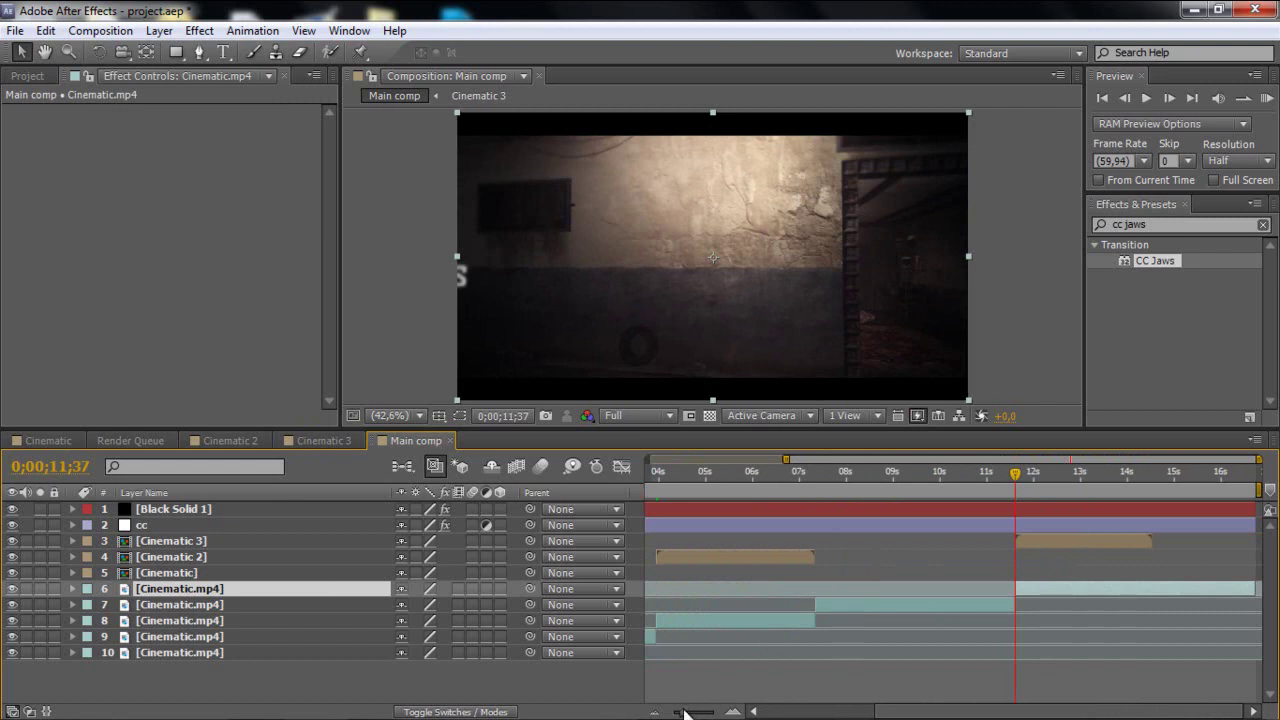
- Time-stretch the Cinematic.mp4 segment between the Cinematic and Cinematic 2 text layers to a 50% stretch factor
left_click_drag(674, 711, 664, 712)
left_click(745, 484)
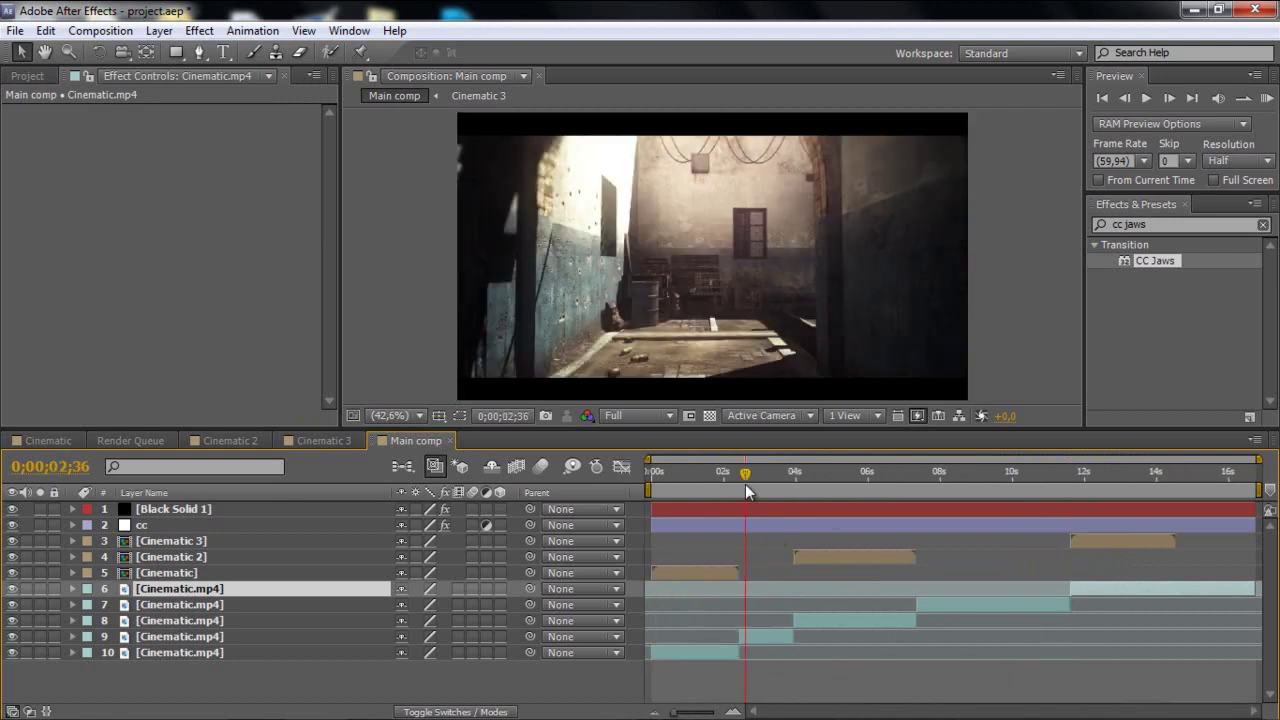
left_click(759, 639)
right_click(755, 637)
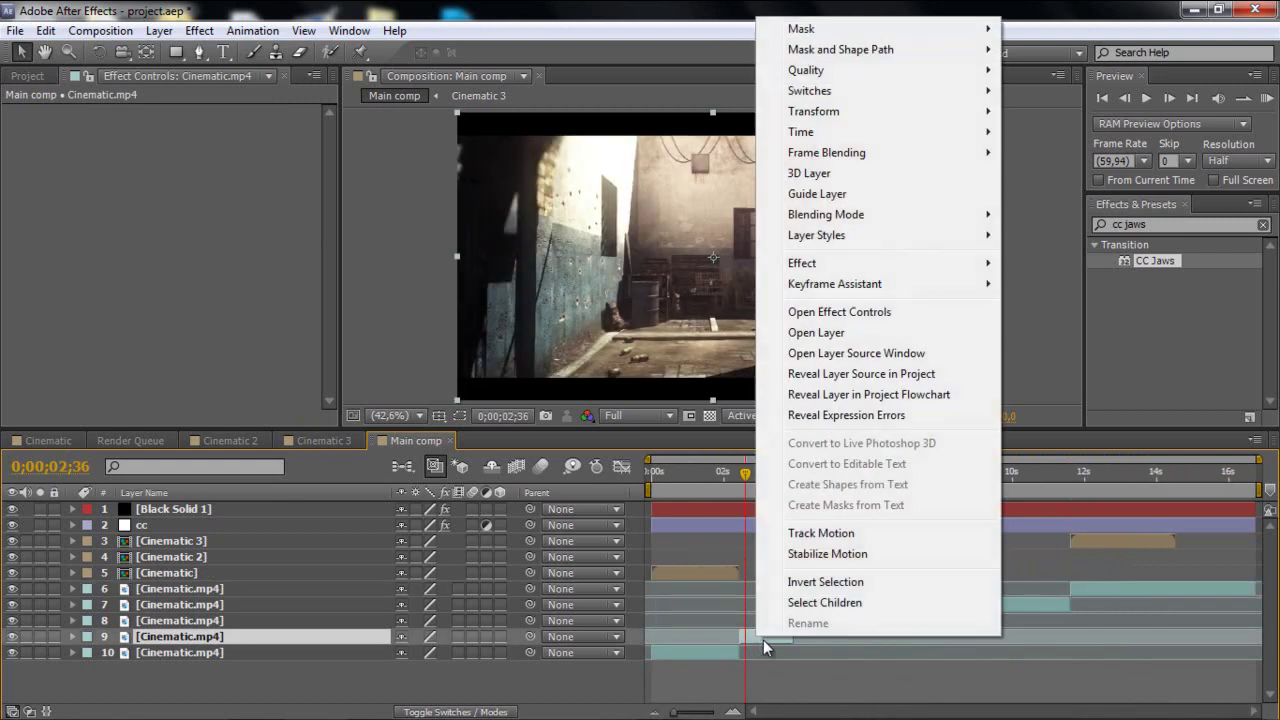
mouse_move(820, 132)
left_click(1100, 176)
type("5")
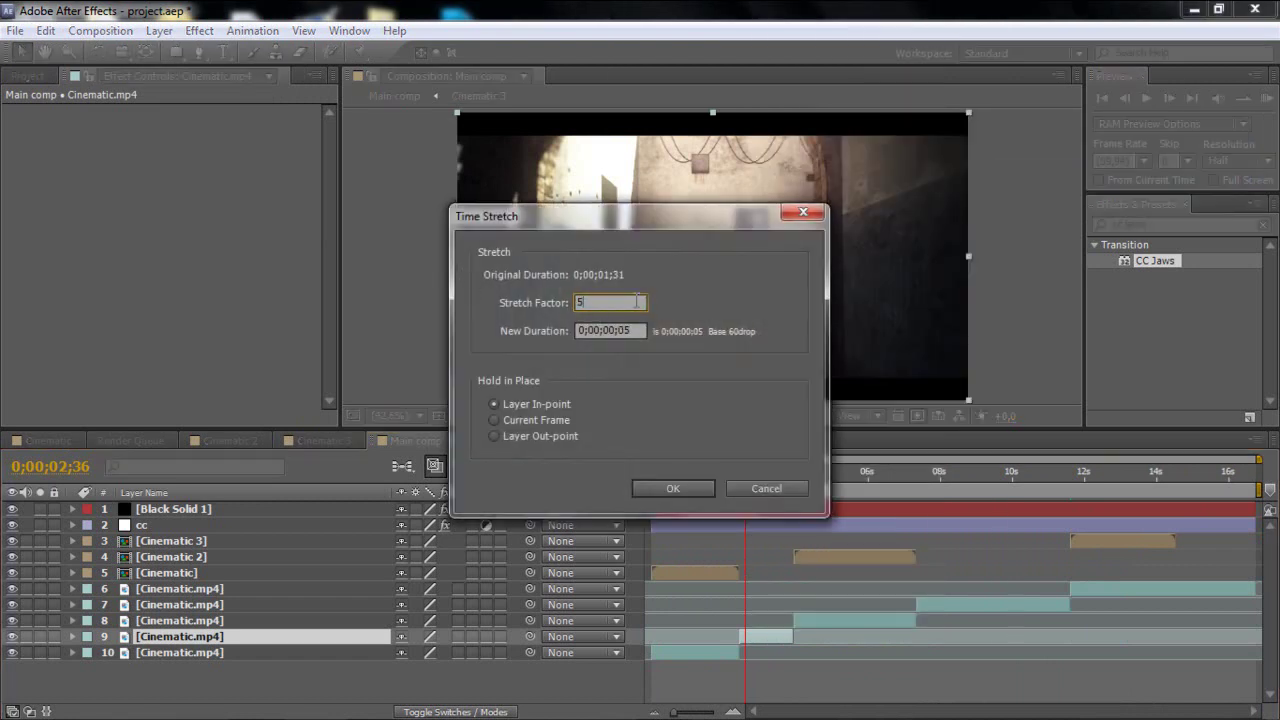
type("0")
left_click(656, 490)
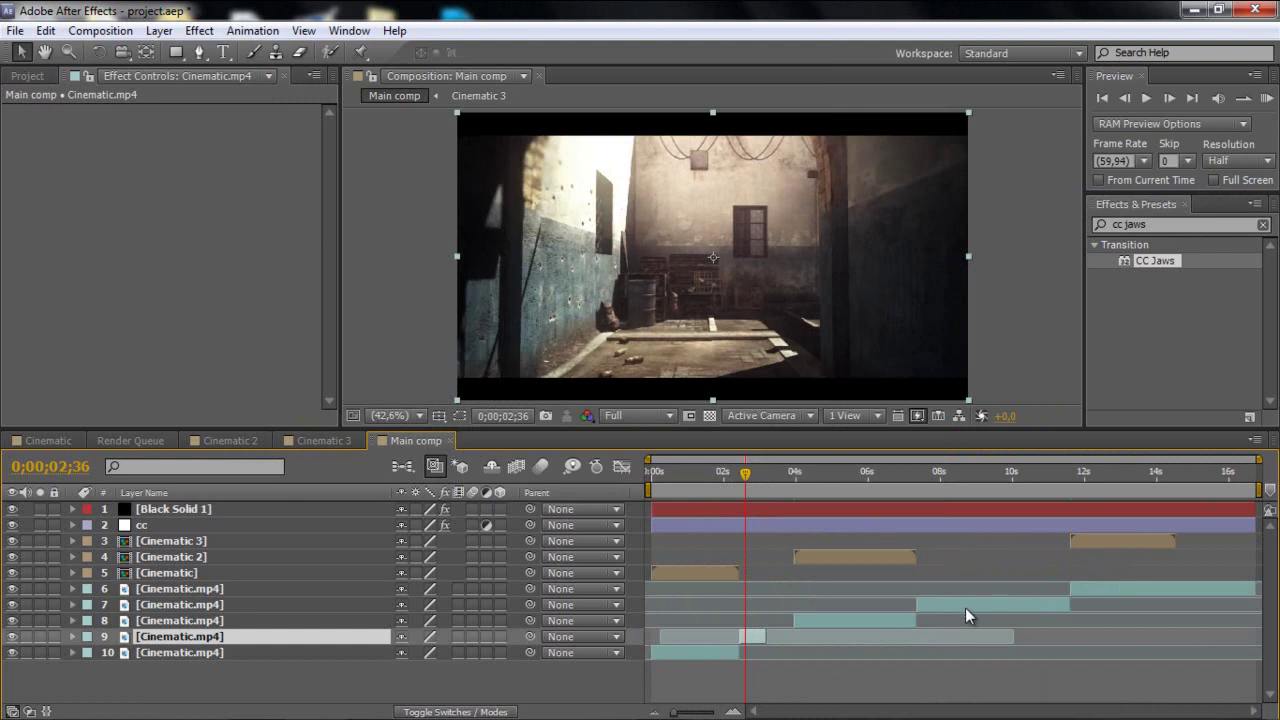
left_click(826, 558)
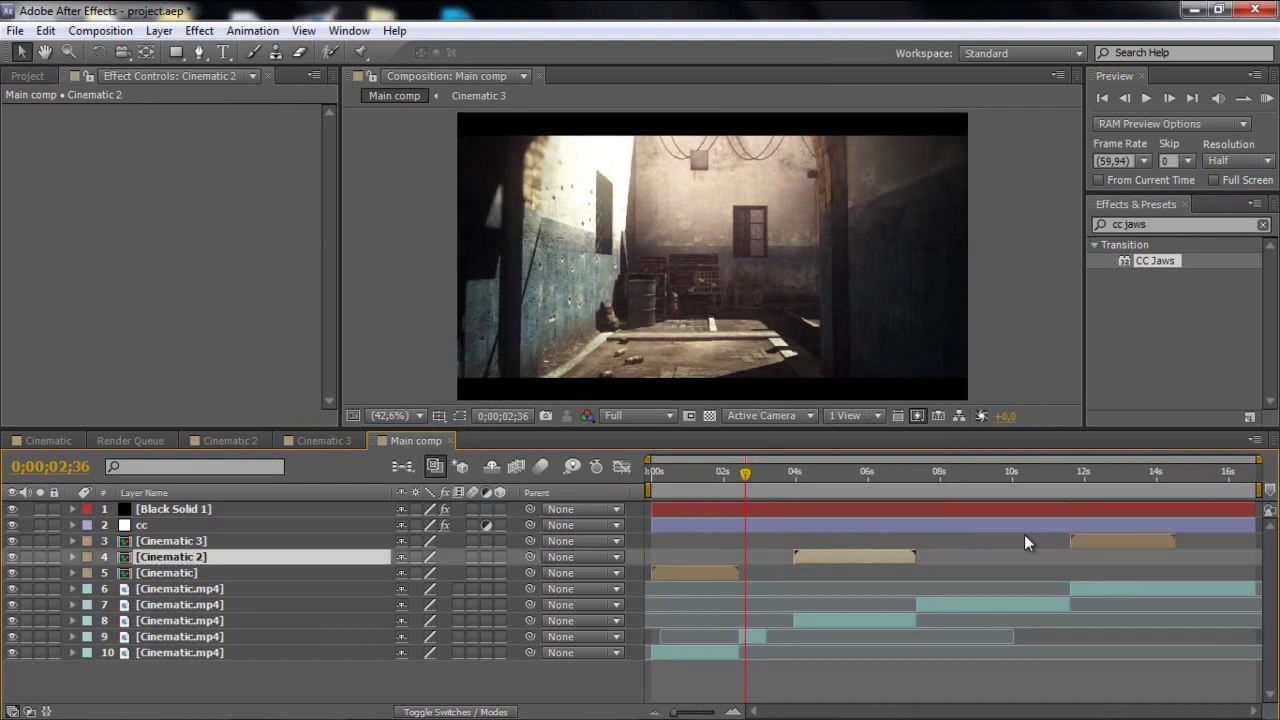
key("Tab")
key("Escape")
left_click(1141, 540)
left_click(885, 619, "shift")
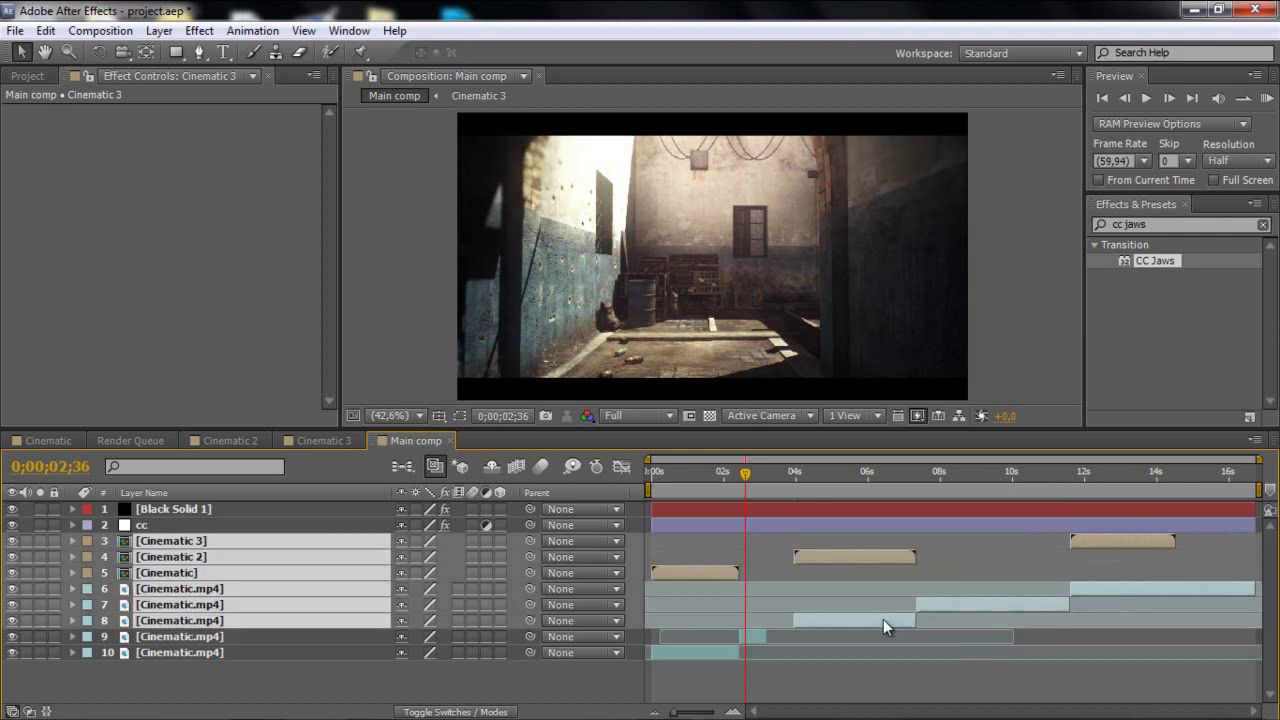
left_click(858, 570)
- Move Cinematic 2, Cinematic 3 and the last three Cinematic.mp4 segments earlier together, towards the end of the shortened segment
left_click(886, 554)
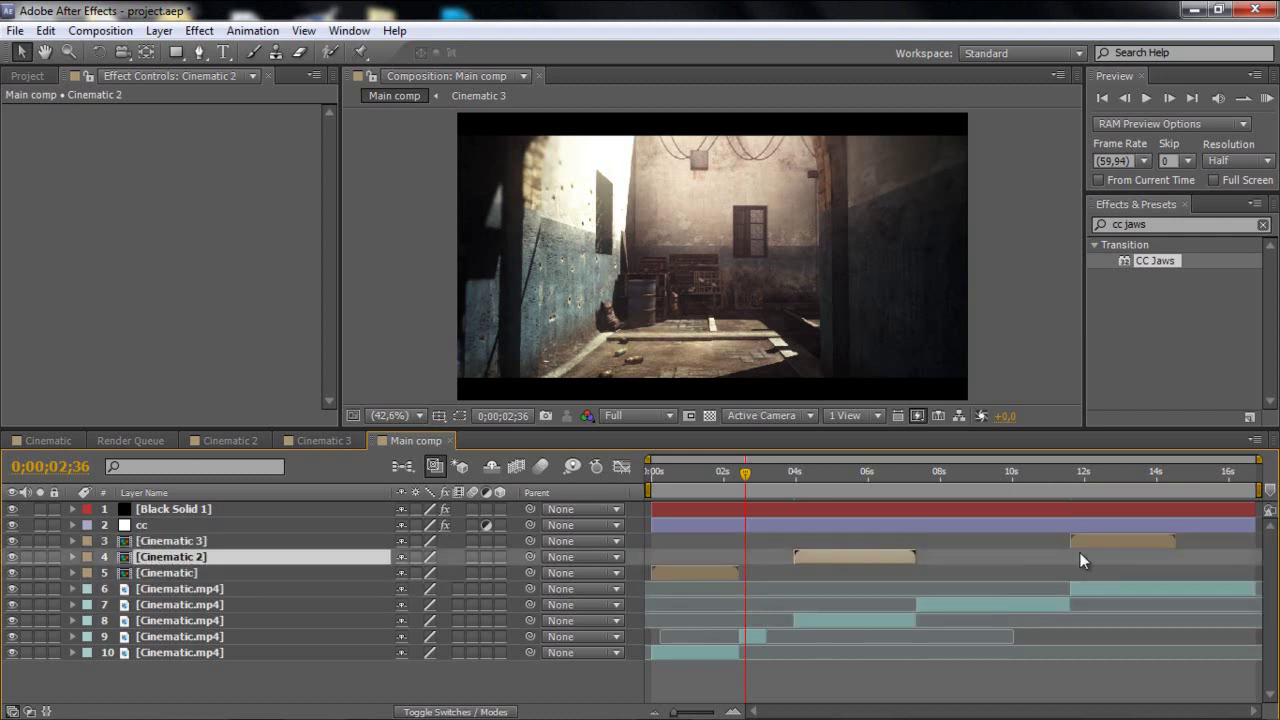
left_click(1105, 545, "ctrl")
left_click(1093, 588, "ctrl")
left_click(992, 606, "ctrl")
left_click(853, 621, "ctrl")
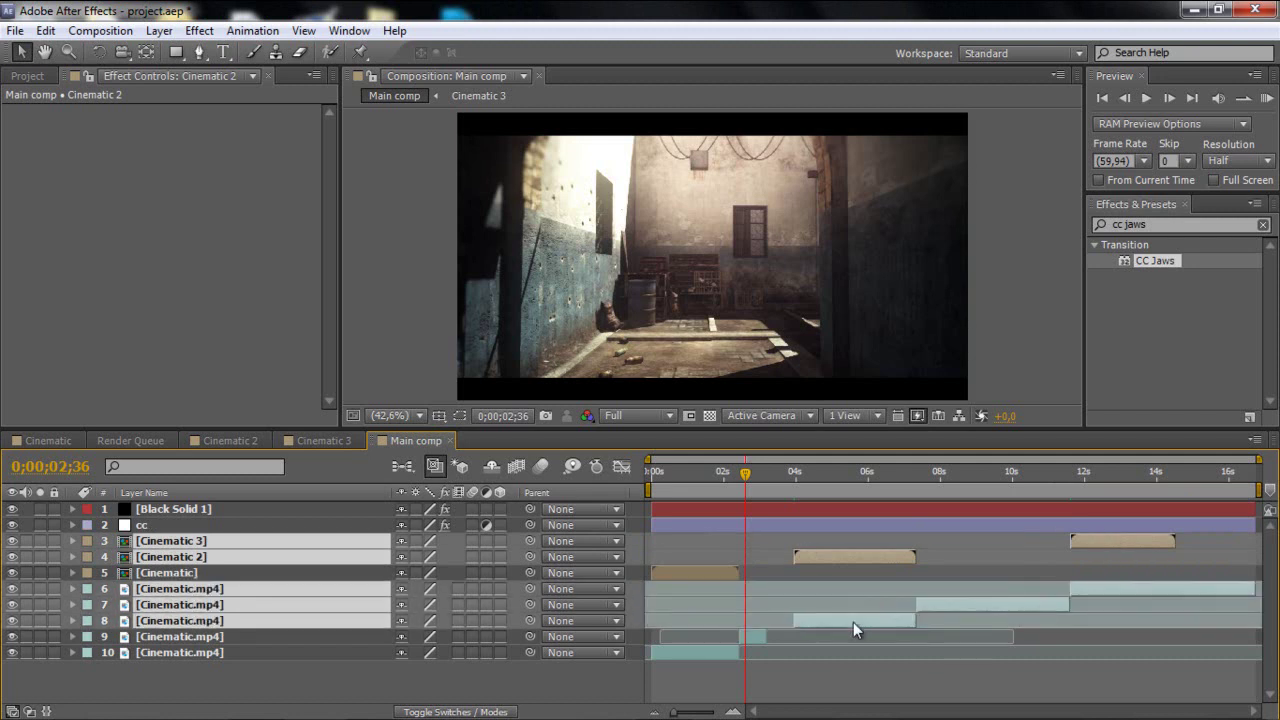
left_click_drag(845, 557, 818, 562)
- Nudge the selected layers slightly earlier to close the remaining gap after the shortened segment near 0;00;03;13
left_click(767, 472)
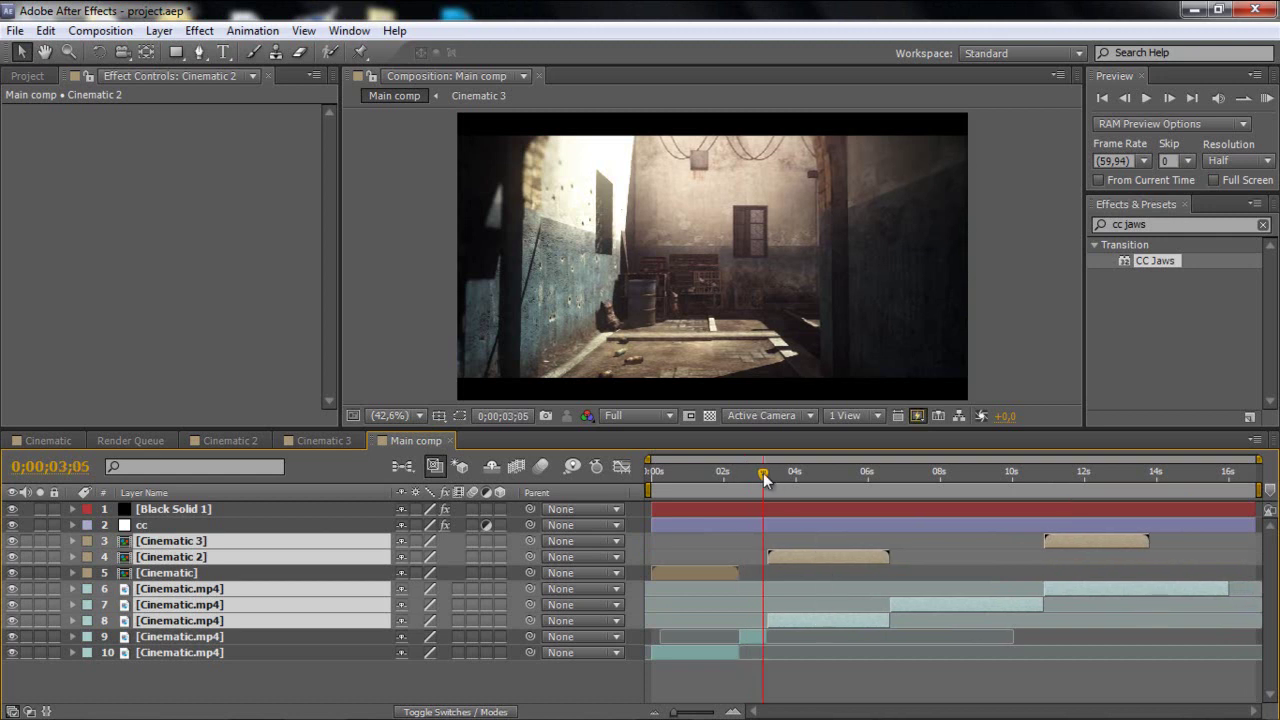
left_click_drag(705, 712, 733, 712)
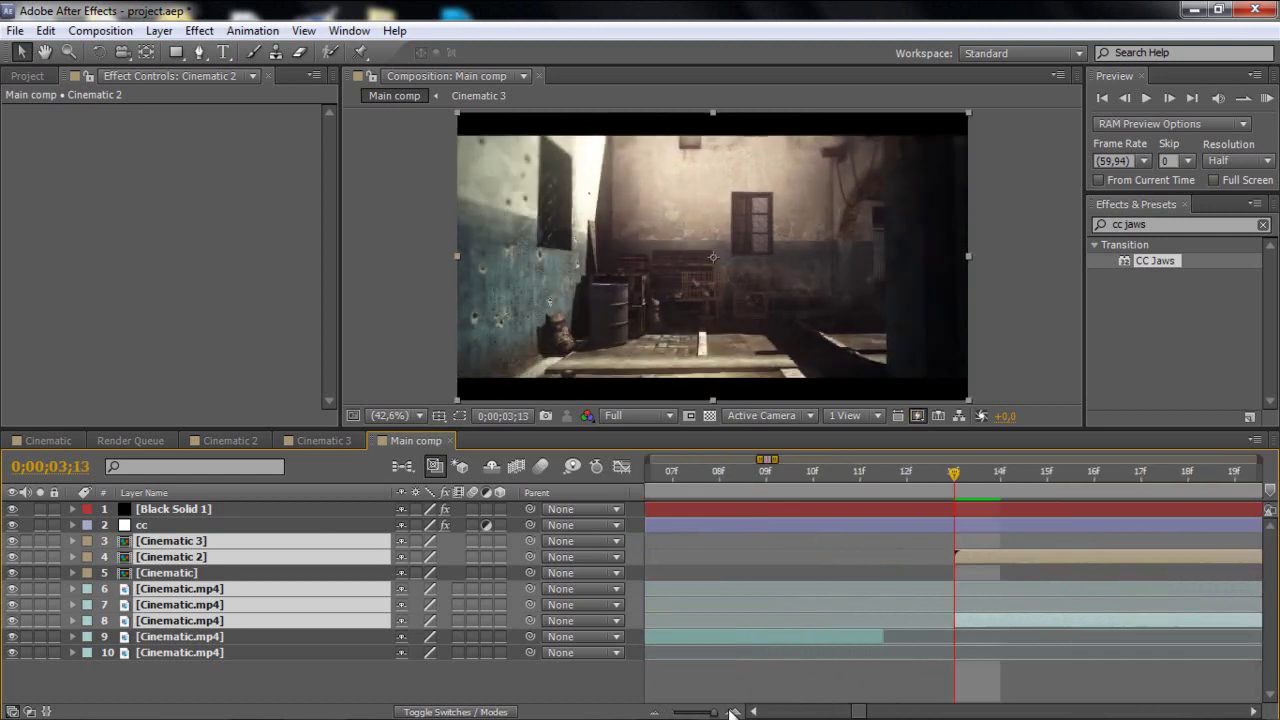
left_click_drag(948, 626, 914, 626)
left_click_drag(697, 712, 680, 712)
left_click(877, 577)
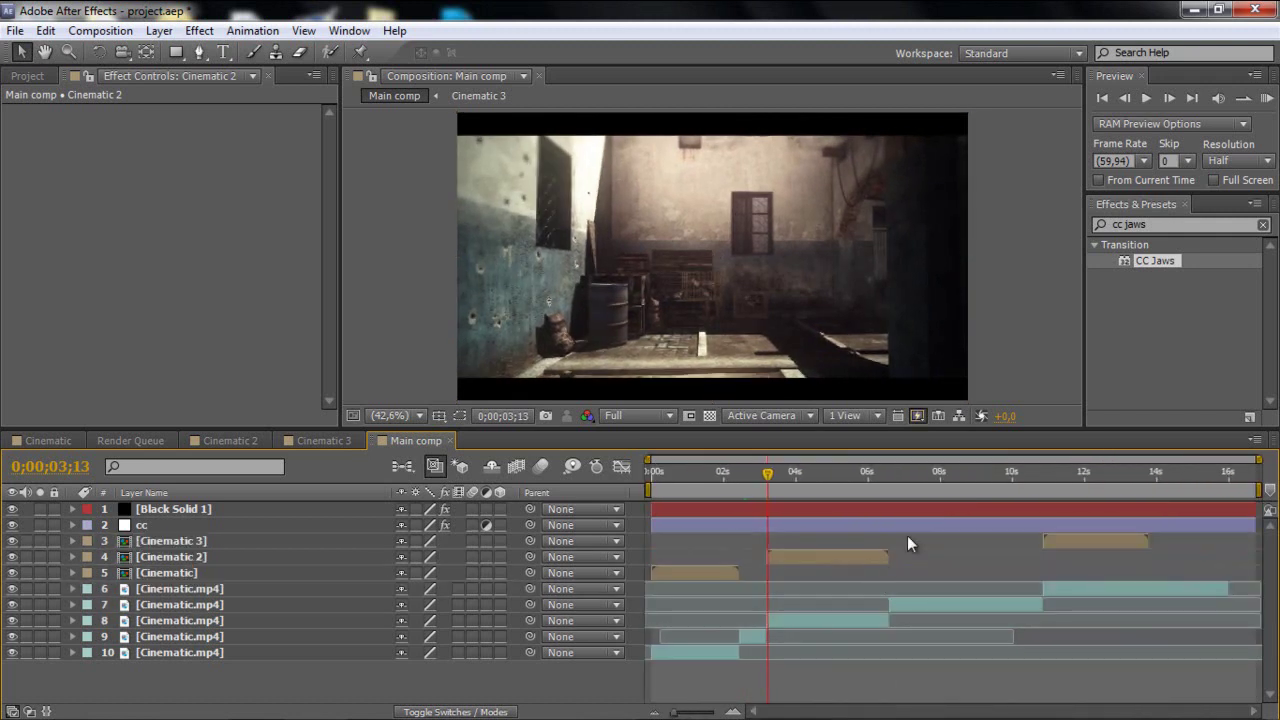
- Time-stretch the Cinematic.mp4 segment between the Cinematic 2 and Cinematic 3 text layers to a 50% stretch factor
right_click(948, 605)
mouse_move(1057, 218)
left_click(798, 257)
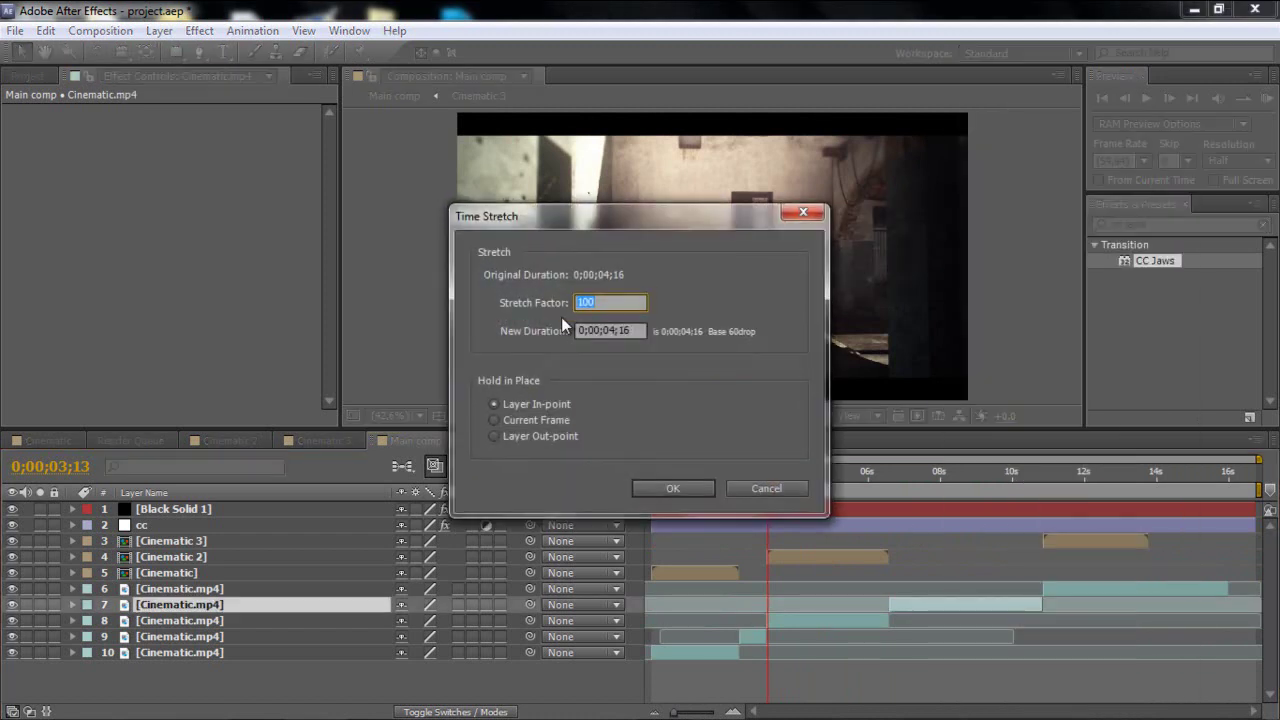
type("50")
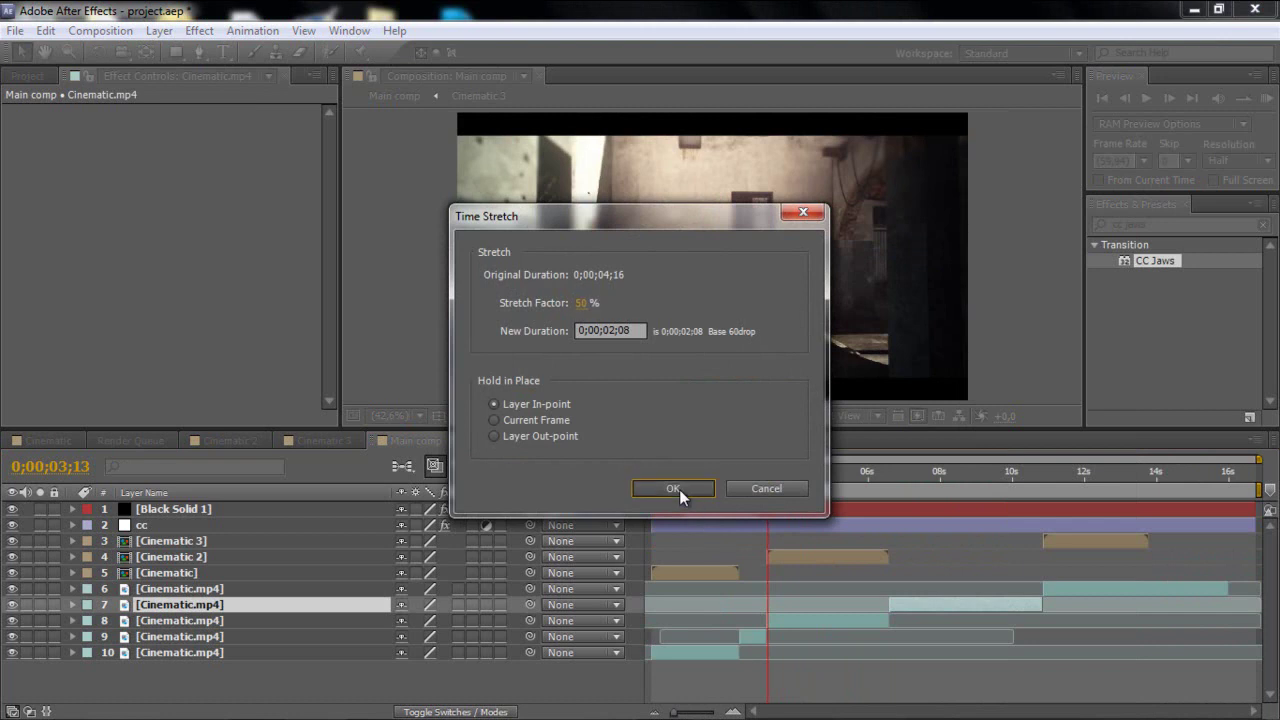
left_click(675, 489)
- Move Cinematic 3 and the last Cinematic.mp4 segment earlier together so they start where the second shortened segment ends
left_click_drag(897, 480, 960, 486)
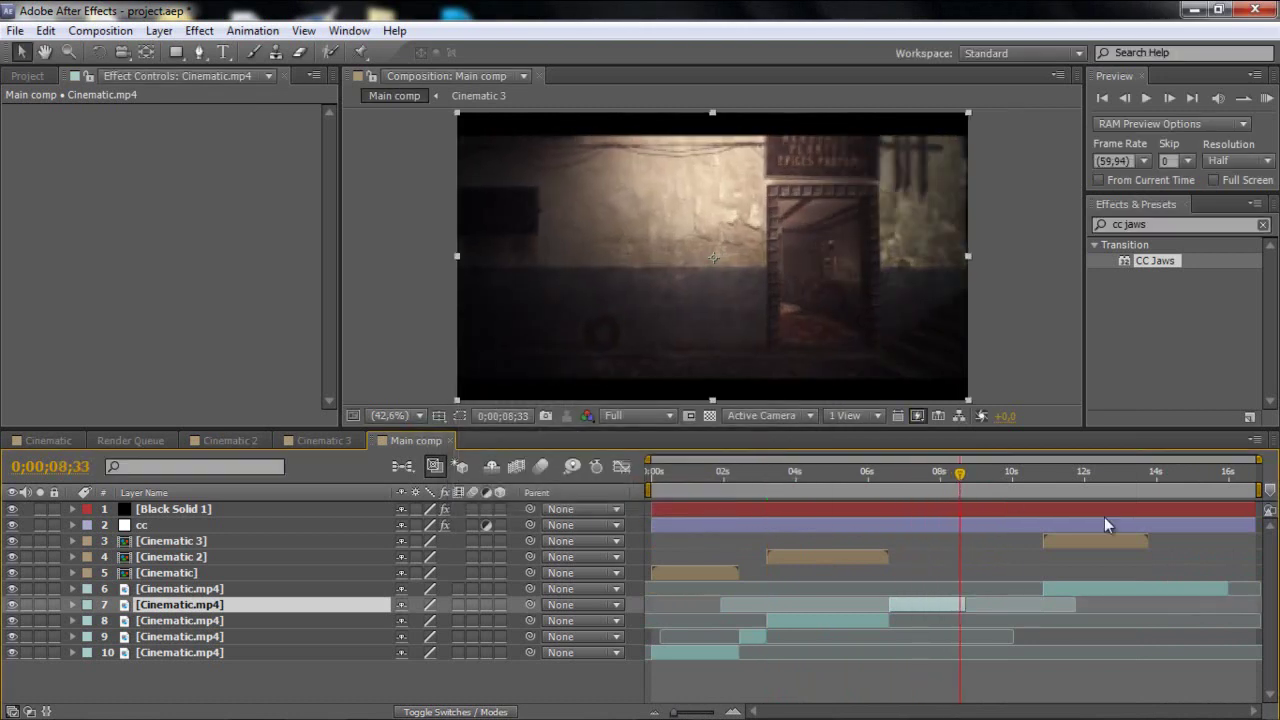
left_click(1083, 545)
left_click(1068, 584, "shift")
left_click_drag(1069, 590, 994, 589)
left_click_drag(993, 589, 992, 589)
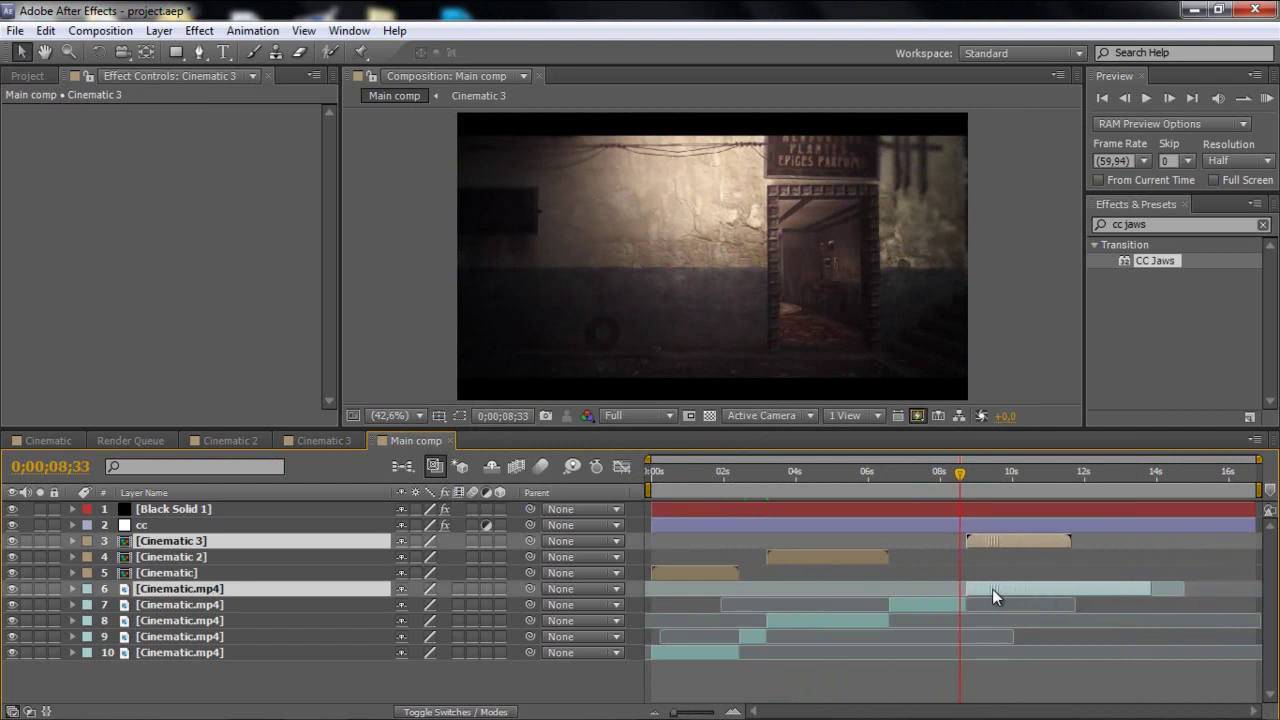
left_click_drag(960, 474, 970, 478)
mouse_move(691, 711)
left_mouse_down()
mouse_move(730, 713)
mouse_move(672, 711)
left_mouse_up()
left_click(910, 588)
- Trim the end of the last Cinematic.mp4 segment back to about 0;00;13;13
left_click_drag(827, 492, 1110, 500)
left_click(1125, 584)
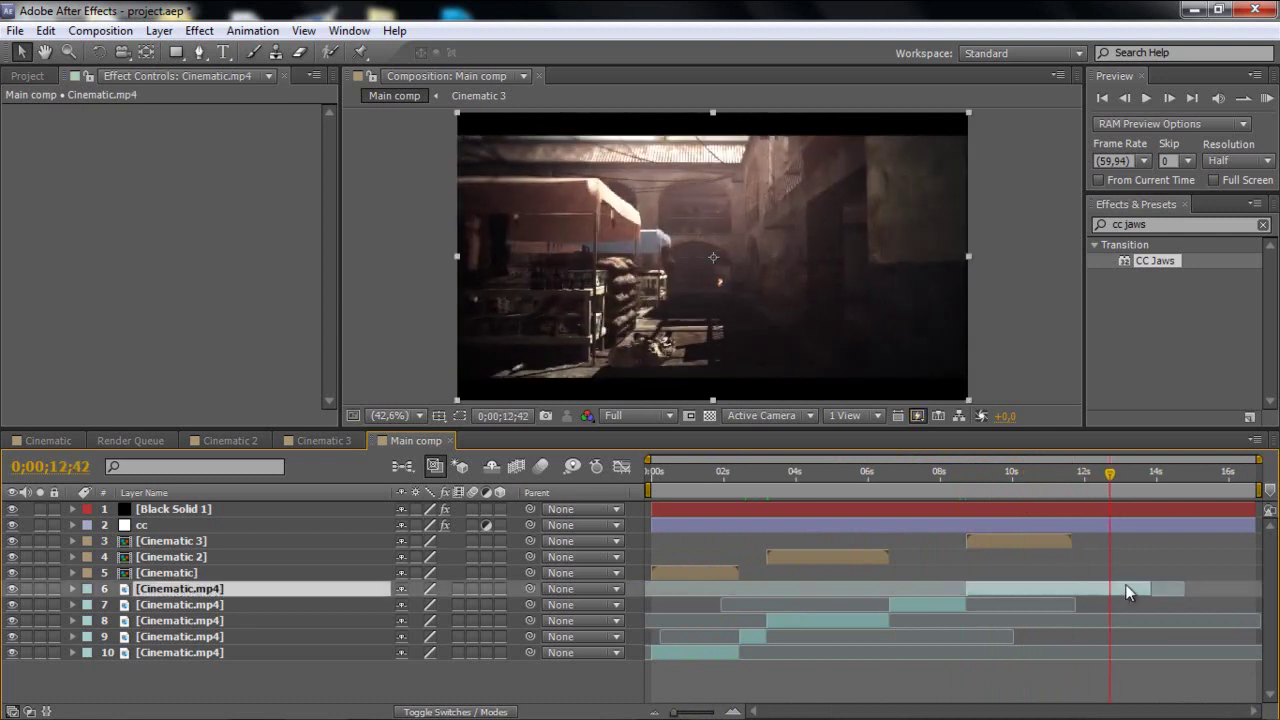
left_click_drag(1151, 588, 1128, 588)
- Keyframe the last Cinematic.mp4 segment's Opacity from 100% at 0;00;12;20 to 0% at 0;00;13;14
left_click(1097, 478)
key("t")
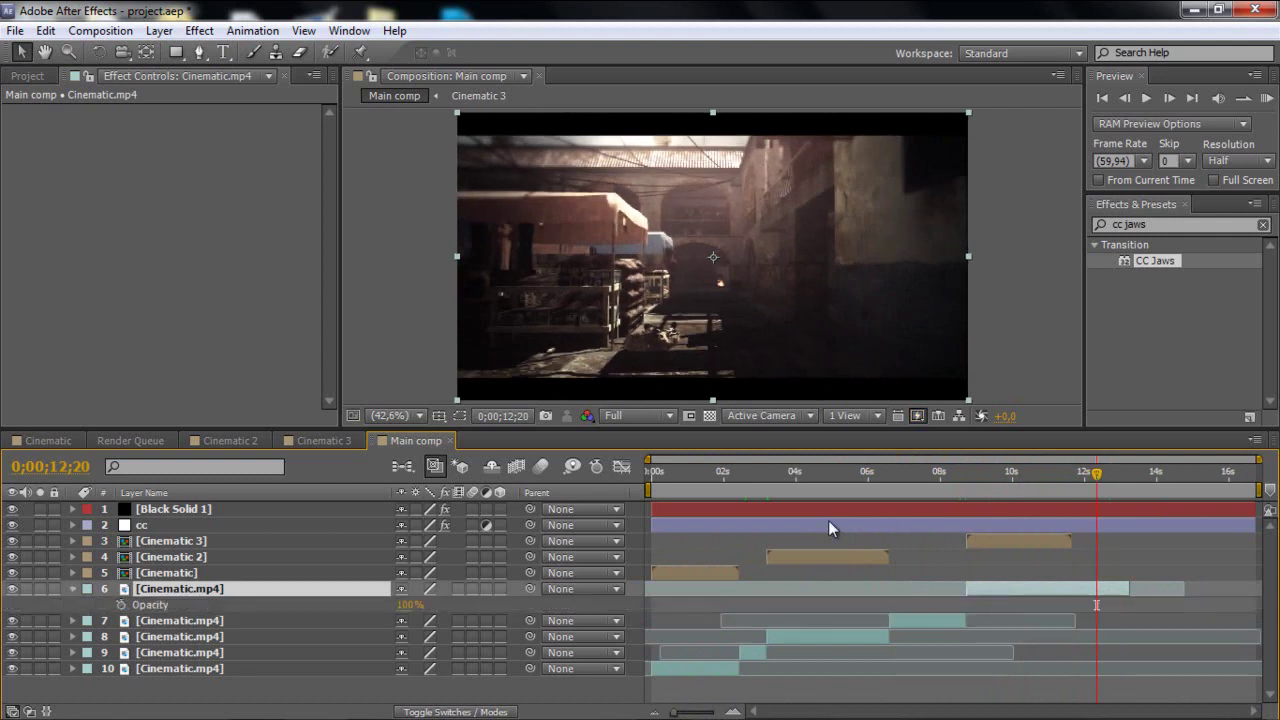
left_click(121, 605)
left_click(1129, 482)
left_click_drag(1130, 480, 1129, 480)
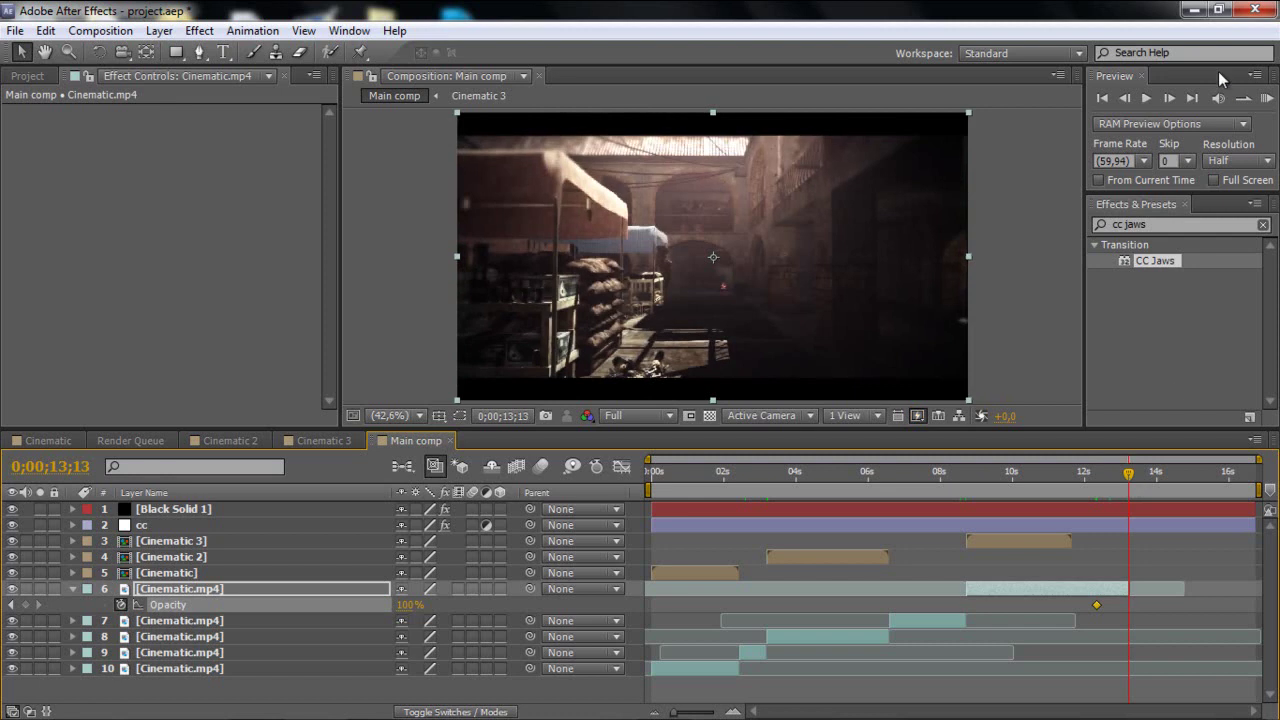
left_click(1169, 98)
left_click(408, 605)
type("0")
key("Return")
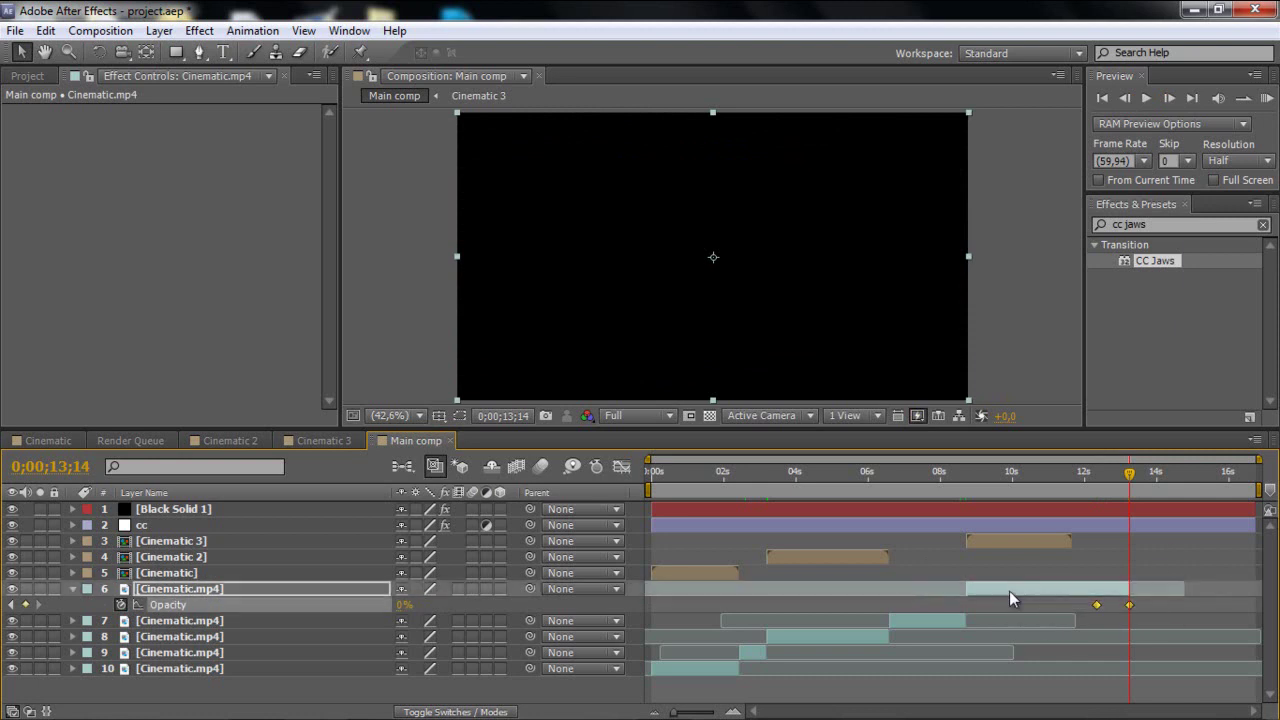
- Apply Easy Ease to the last segment's Opacity keyframes and collapse the layer's properties
left_click(1098, 606)
right_click(1098, 608)
mouse_move(1140, 595)
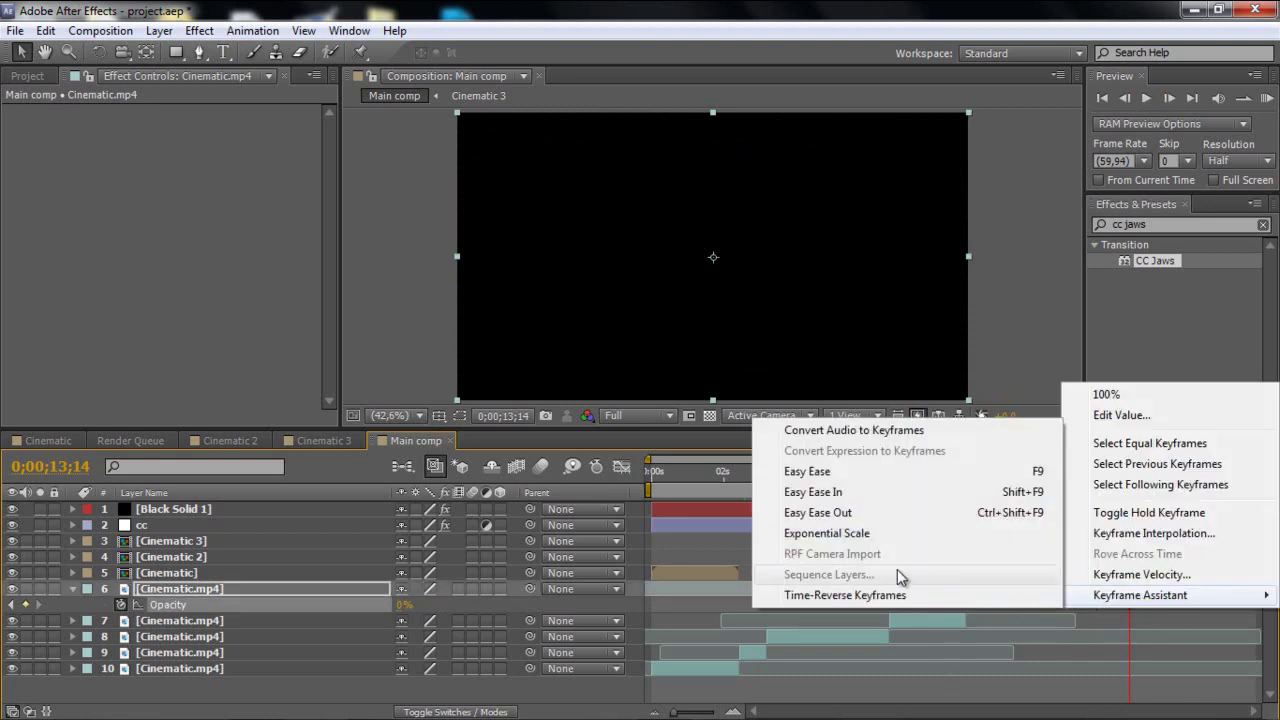
left_click(822, 480)
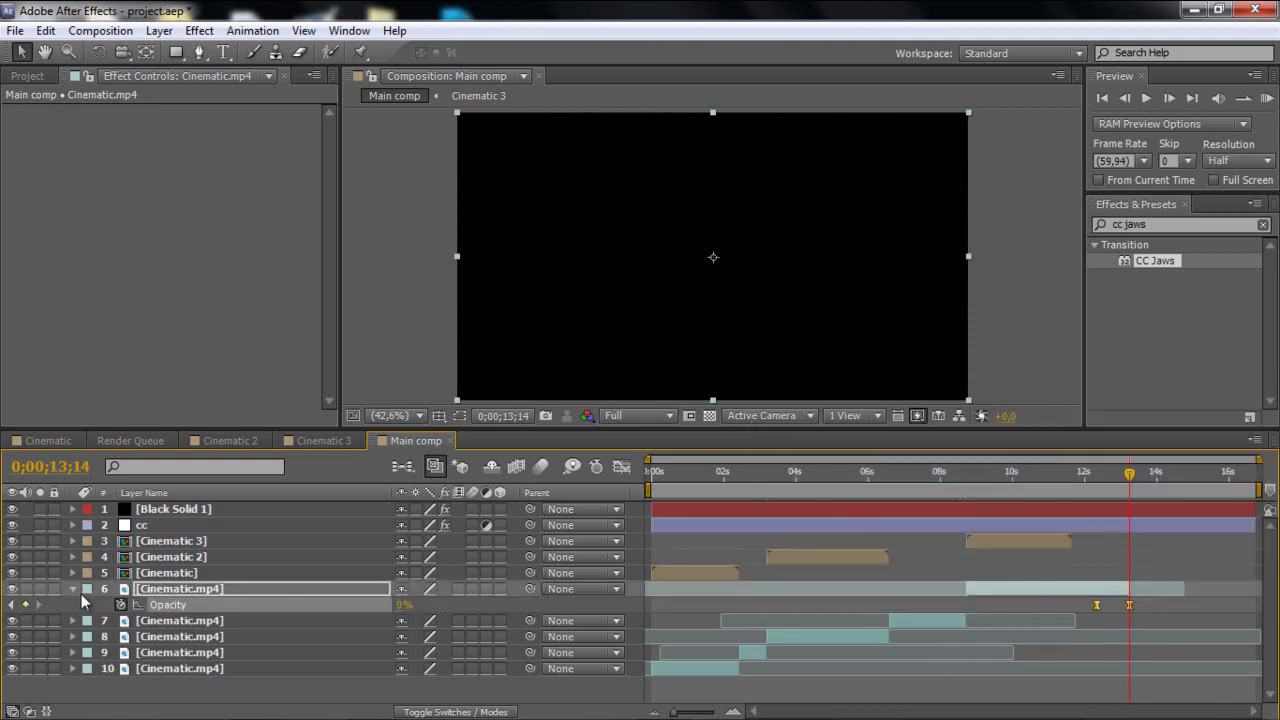
left_click(72, 589)
- Create a new adjustment layer above all layers and rename it effects
left_click(936, 476)
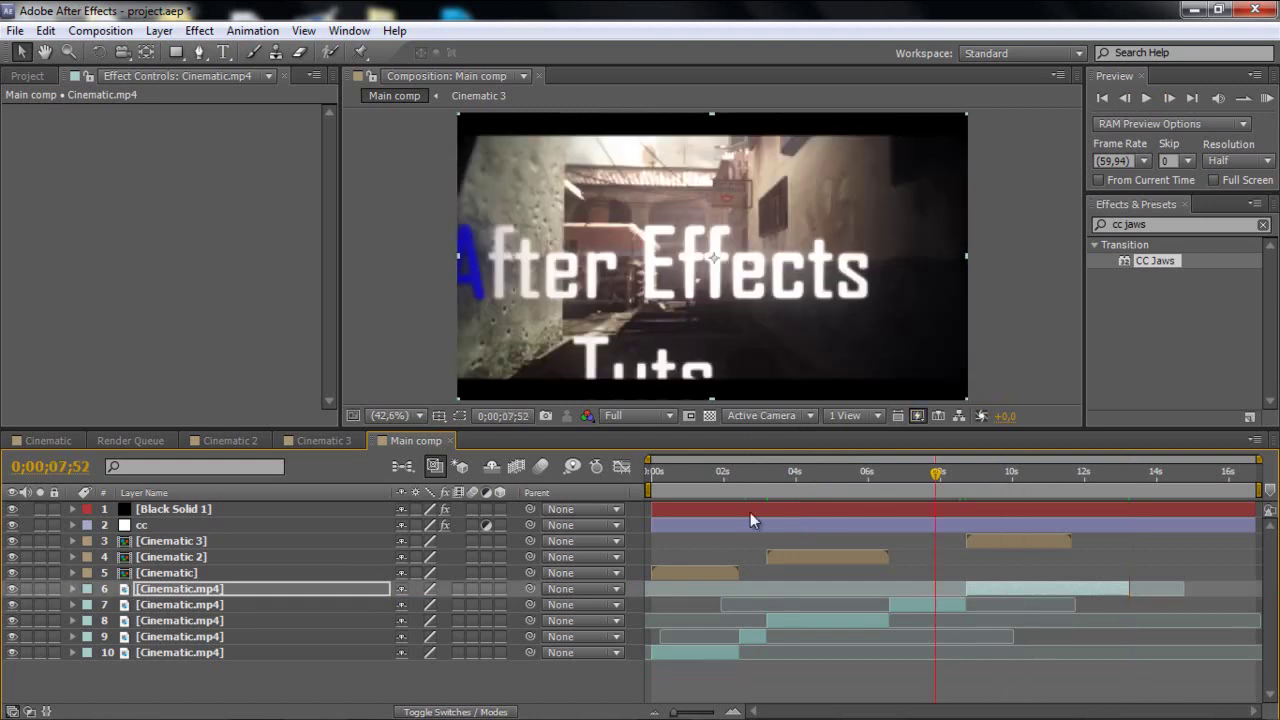
right_click(118, 686)
mouse_move(390, 500)
left_click(455, 649)
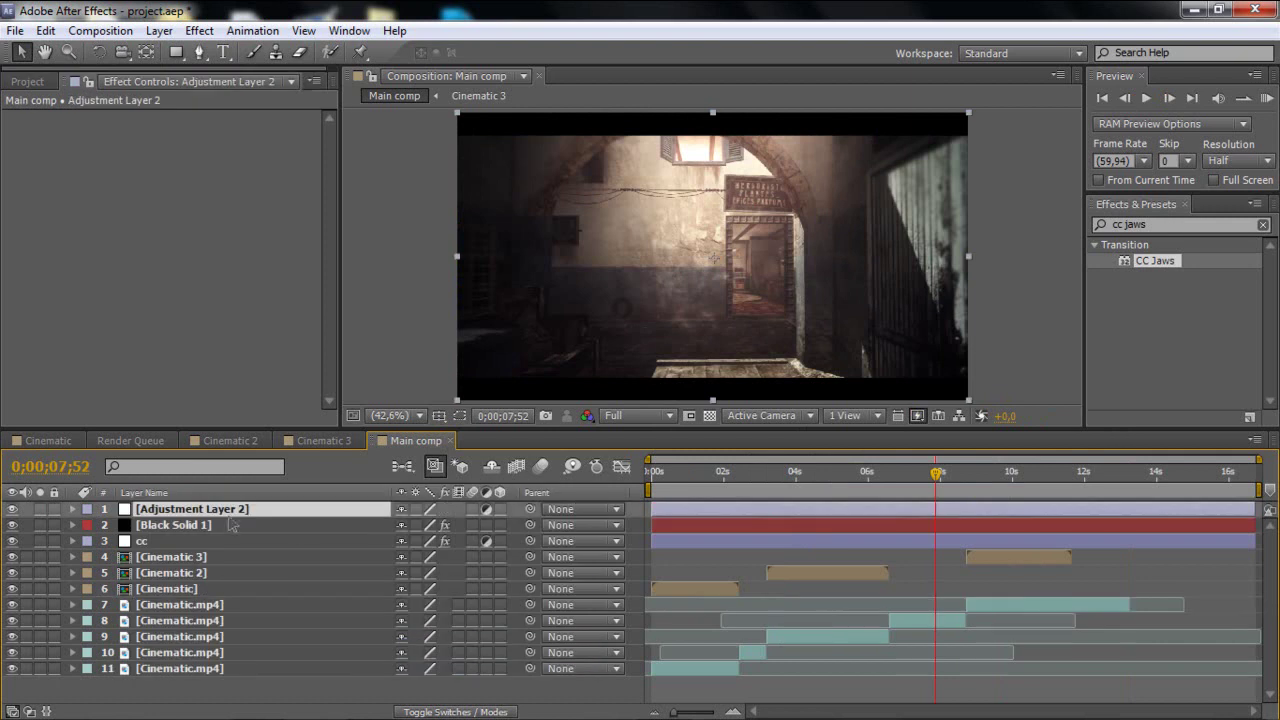
right_click(197, 516)
left_click(246, 711)
type("effects")
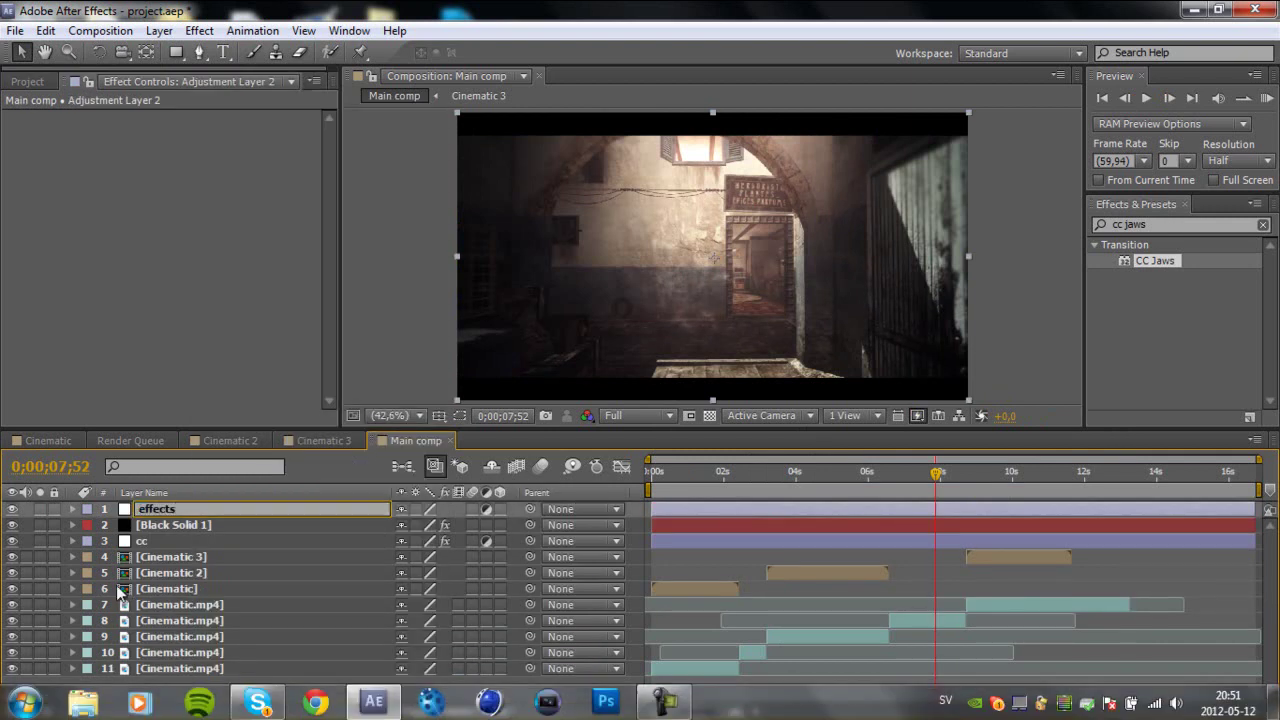
left_click(160, 541)
- Search the effects for "cc light" and apply CC Light Burst 2.5 to the effects layer
left_click(194, 508)
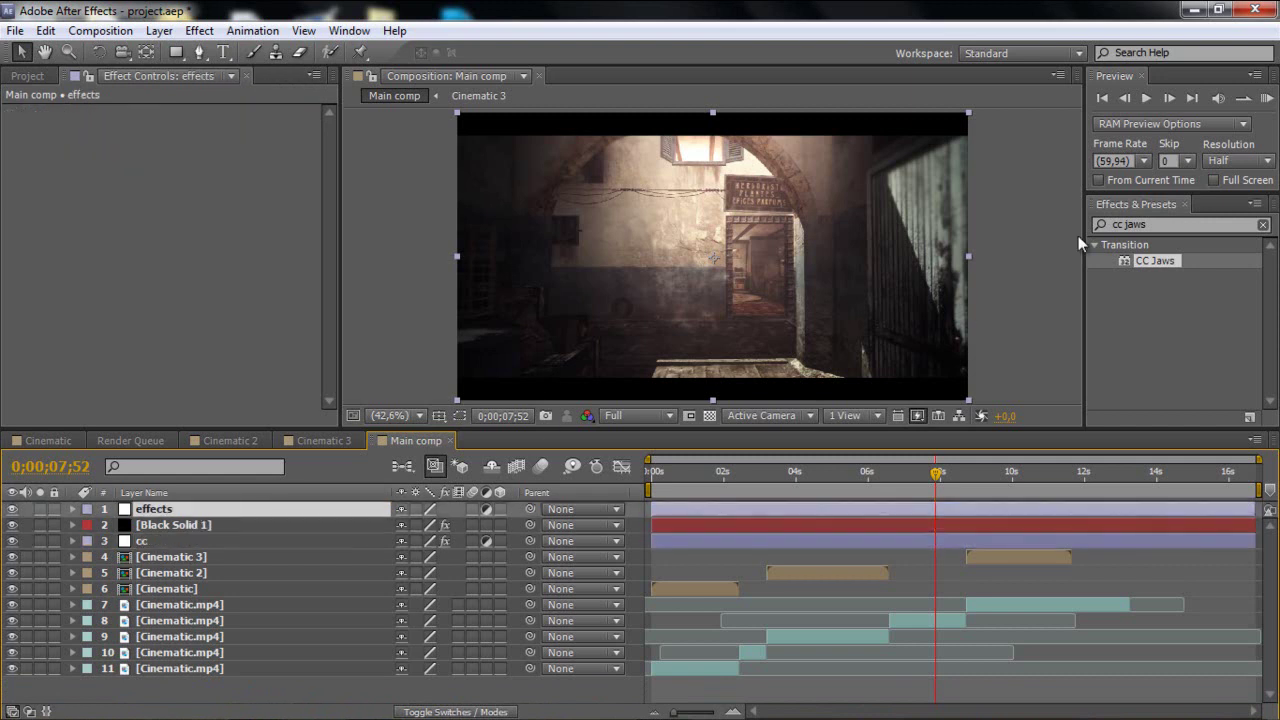
left_click(1160, 224)
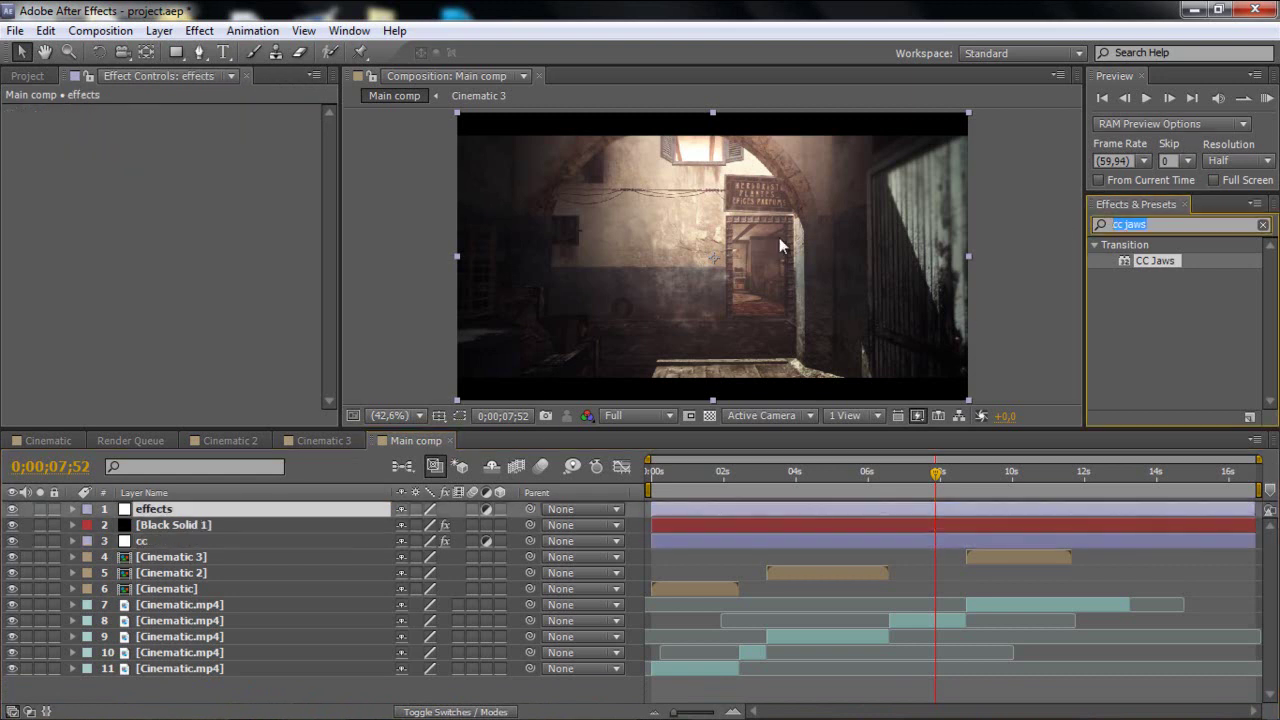
key("BackSpace")
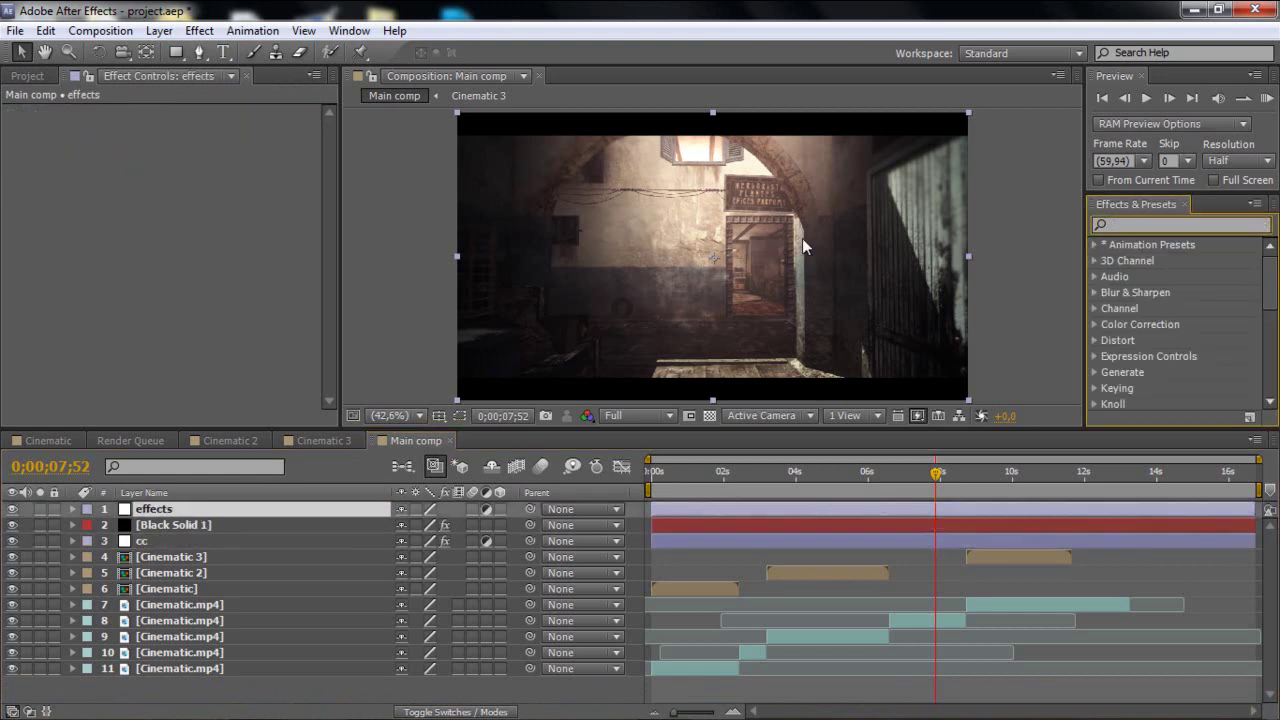
type("cc light")
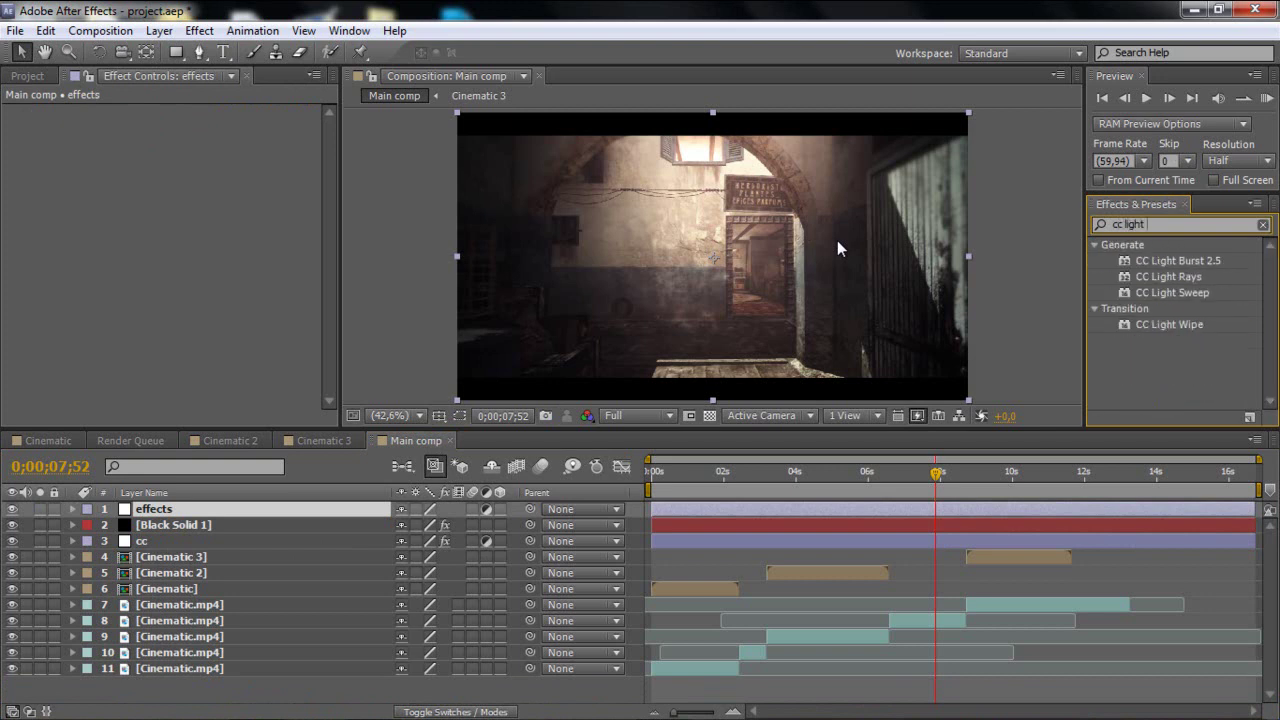
left_click_drag(1167, 259, 668, 491)
- Go to 0;00;00;28 and set the CC Light Burst 2.5 Ray Length to 0
left_click(713, 489)
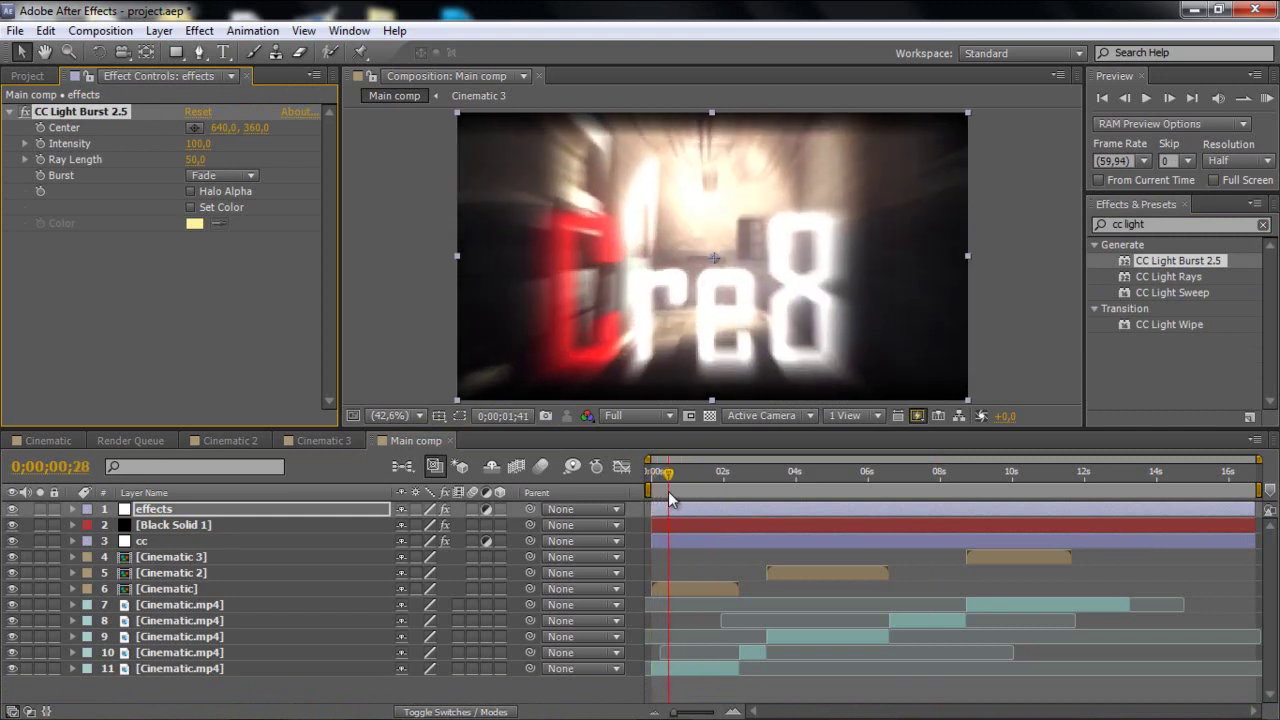
left_click(196, 159)
type("0")
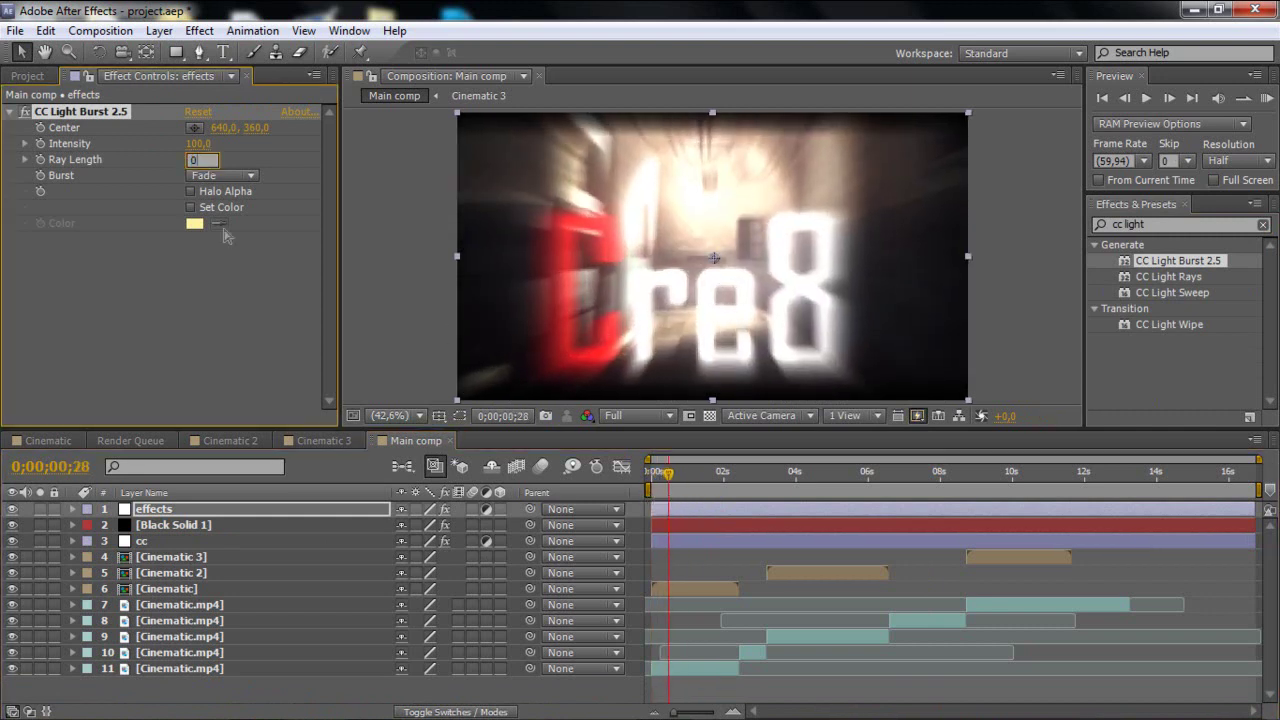
left_click(237, 276)
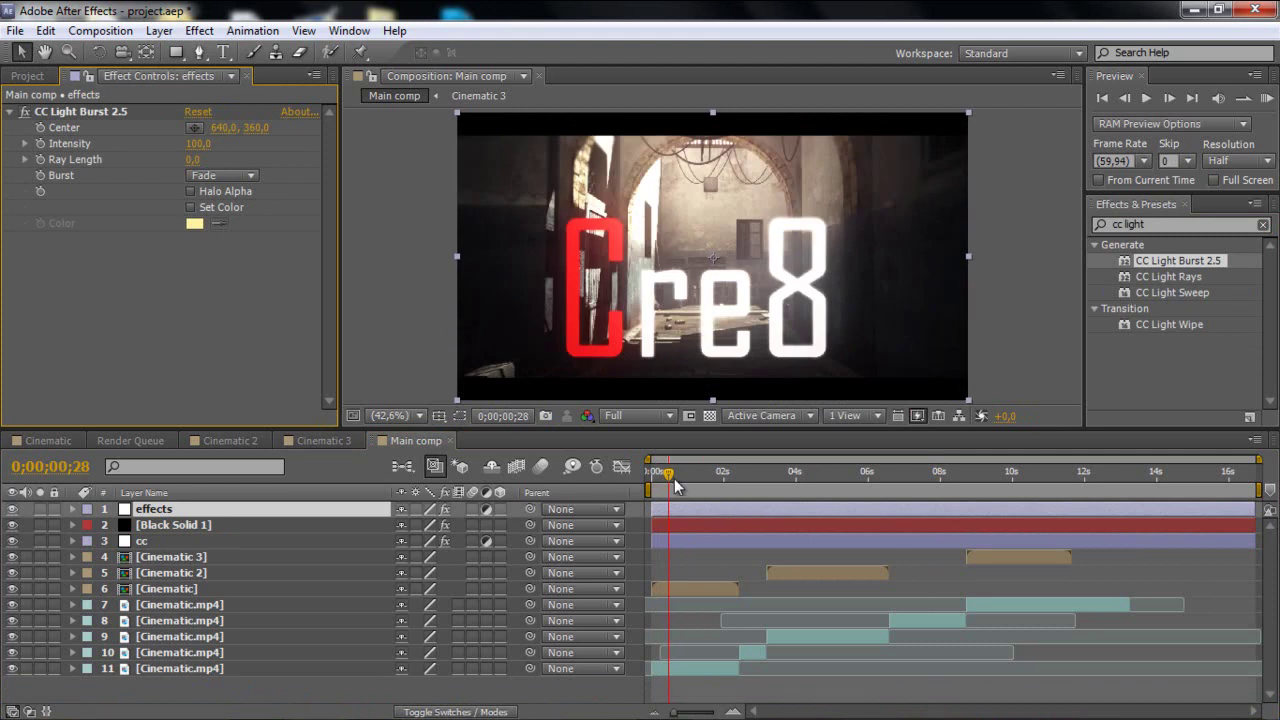
- Go to 0;00;00;31 and start keyframing the CC Light Burst 2.5 Ray Length at 0
left_click(671, 477)
left_click_drag(661, 477, 673, 500)
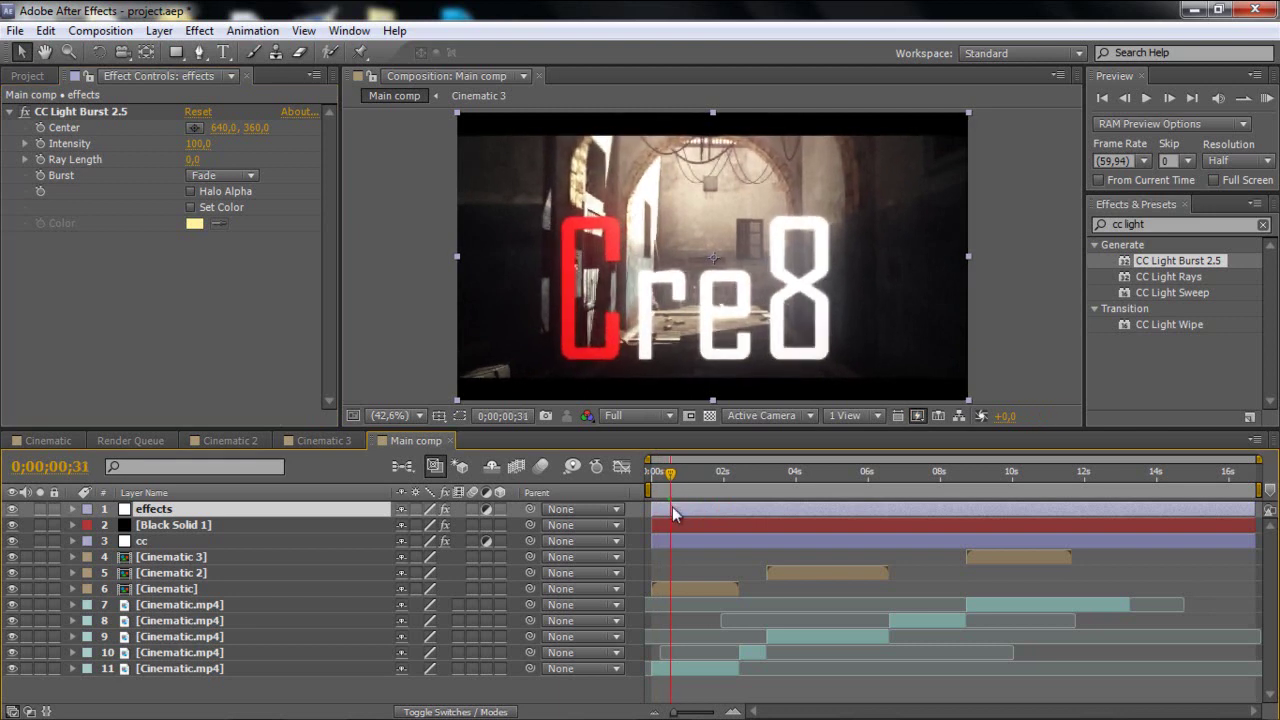
left_click(40, 172)
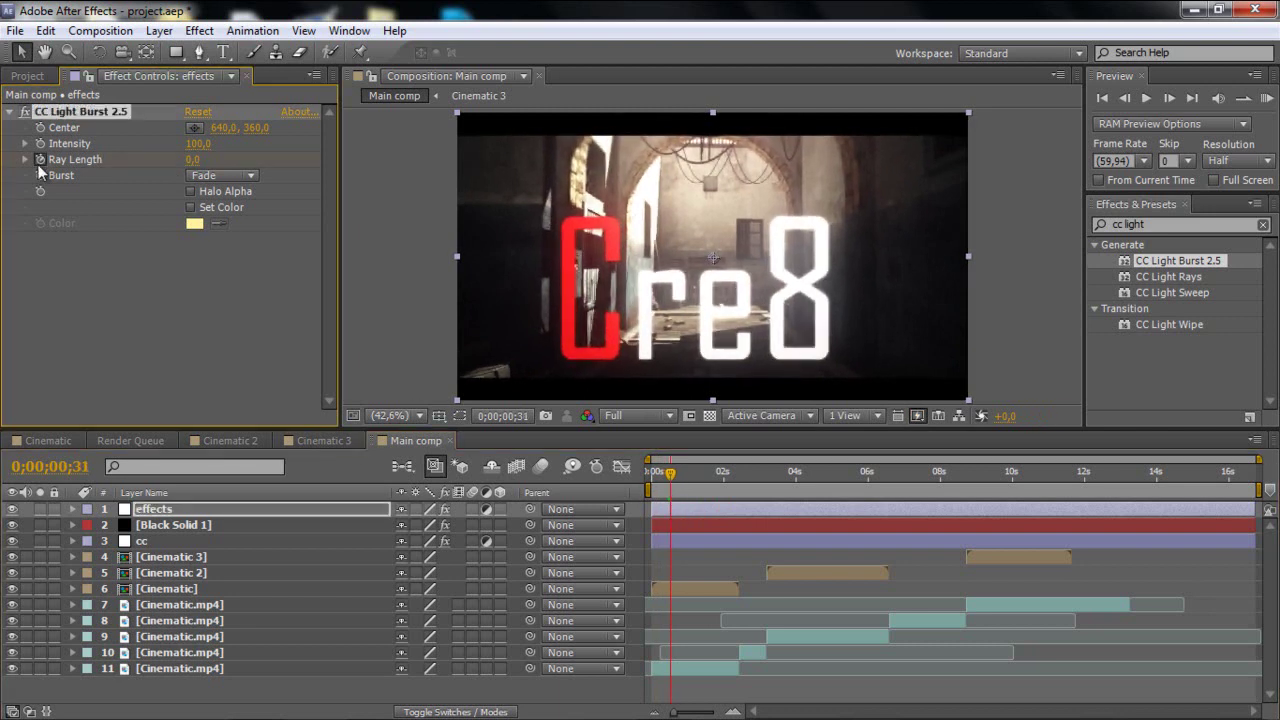
- At 0;00;00;36, set the CC Light Burst 2.5 Ray Length to 50 and its Intensity to 150
left_click(1169, 98)
left_click(1170, 99)
left_click(1170, 99)
left_click(193, 159)
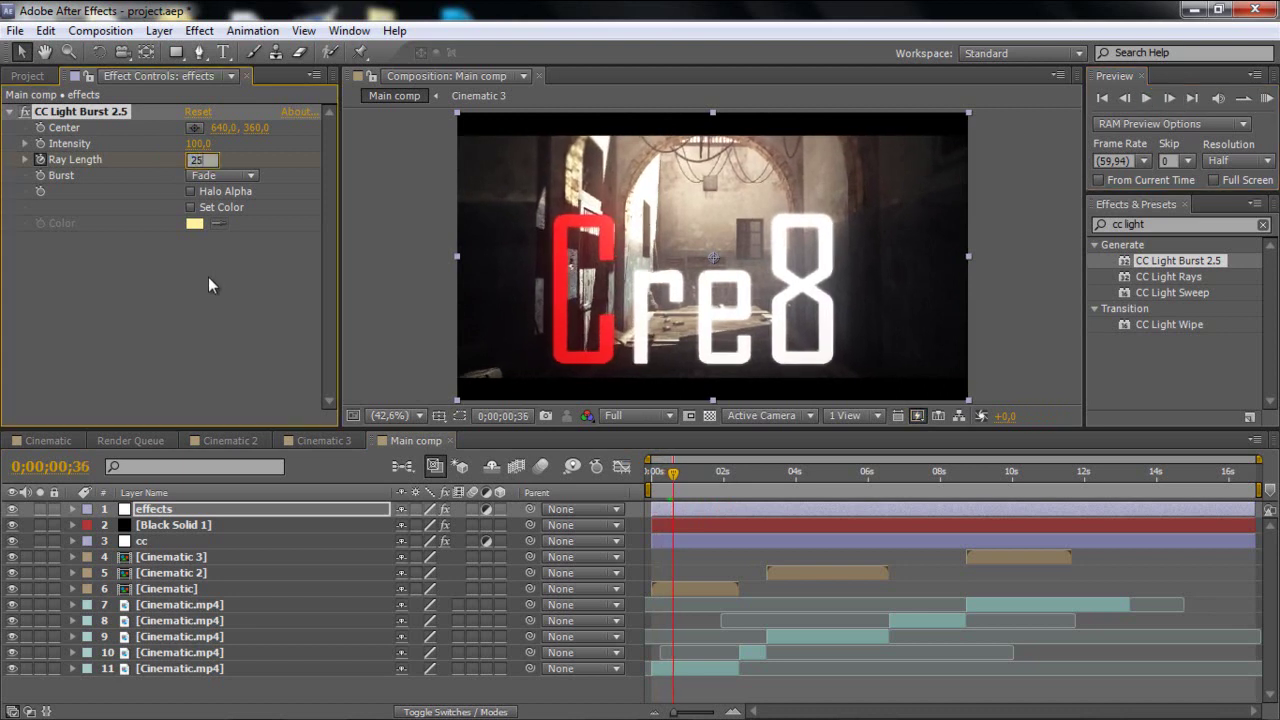
left_click_drag(213, 160, 2, 197)
type("50")
key("Return")
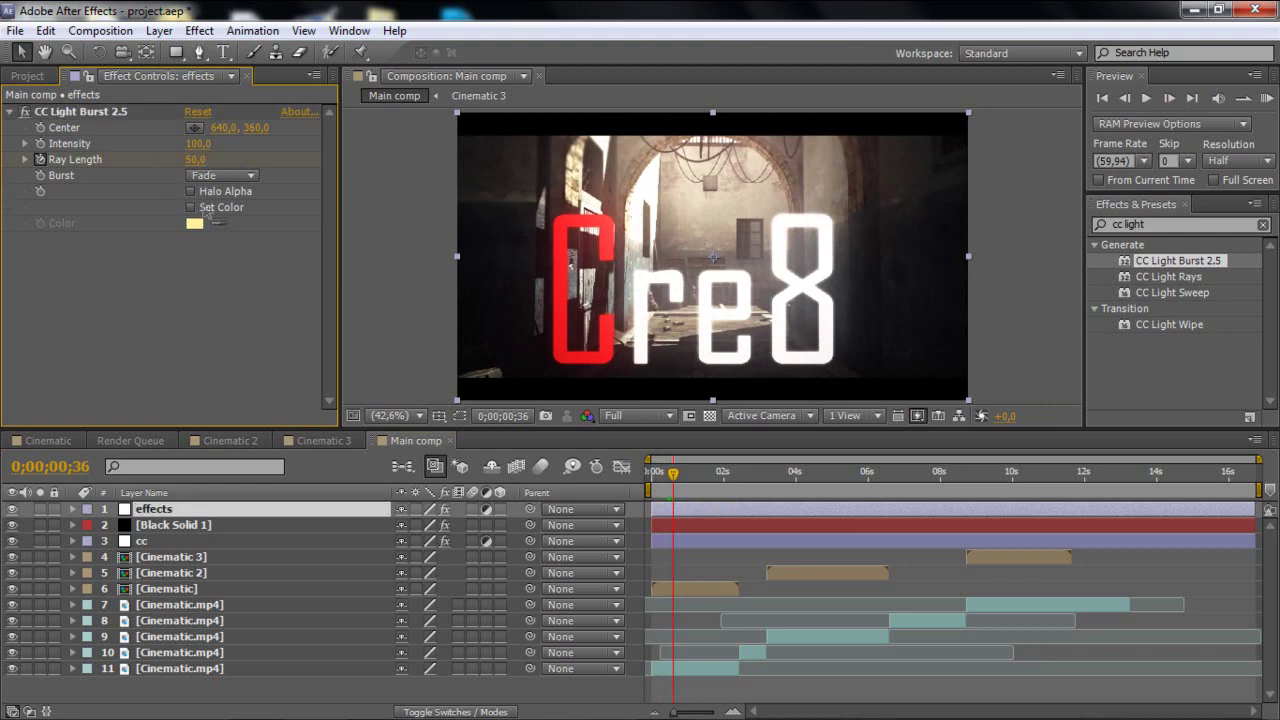
left_click_drag(198, 143, 215, 152)
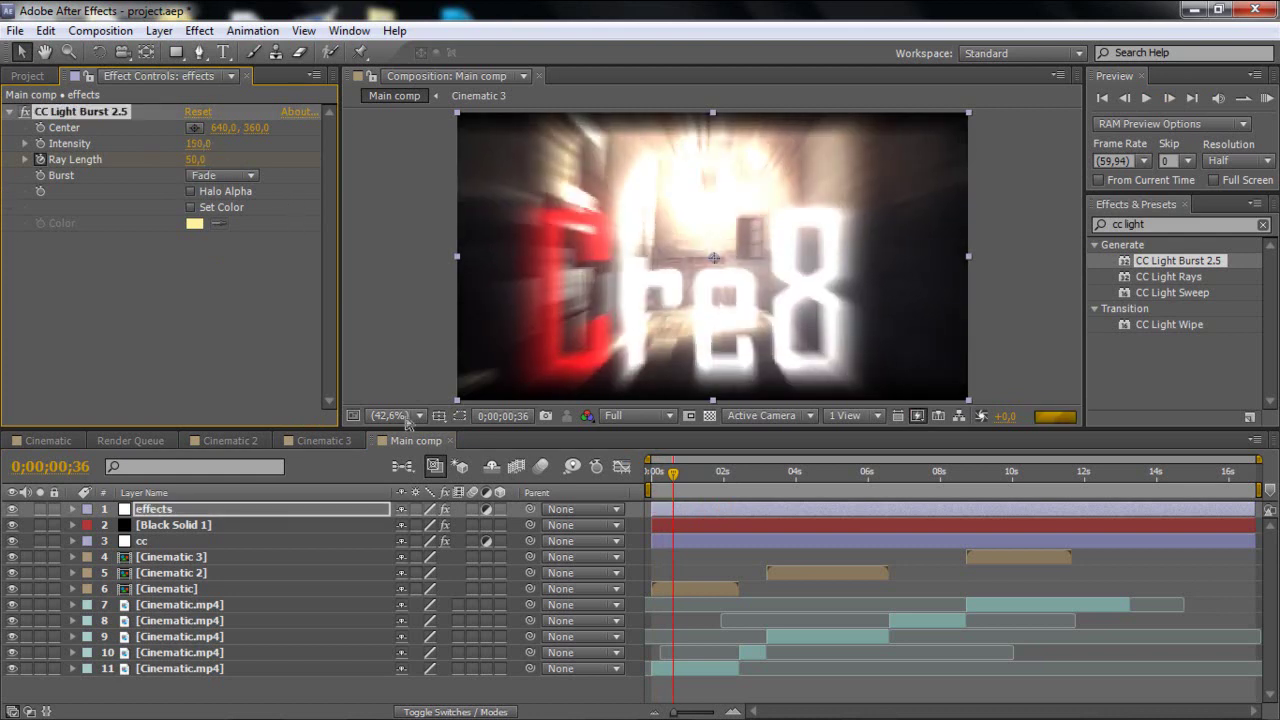
- Reveal the effects layer's keyframes and set Ray Length to 0 at 0;00;00;58
key("u")
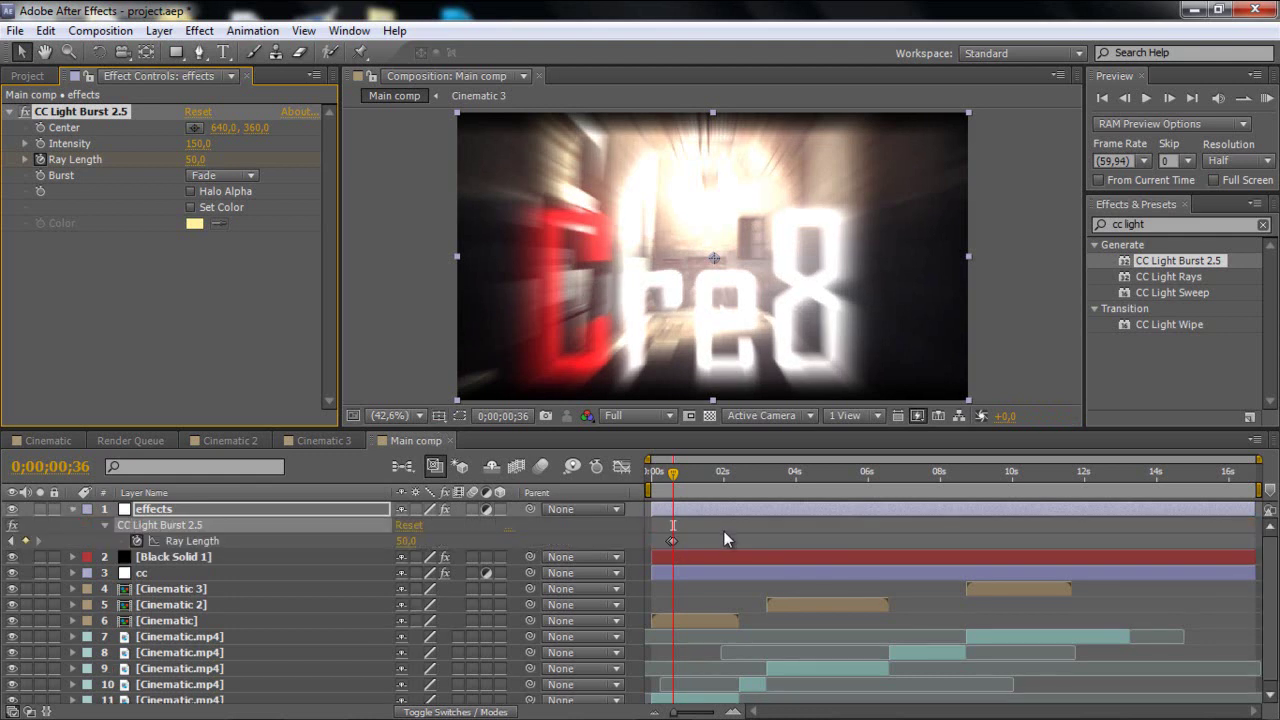
key("space")
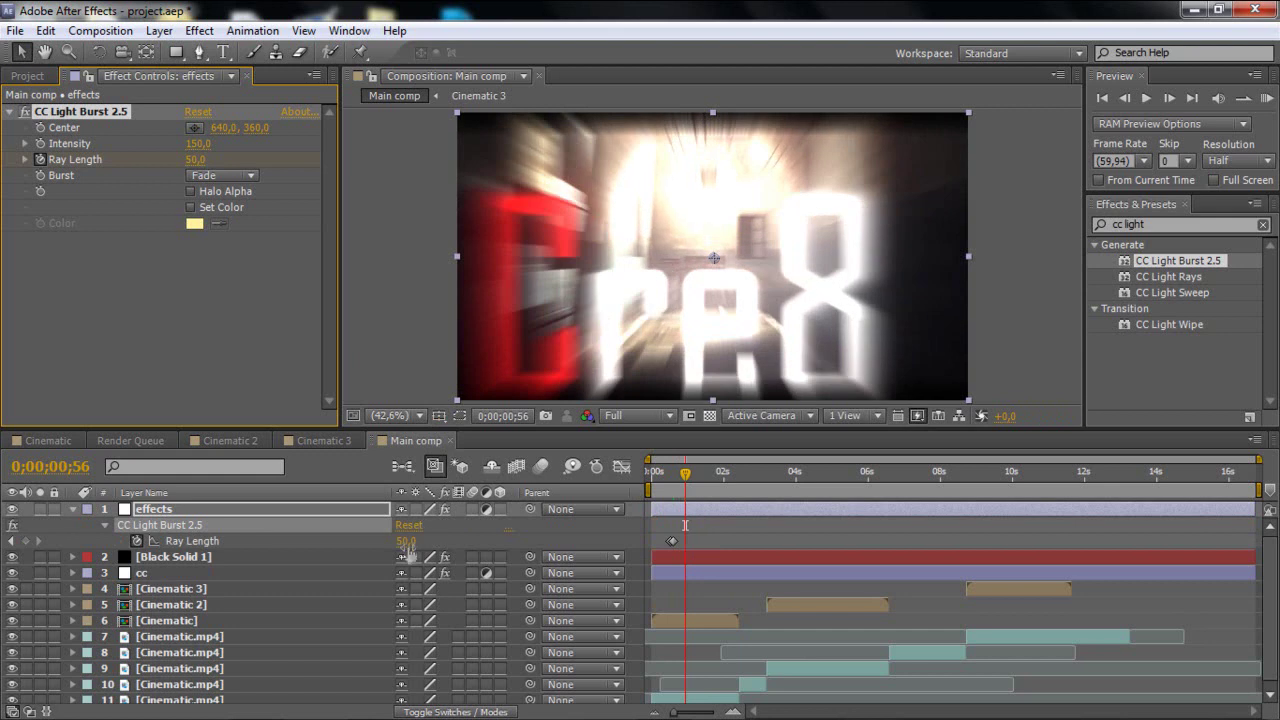
left_click(1169, 97)
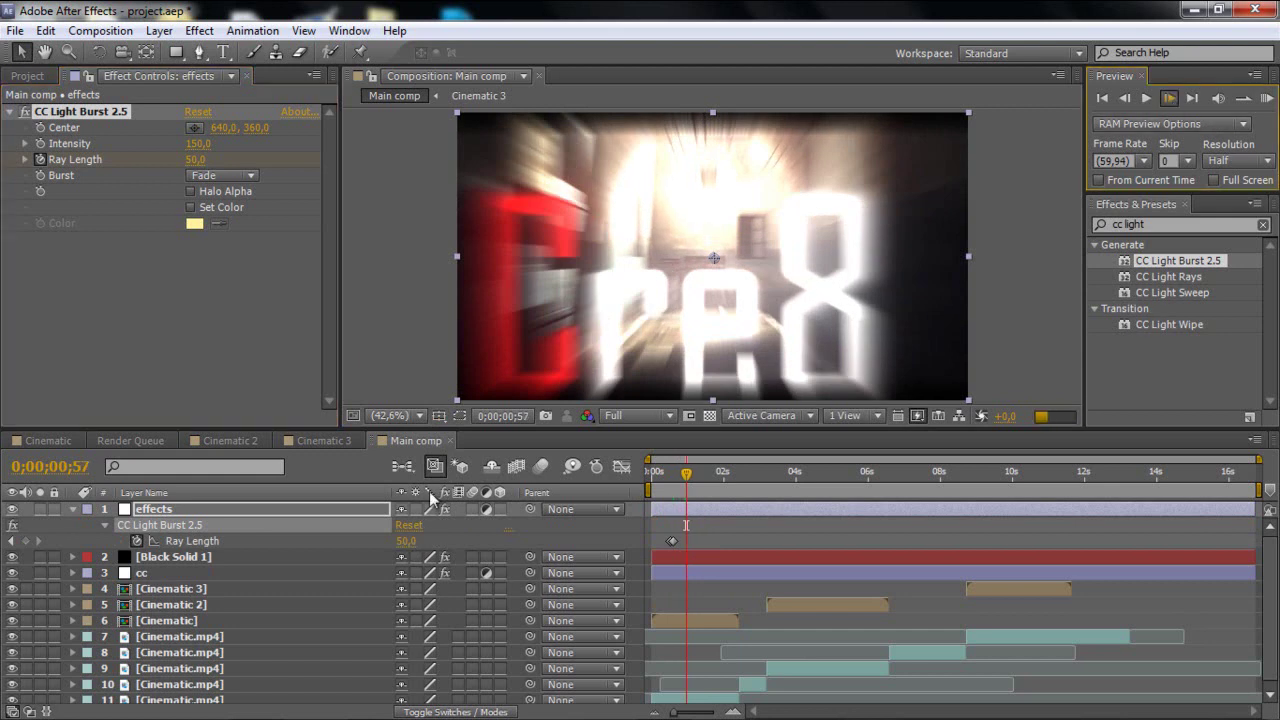
key("Page_Down")
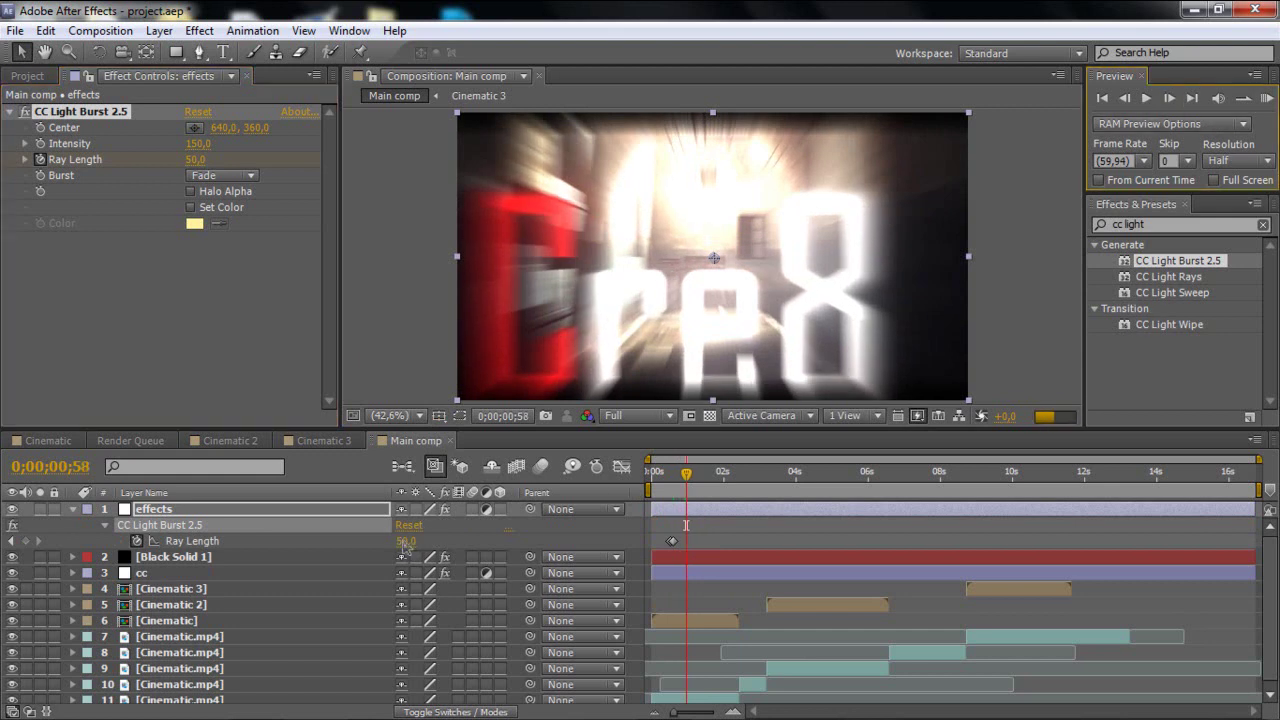
left_click(406, 541)
type("0")
key("Return")
- Select all Ray Length keyframes and apply Easy Ease to them
left_click_drag(733, 545, 640, 546)
right_click(671, 543)
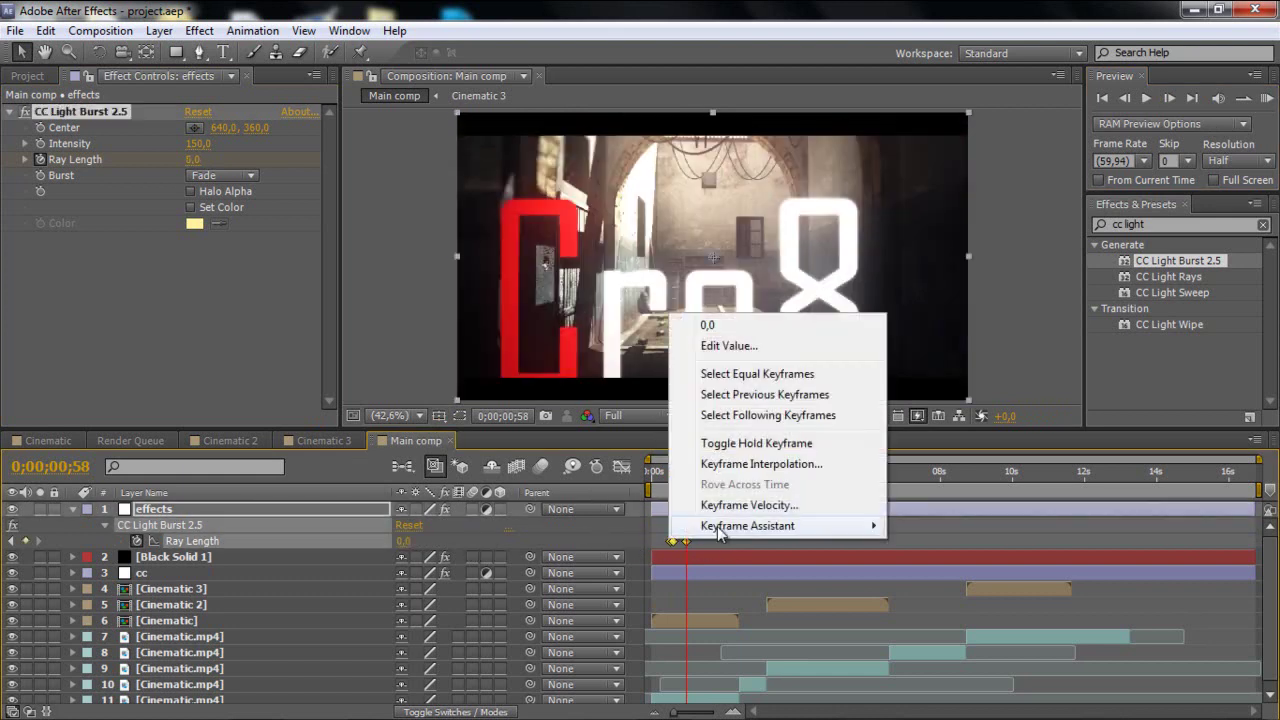
mouse_move(757, 527)
left_click(942, 568)
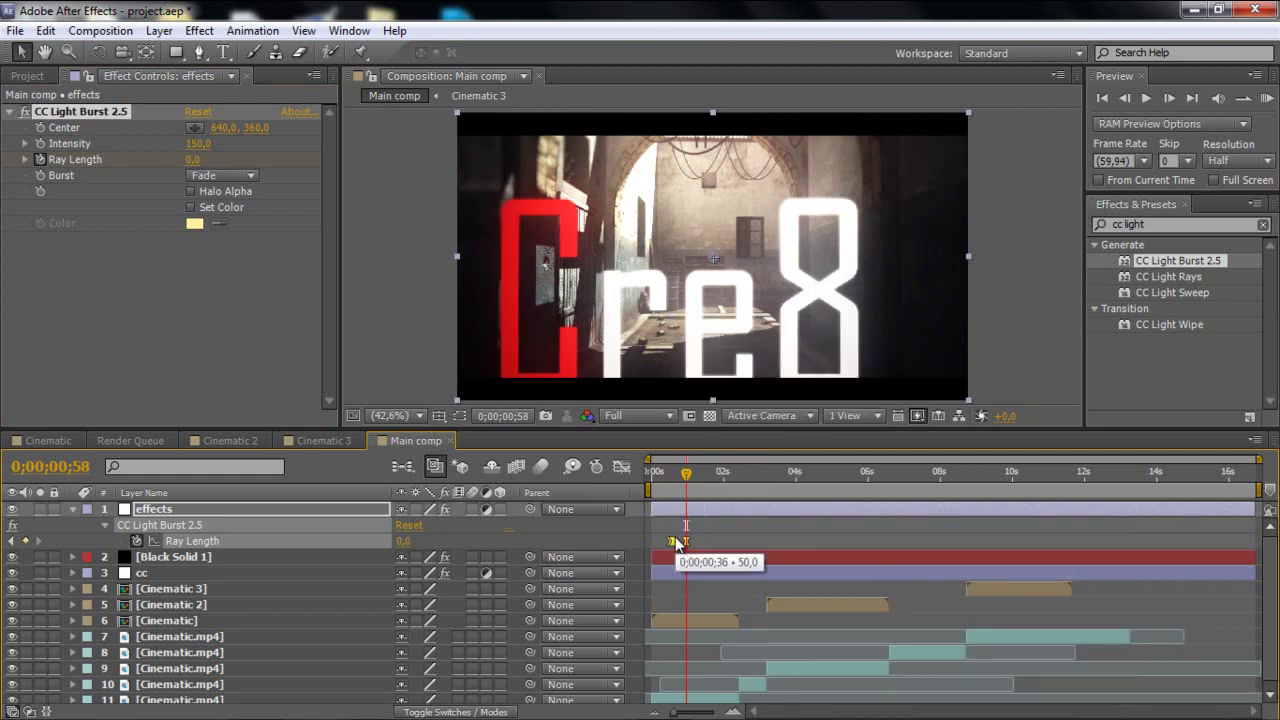
- Paste copies of the eased Ray Length keyframes at about 4 seconds and at 0;00;10;00
left_click_drag(707, 489, 800, 500)
key("ctrl+v")
left_click(988, 488)
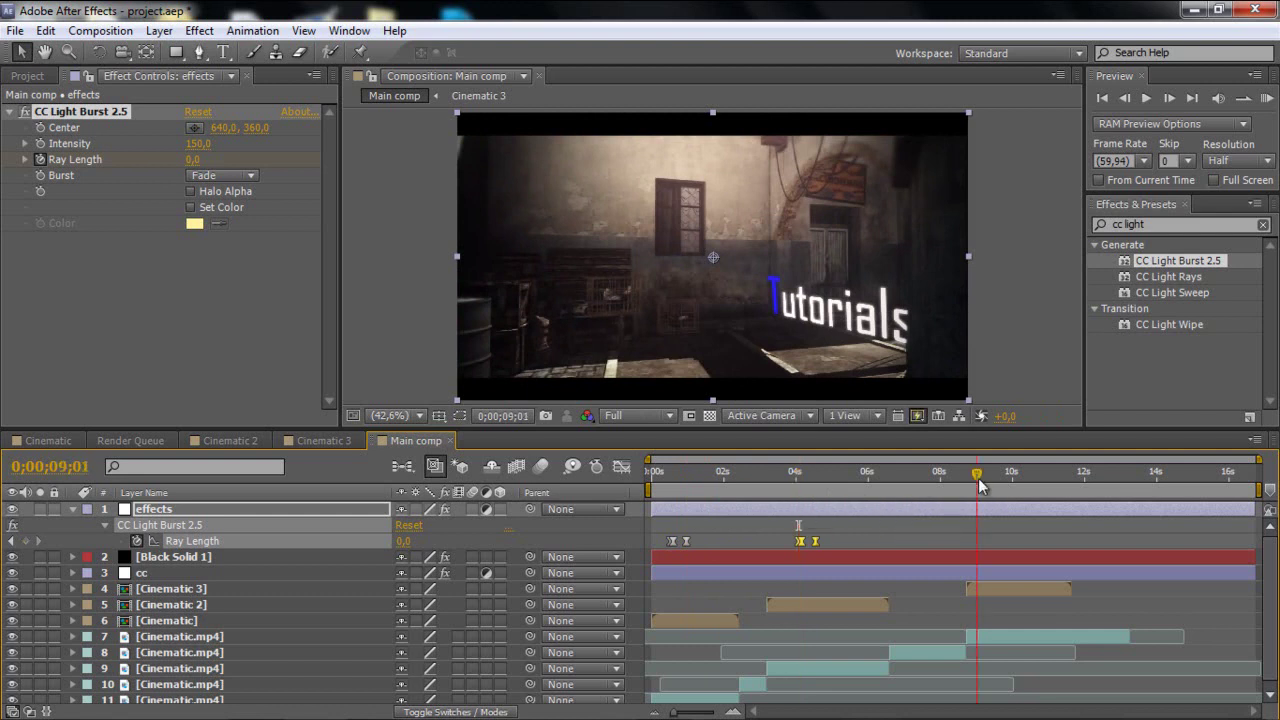
left_click_drag(990, 484, 1013, 485)
key("ctrl+v")
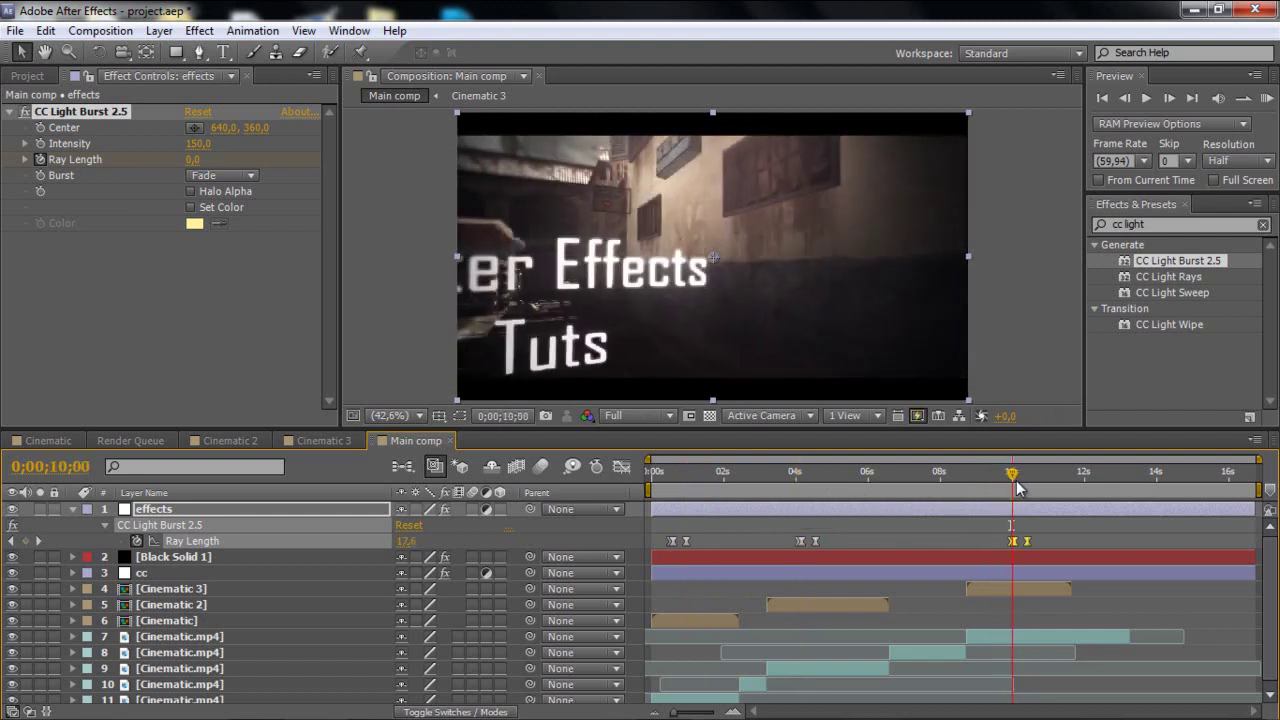
- Shift the middle group of Ray Length keyframes slightly later in time and deselect them
left_click(1023, 488)
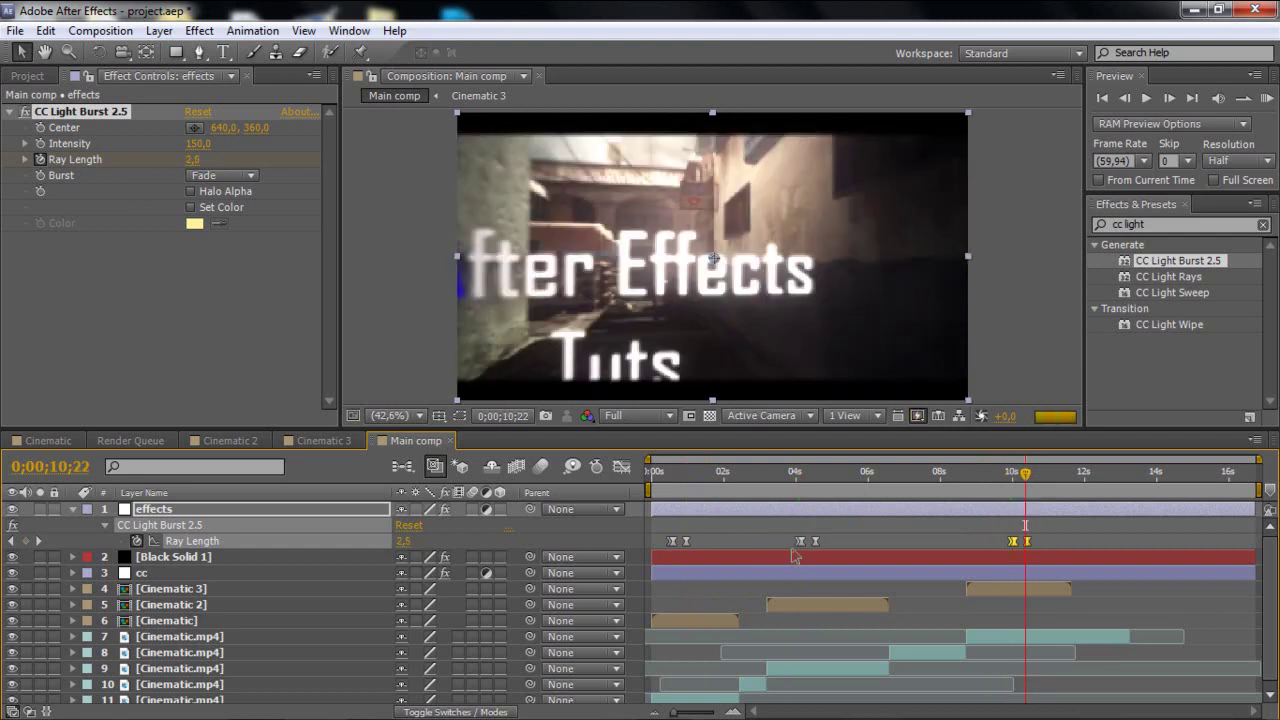
left_click_drag(768, 538, 821, 543)
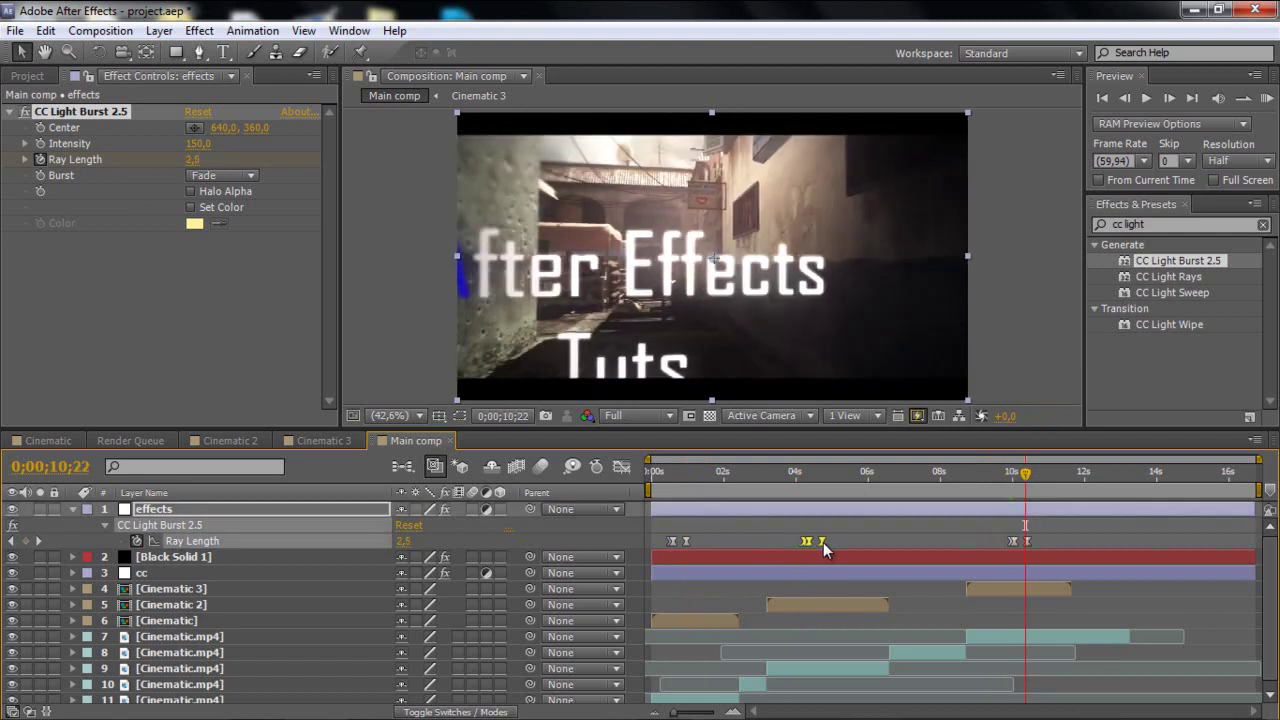
left_click(729, 525)
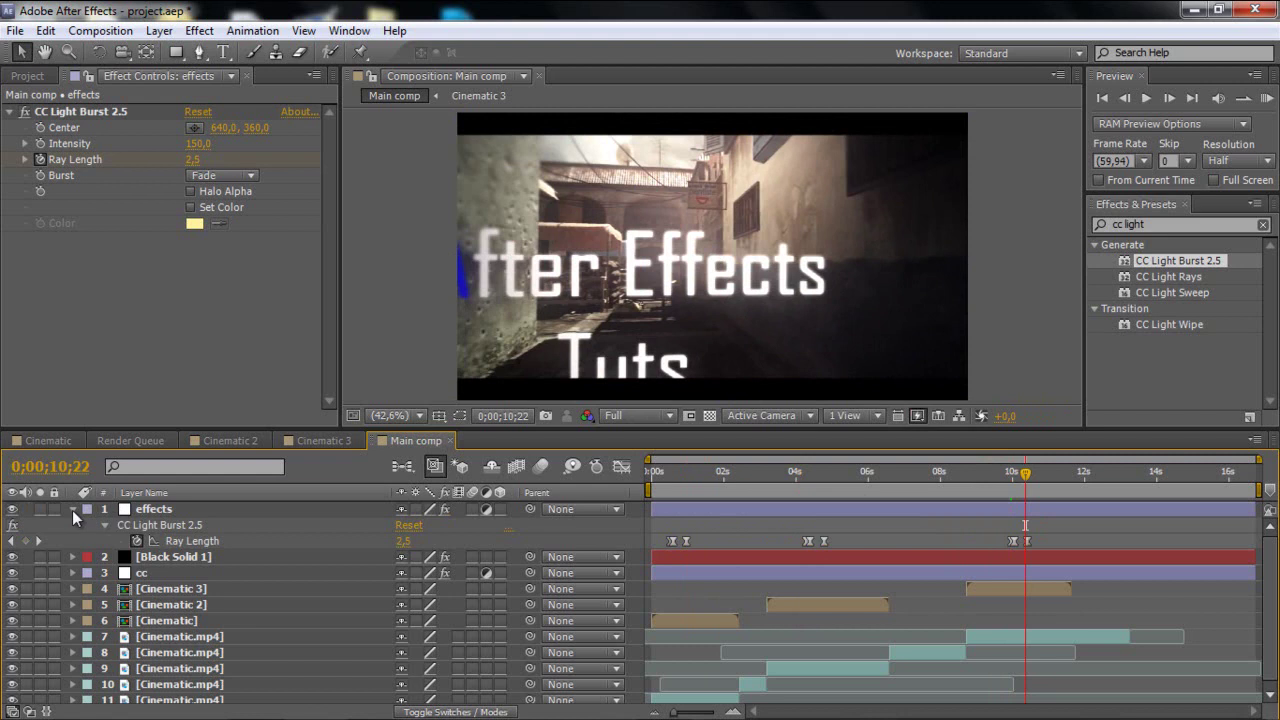
- Clear the effects search, find Directional Blur under Blur & Sharpen and apply it to the effects layer
left_click(1263, 224)
left_click(1096, 246)
left_click(1096, 246)
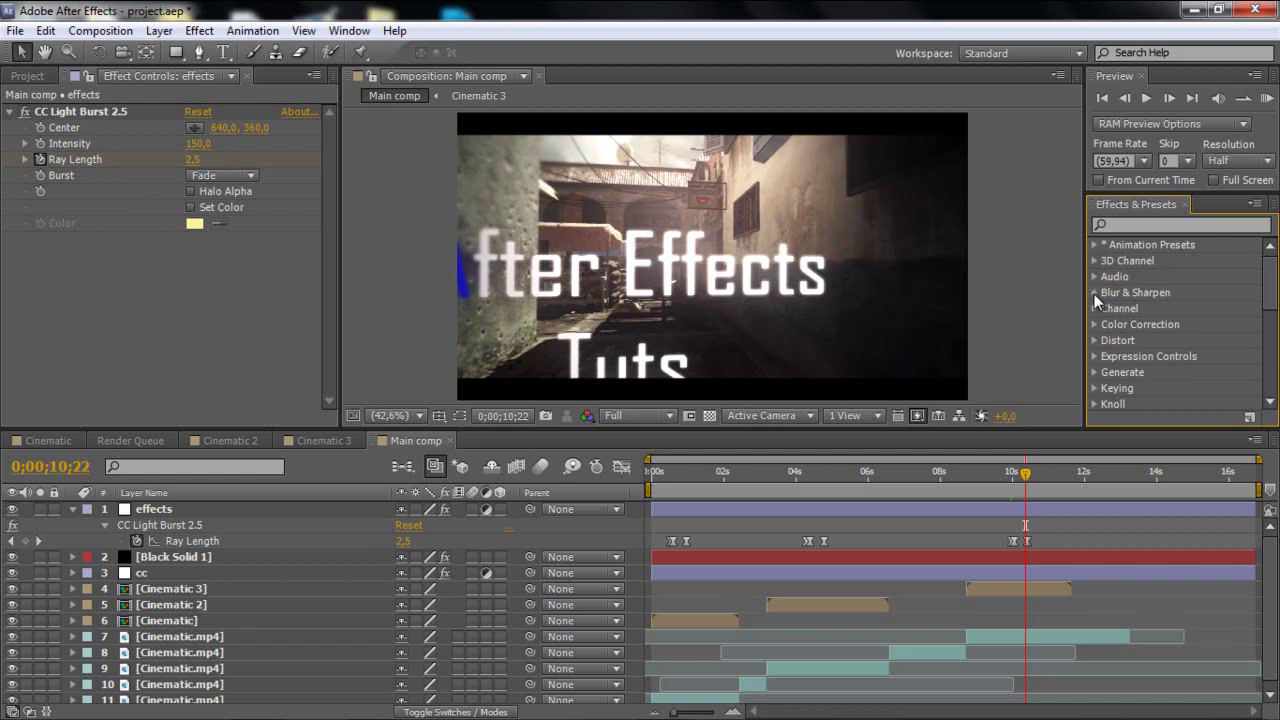
left_click(1094, 292)
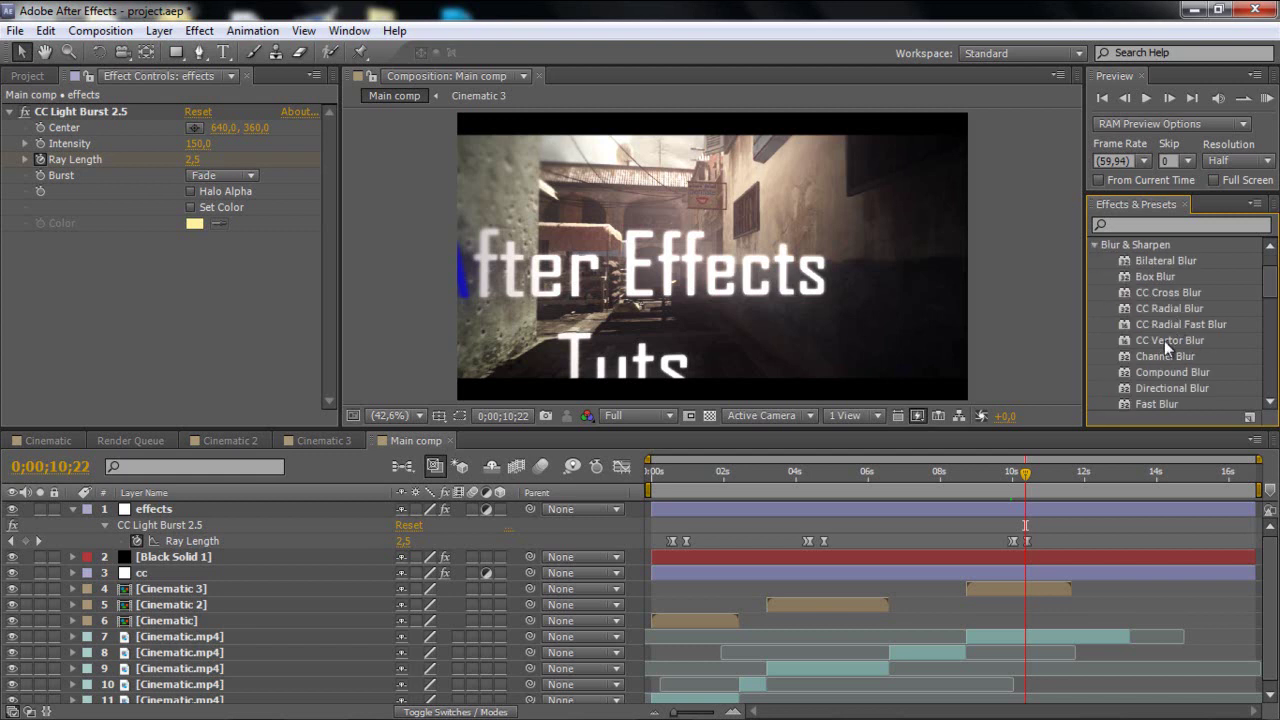
scroll(1158, 340, "down", 1)
left_click_drag(1154, 346, 855, 514)
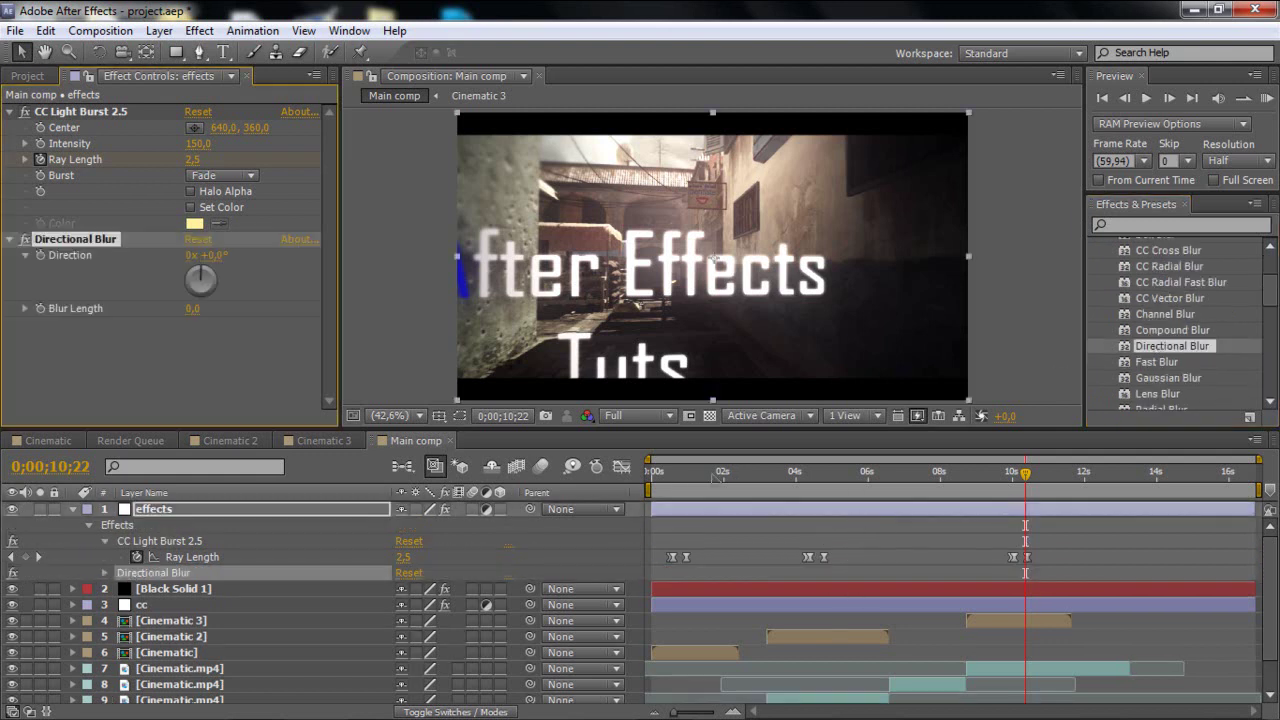
- Set the preview resolution to Half and start keyframing the Directional Blur's Blur Length at 0 at 0;00;00;31
left_click(676, 488)
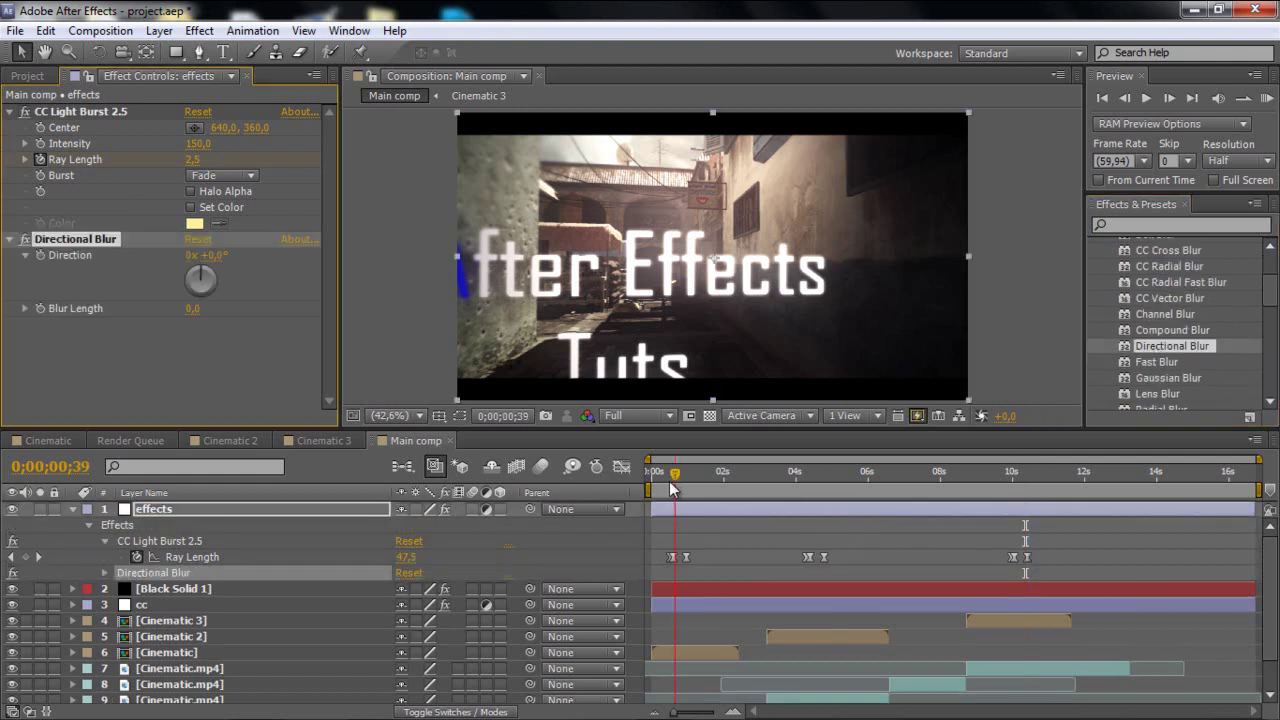
left_click_drag(672, 488, 669, 488)
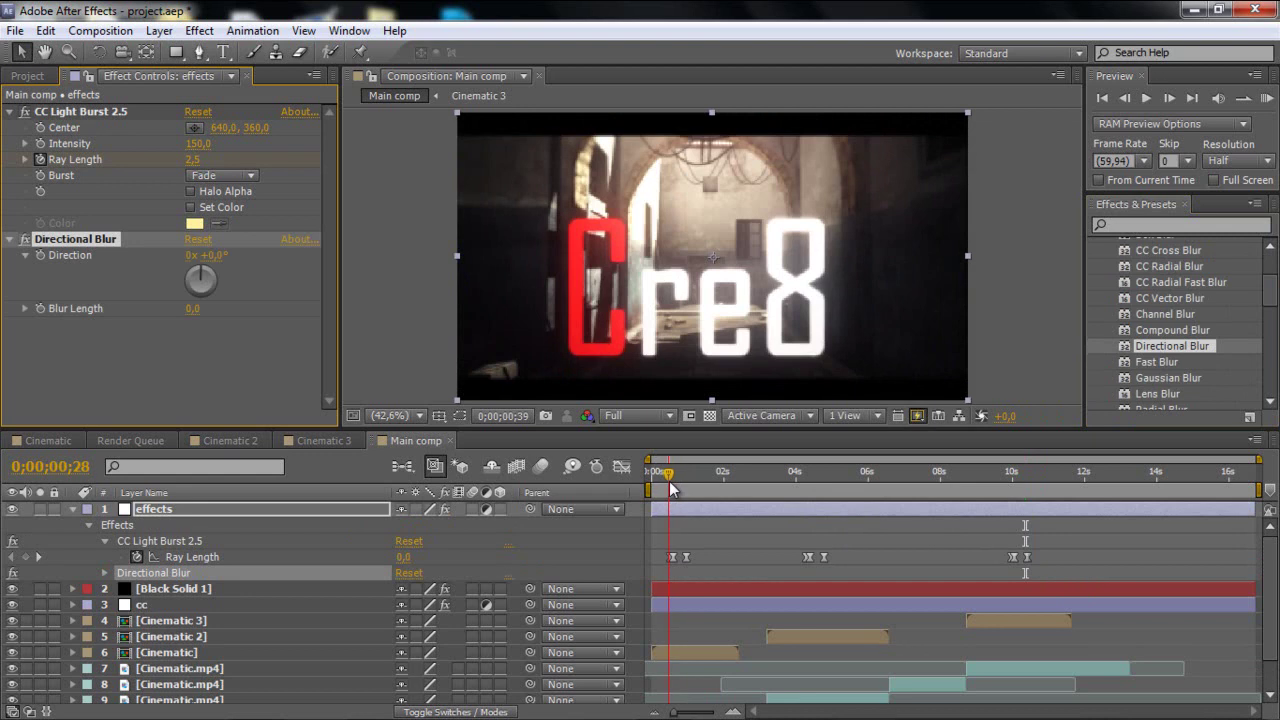
left_click(640, 415)
left_click(648, 486)
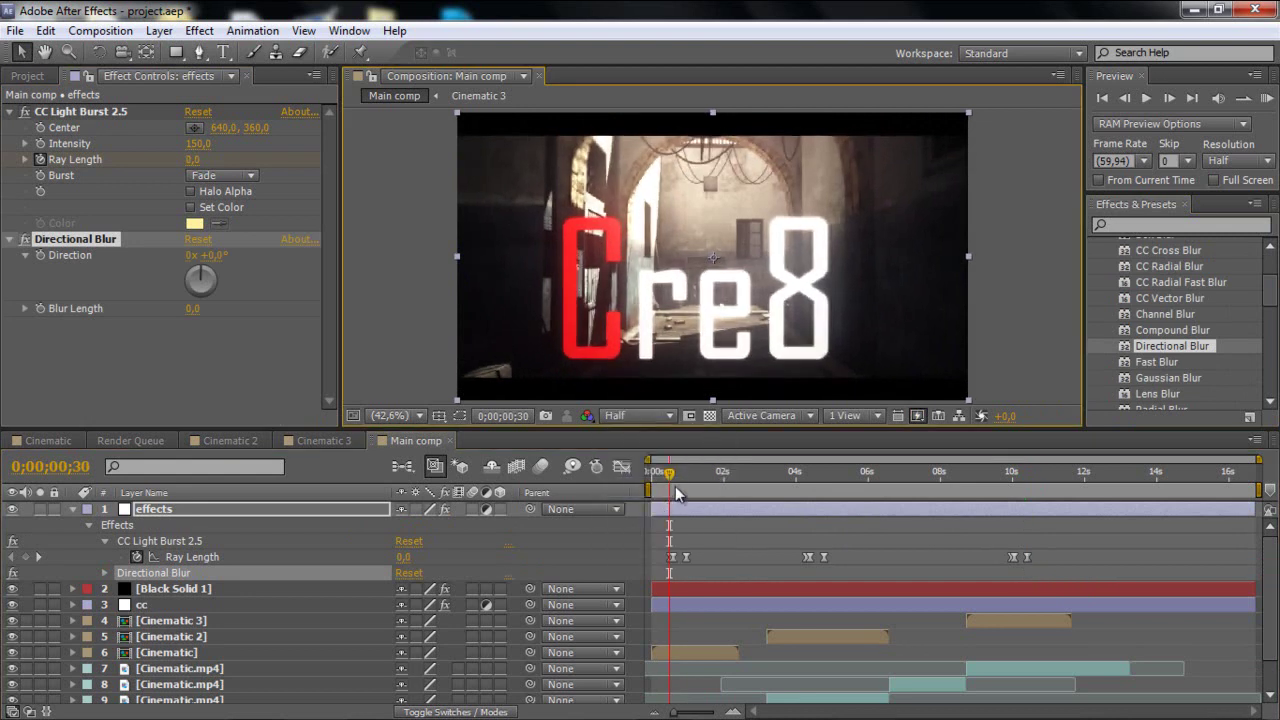
left_click_drag(672, 480, 673, 480)
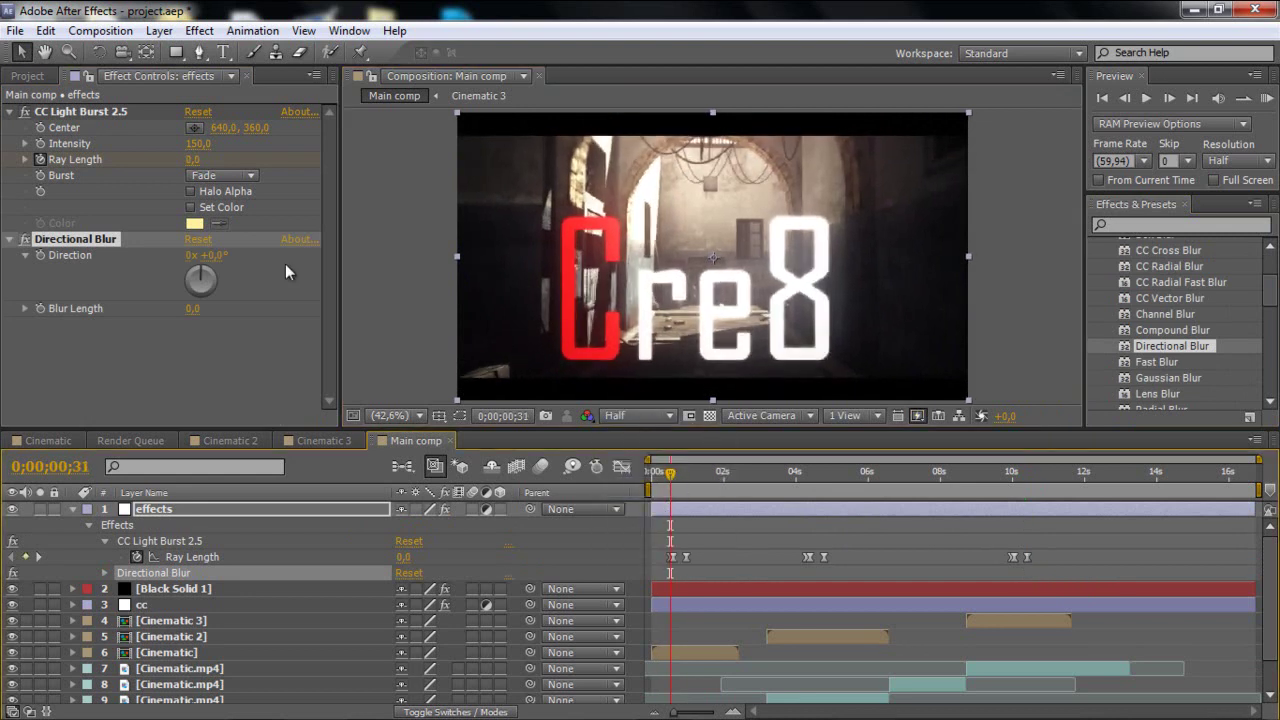
left_click(40, 308)
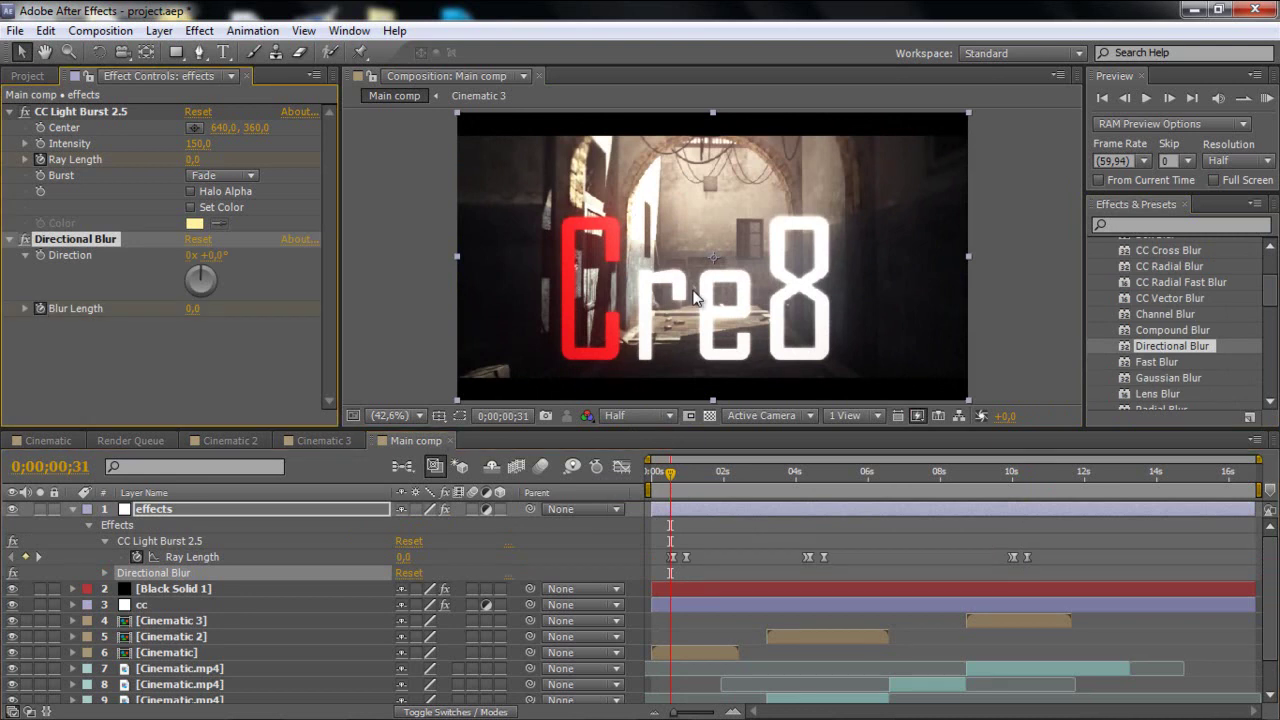
- Set the Directional Blur's Blur Length to 25 at 0;00;00;35
left_click(1170, 99)
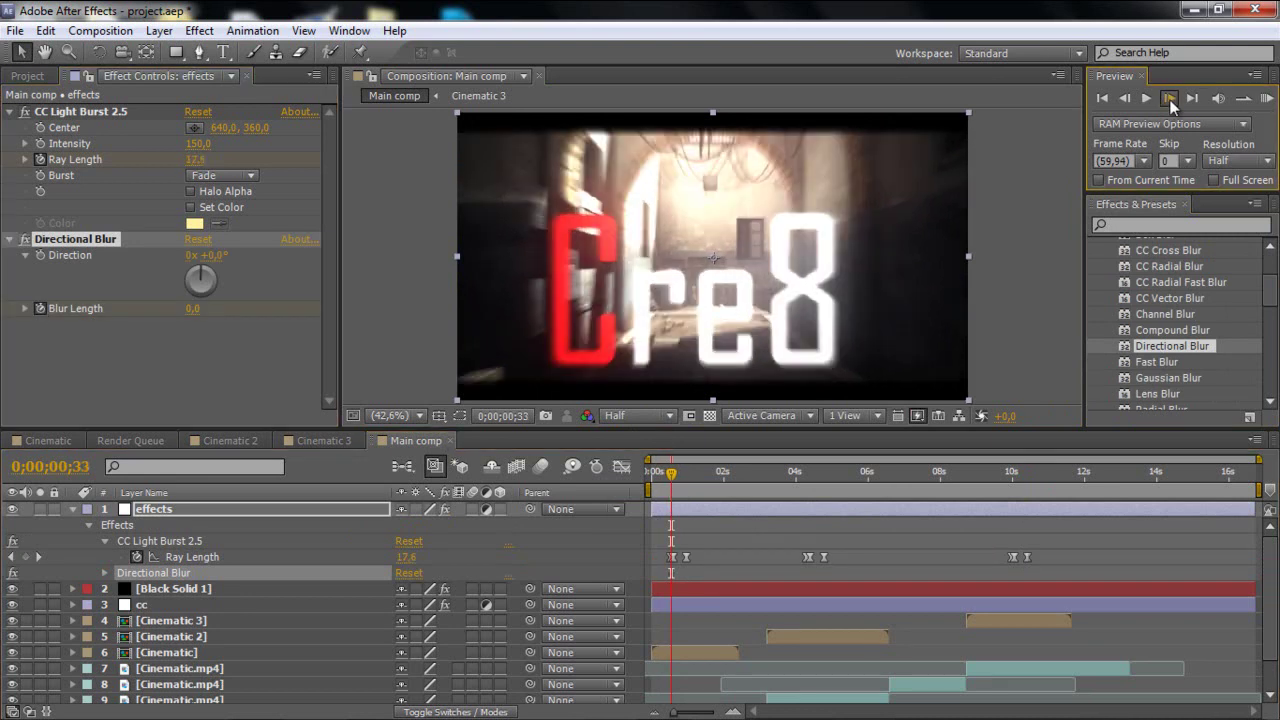
left_click(200, 309)
type("25")
key("Return")
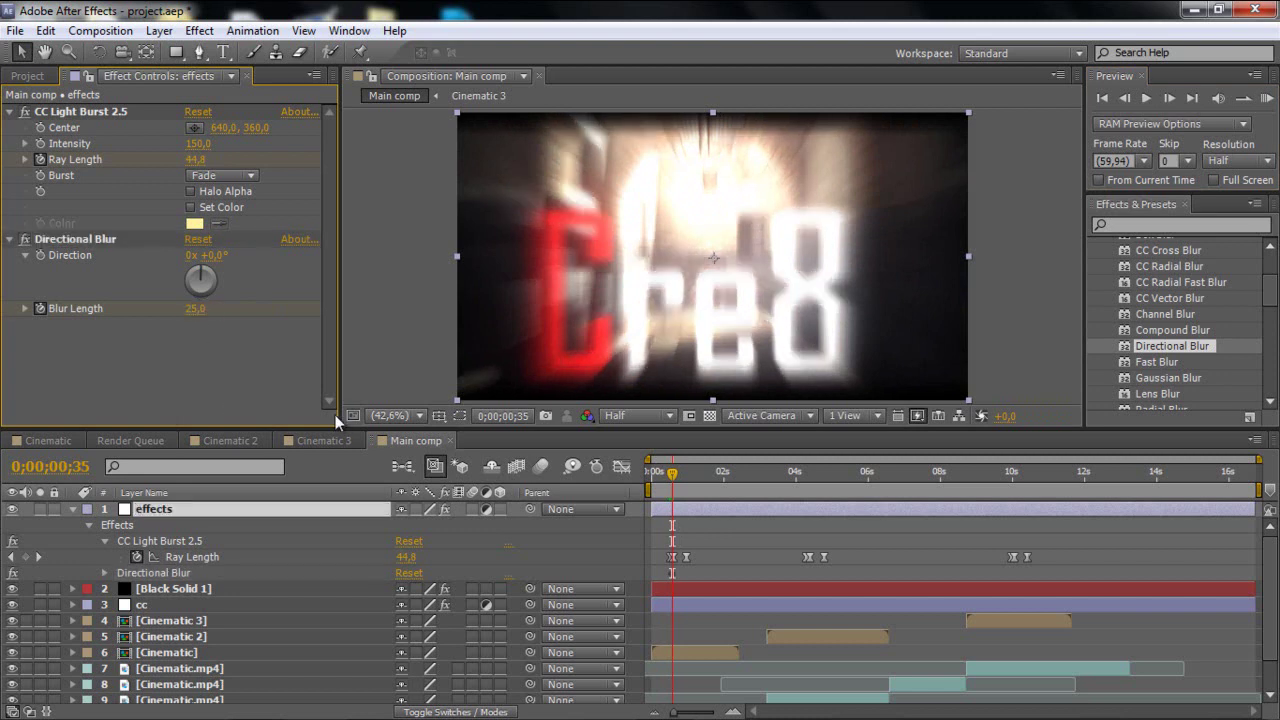
- Go to 0;00;00;59, reveal the effects layer's modified properties and set Blur Length to 0
key("space")
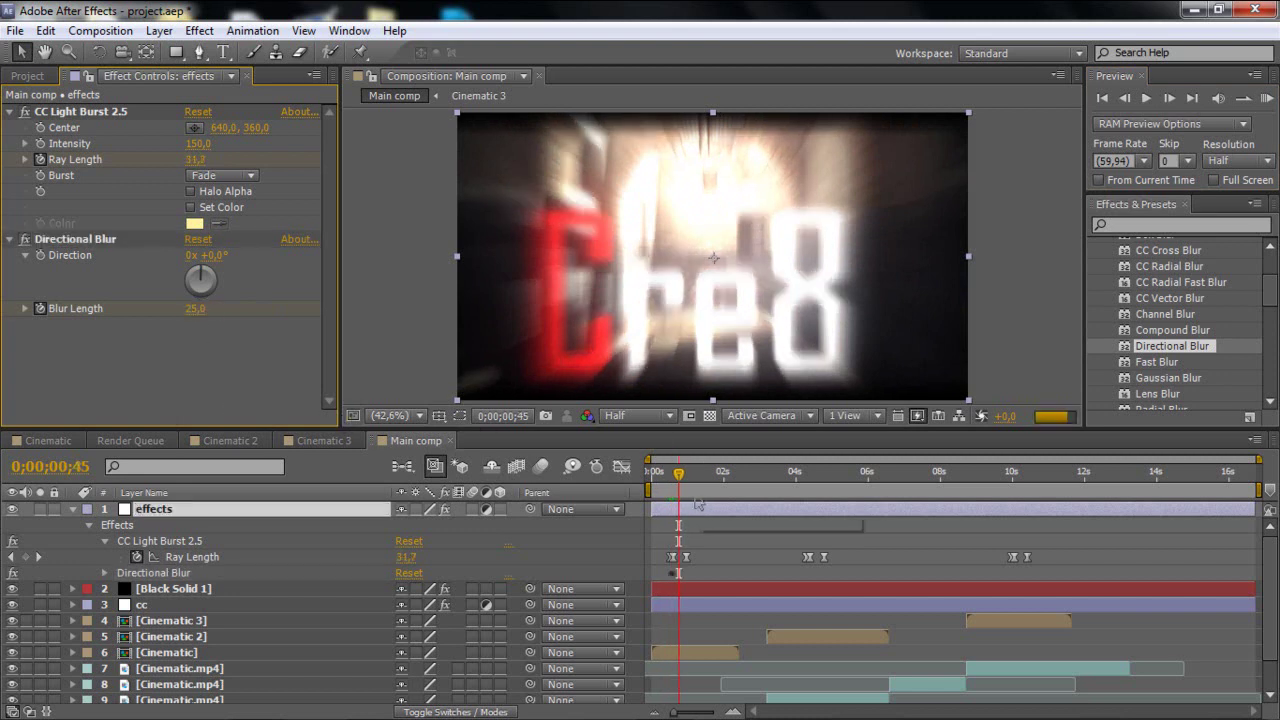
left_click(1168, 97)
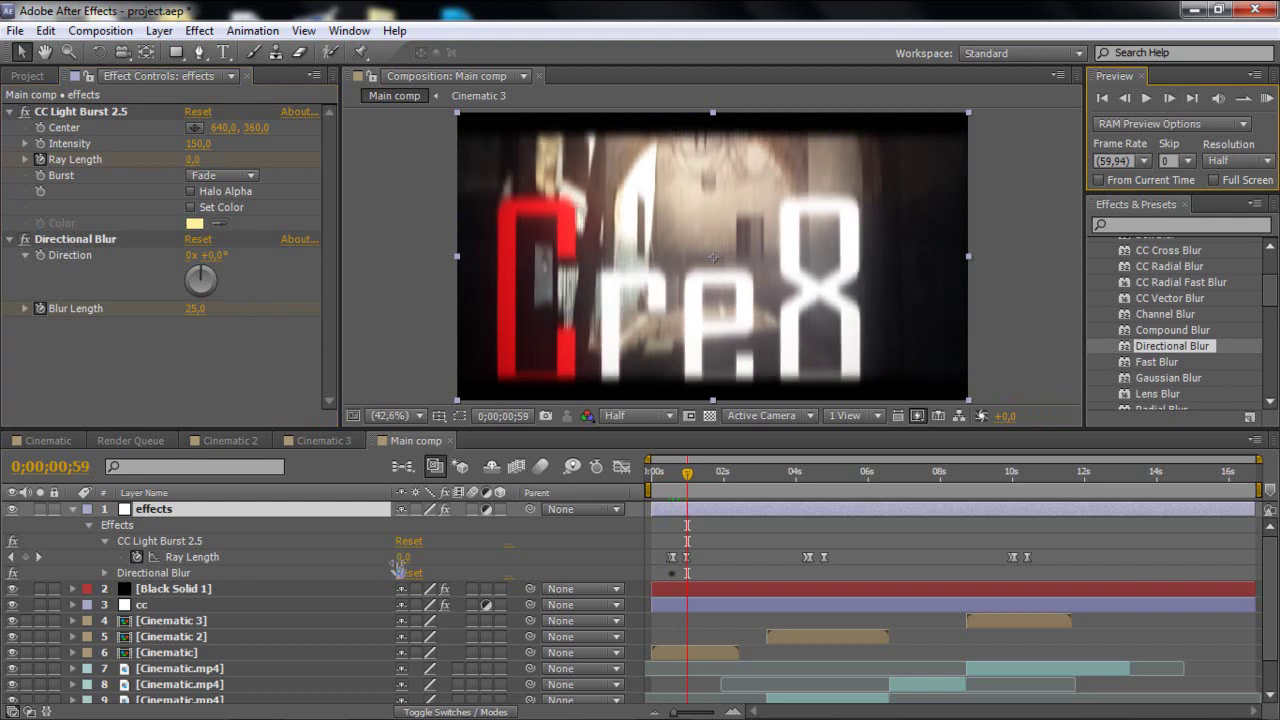
left_click(230, 524)
key("u")
key("u")
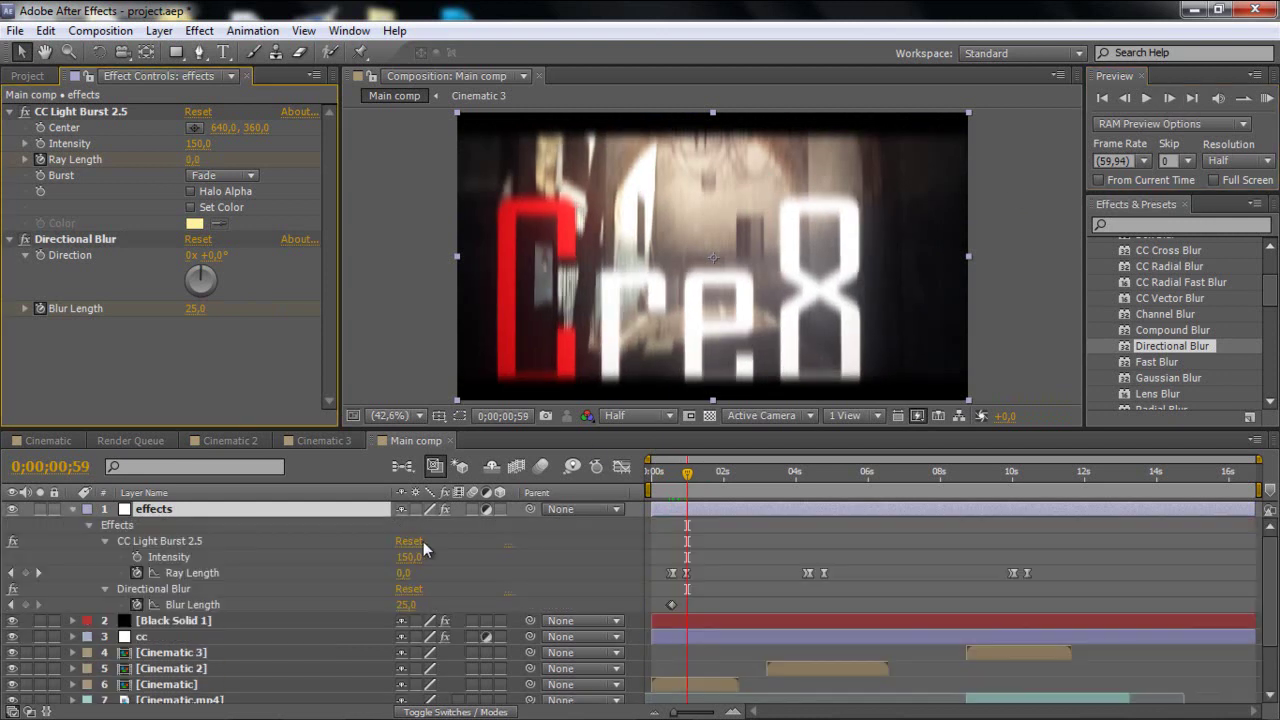
left_click(405, 606)
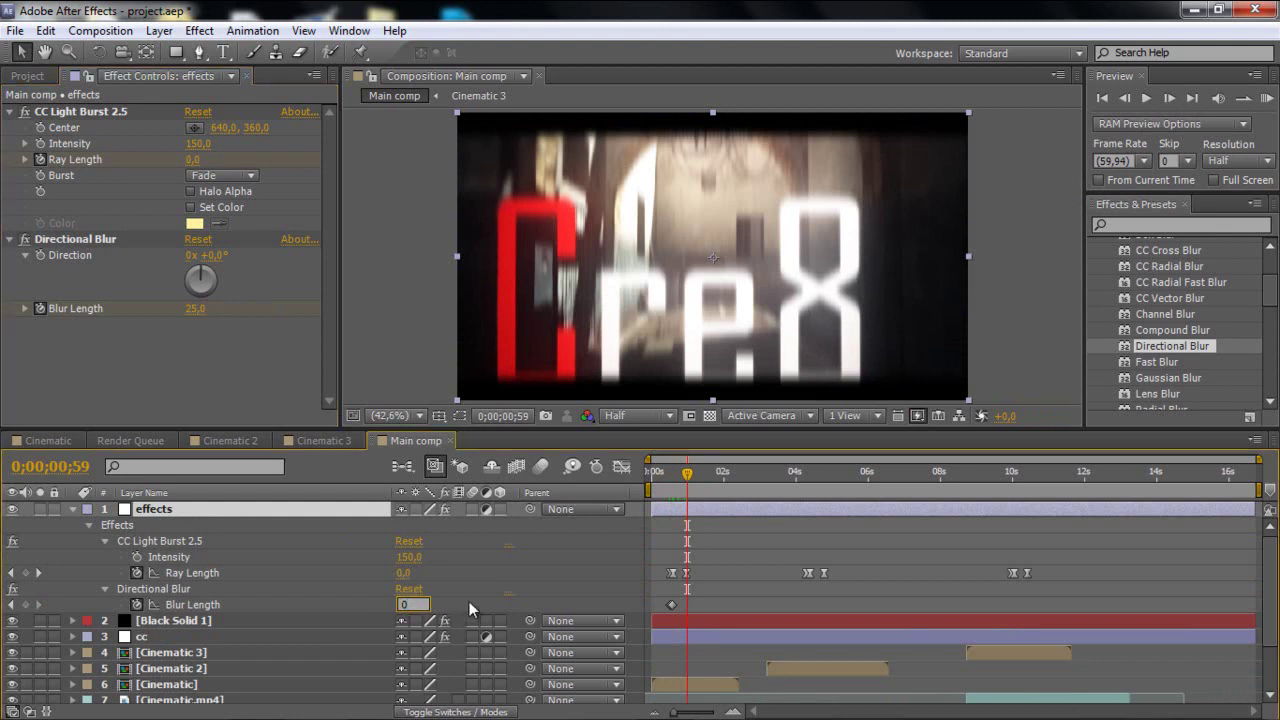
left_click(713, 588)
- Select all Blur Length keyframes and apply Easy Ease to them
left_click_drag(715, 602, 662, 614)
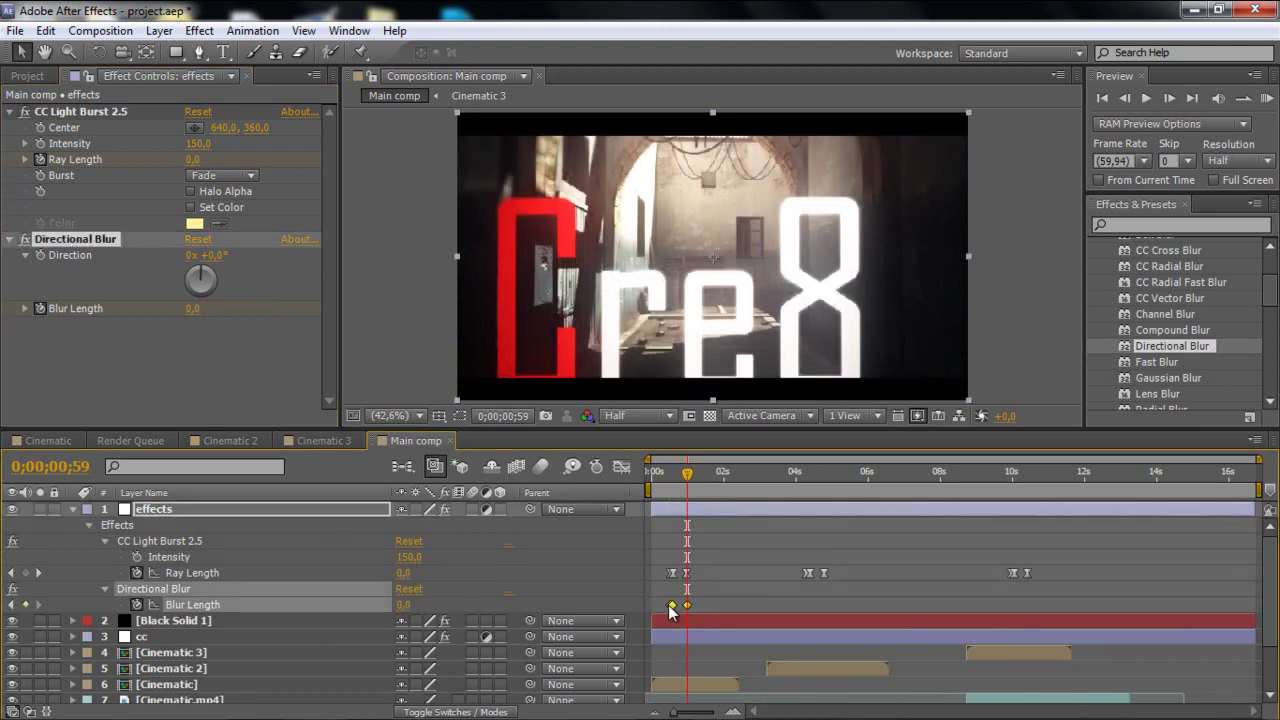
right_click(671, 605)
mouse_move(765, 595)
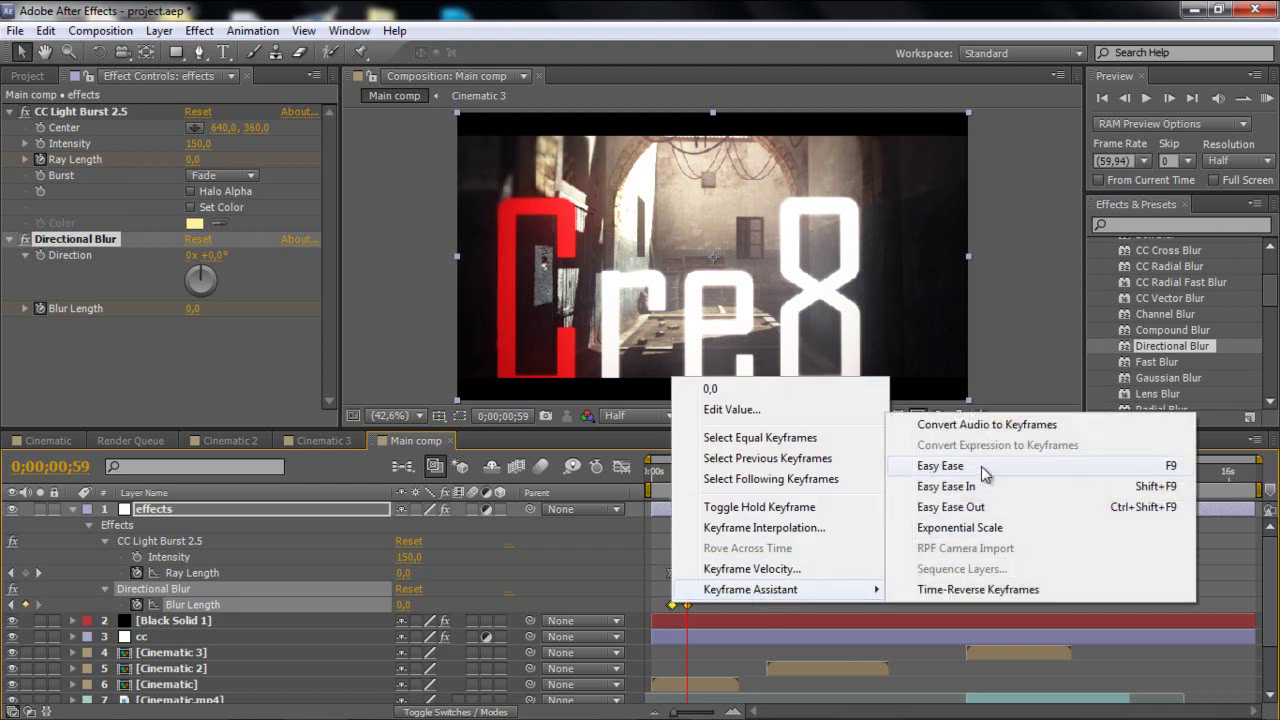
left_click(985, 468)
- Paste the eased Blur Length keyframes at 0;00;04;17 and 0;00;10;01 on the effects layer, and collapse the layer
left_click(806, 471)
key("ctrl+v")
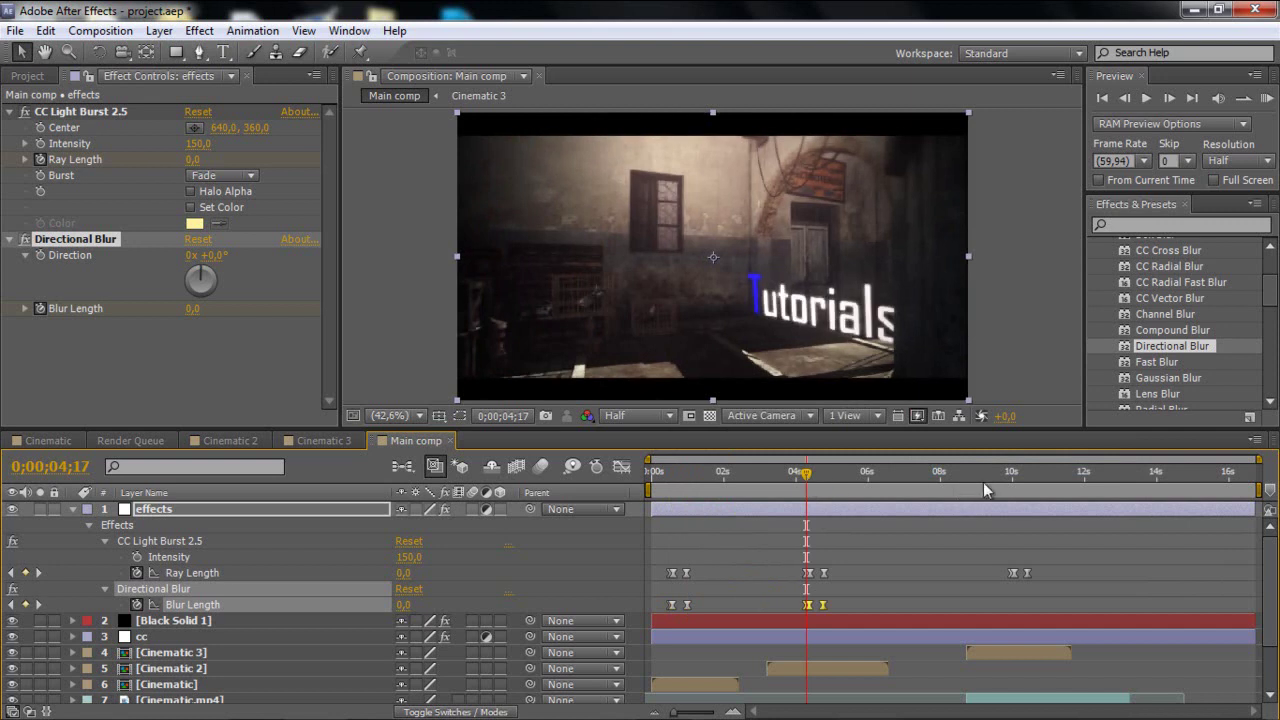
left_click(1010, 484)
left_click(1016, 484)
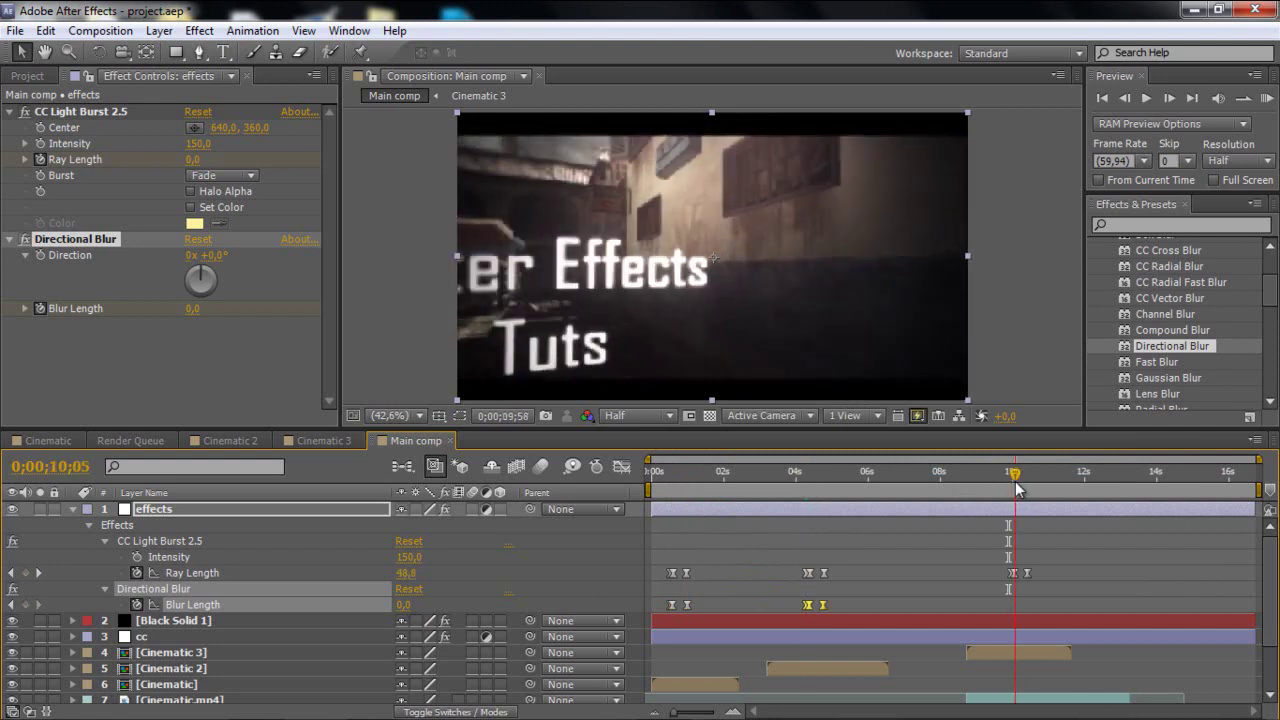
left_click(1016, 489)
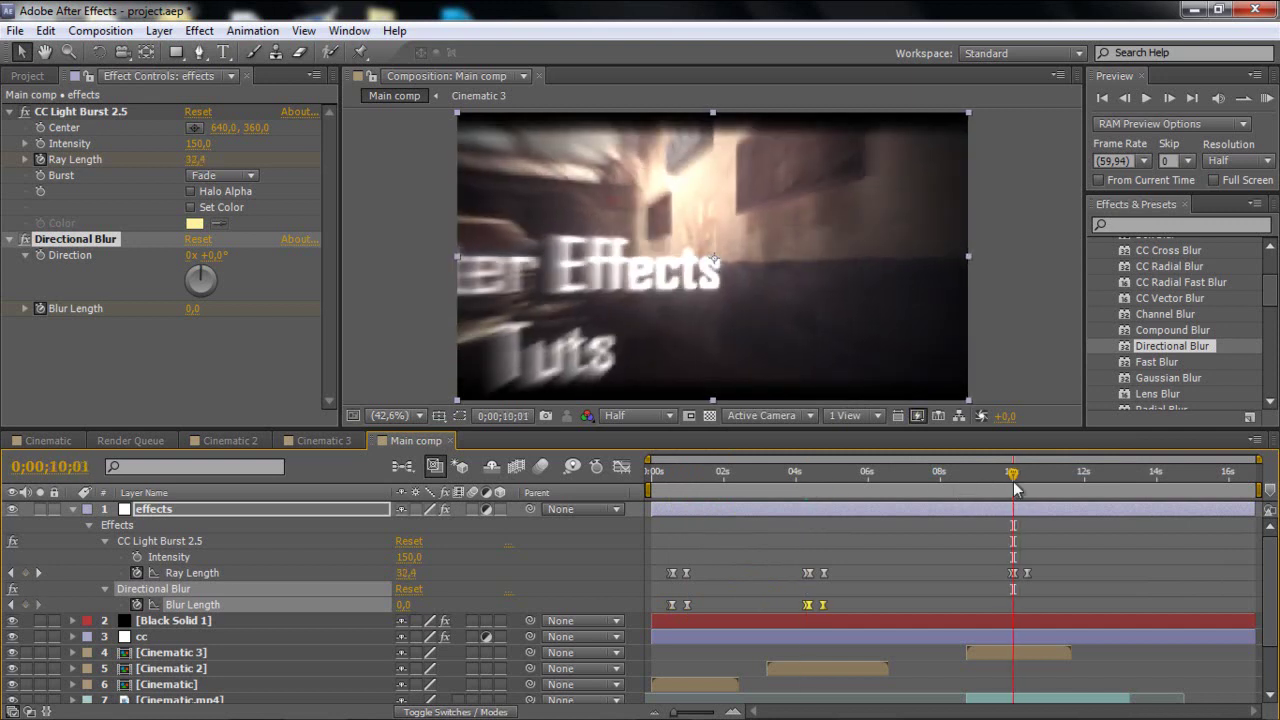
key("ctrl+v")
left_click(71, 510)
- Review the light burst and blur effects at the texts along the main composition's timeline
left_click(758, 526)
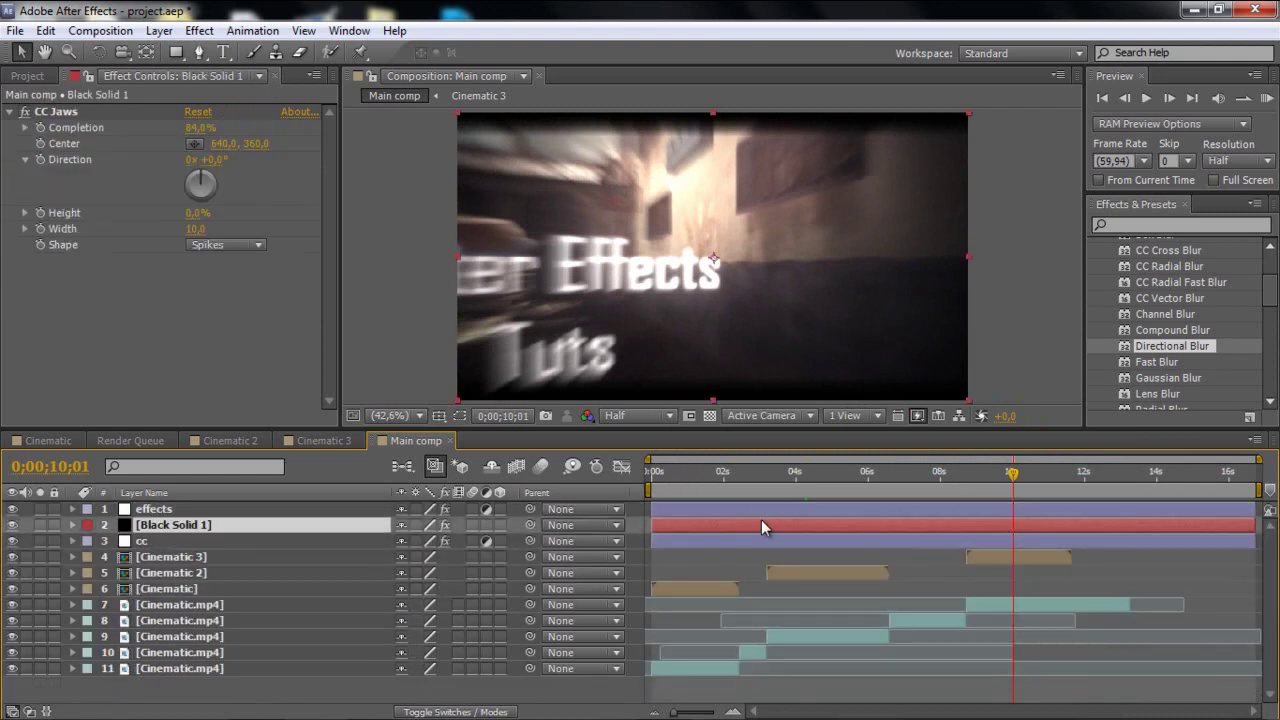
left_click(765, 514)
left_click(697, 473)
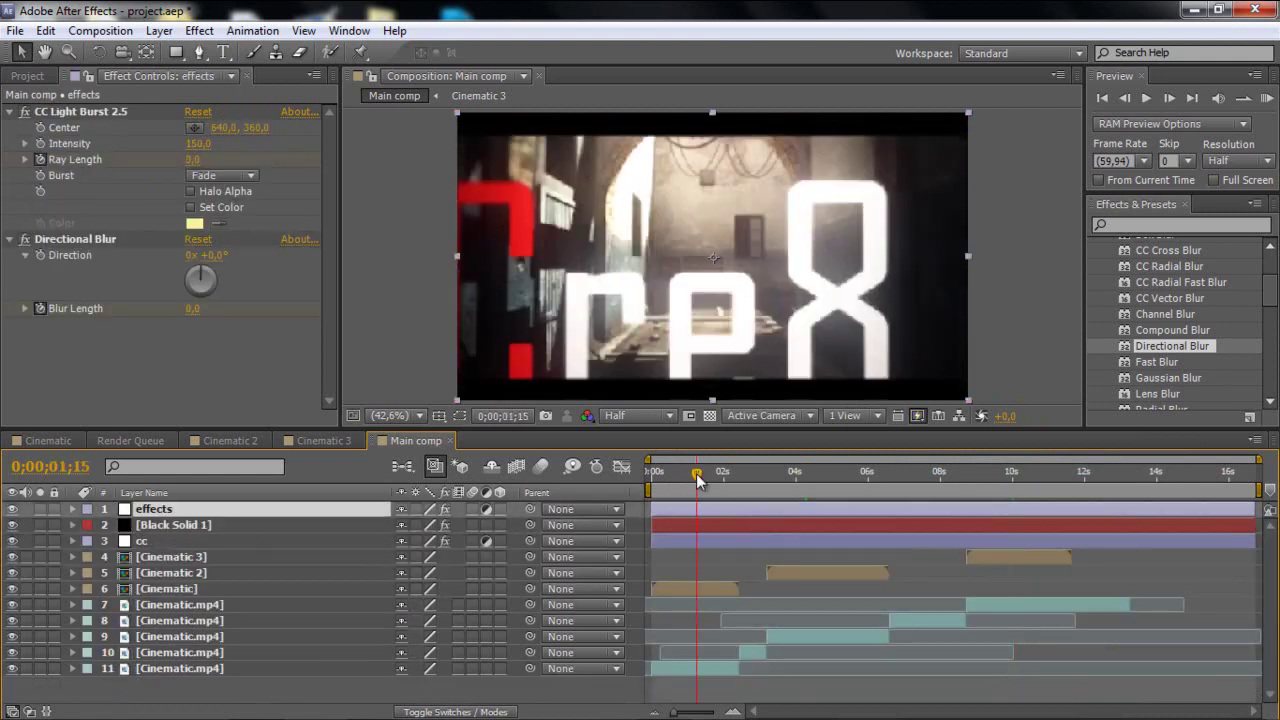
left_click(159, 30)
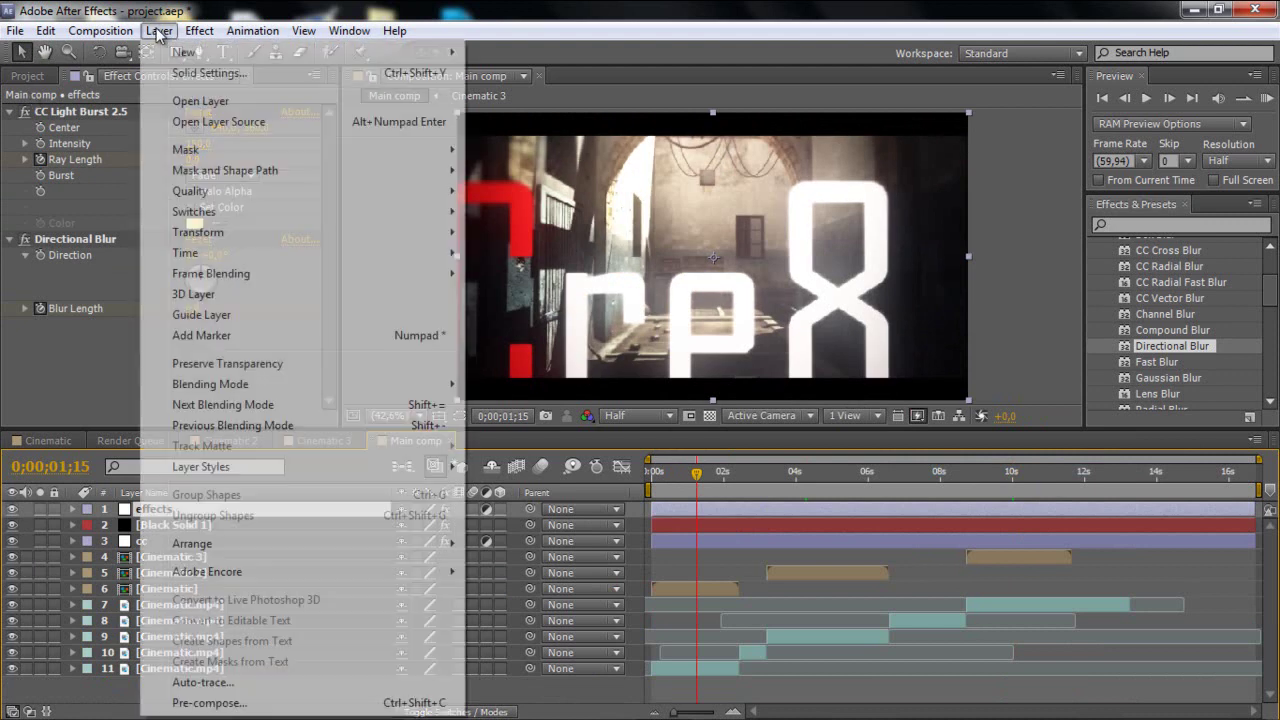
mouse_move(199, 30)
left_click(577, 203)
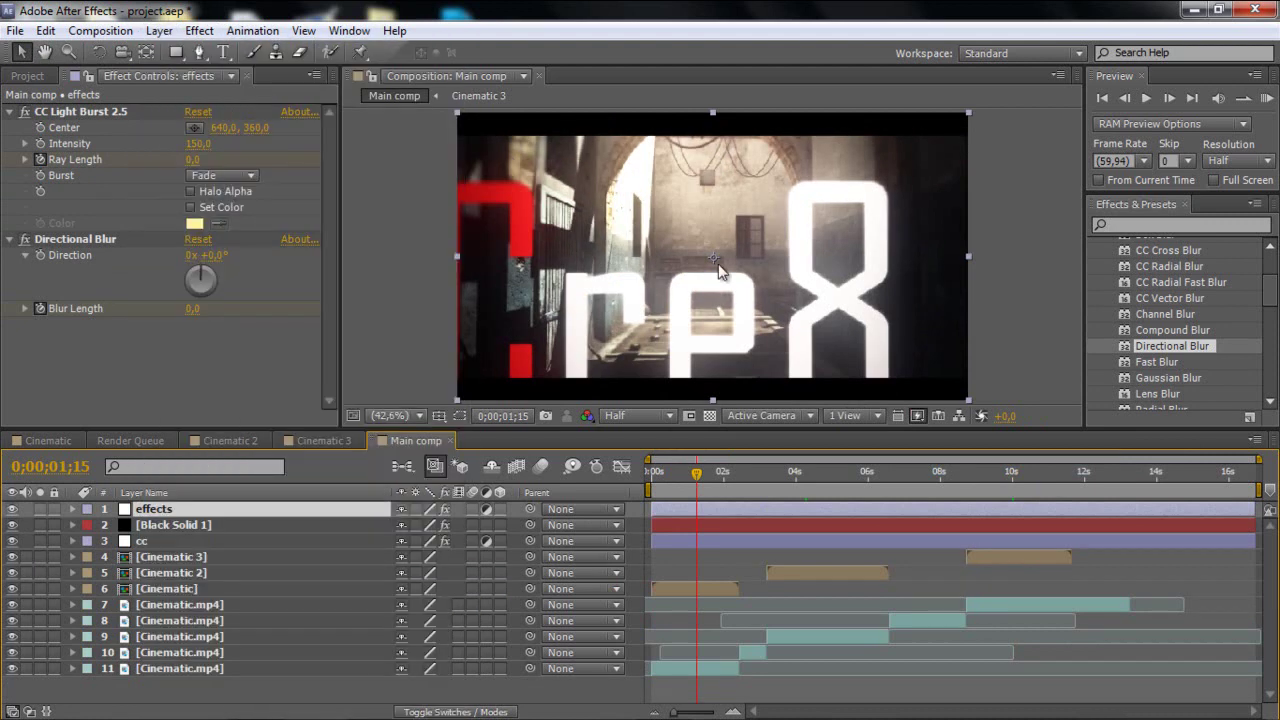
left_click_drag(698, 476, 830, 488)
left_click_drag(990, 490, 1043, 516)
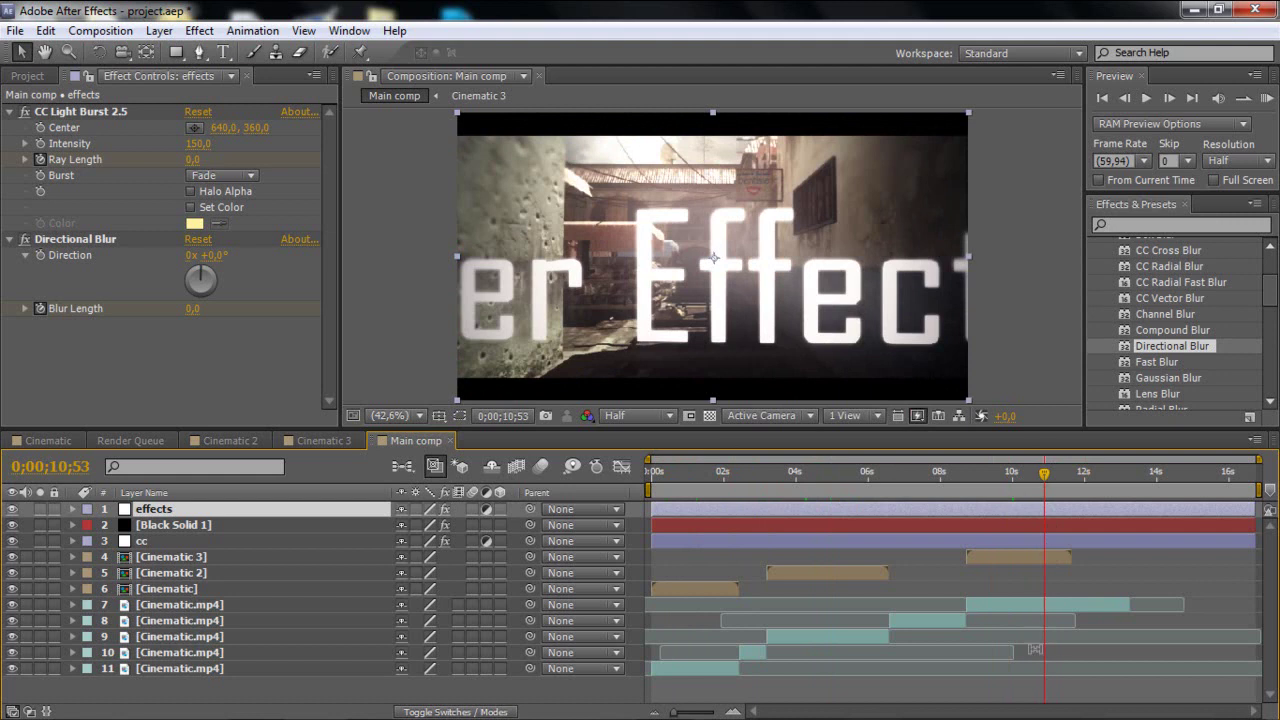
left_click(1001, 601)
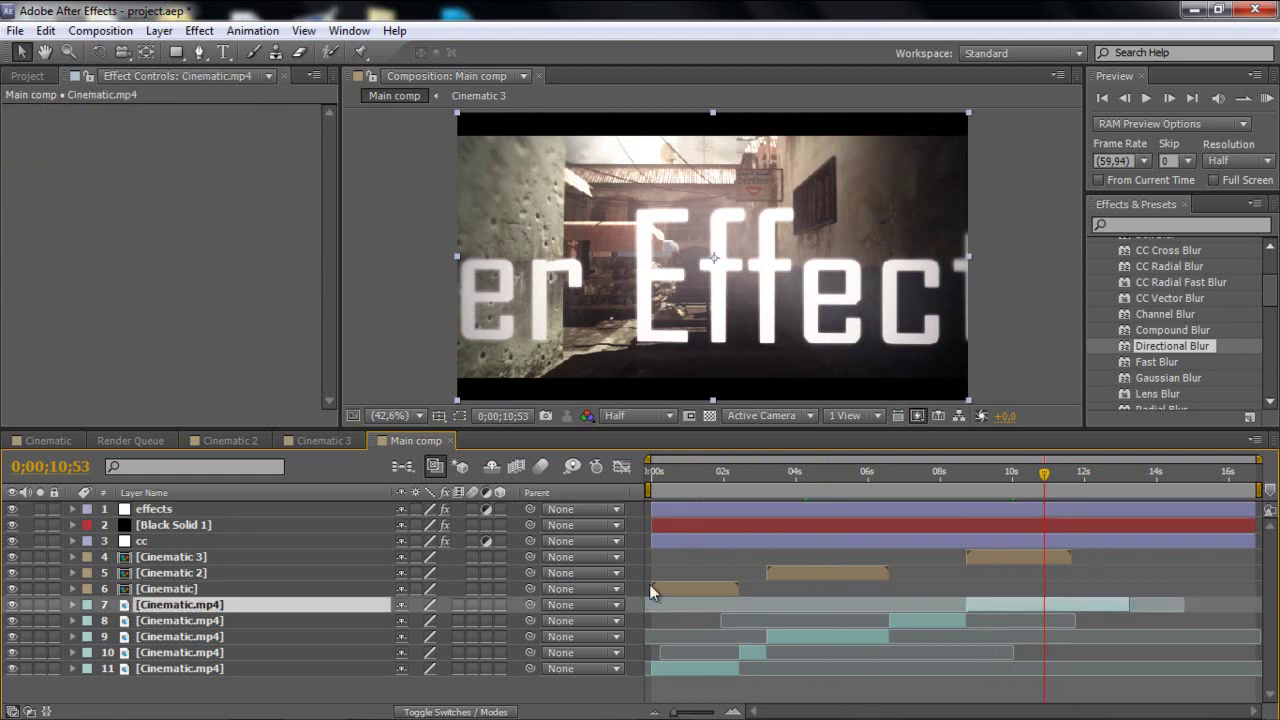
- Import Glitch-Overlay3-by-koopz from Cre8Tutorials Editing Pack's Glitch Pack By Koopz folder and place it as the uppermost layer of Main comp
left_click(373, 700)
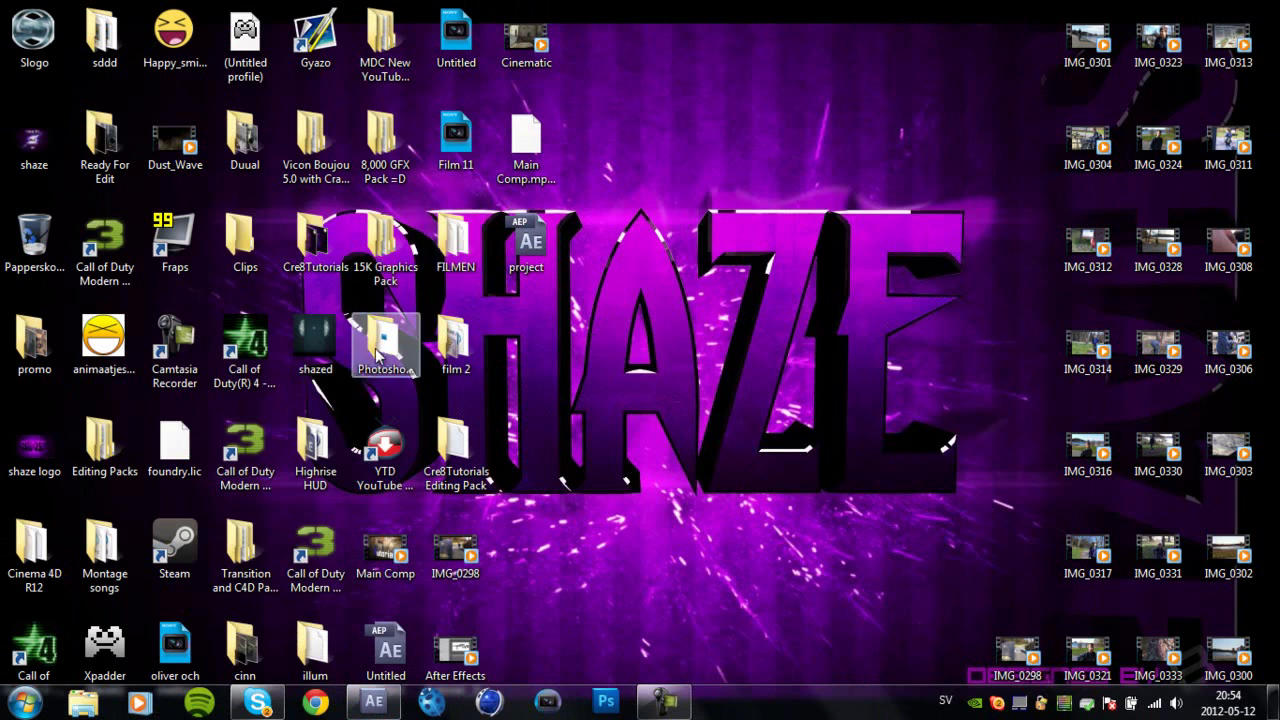
left_click(460, 436)
double_click(460, 436)
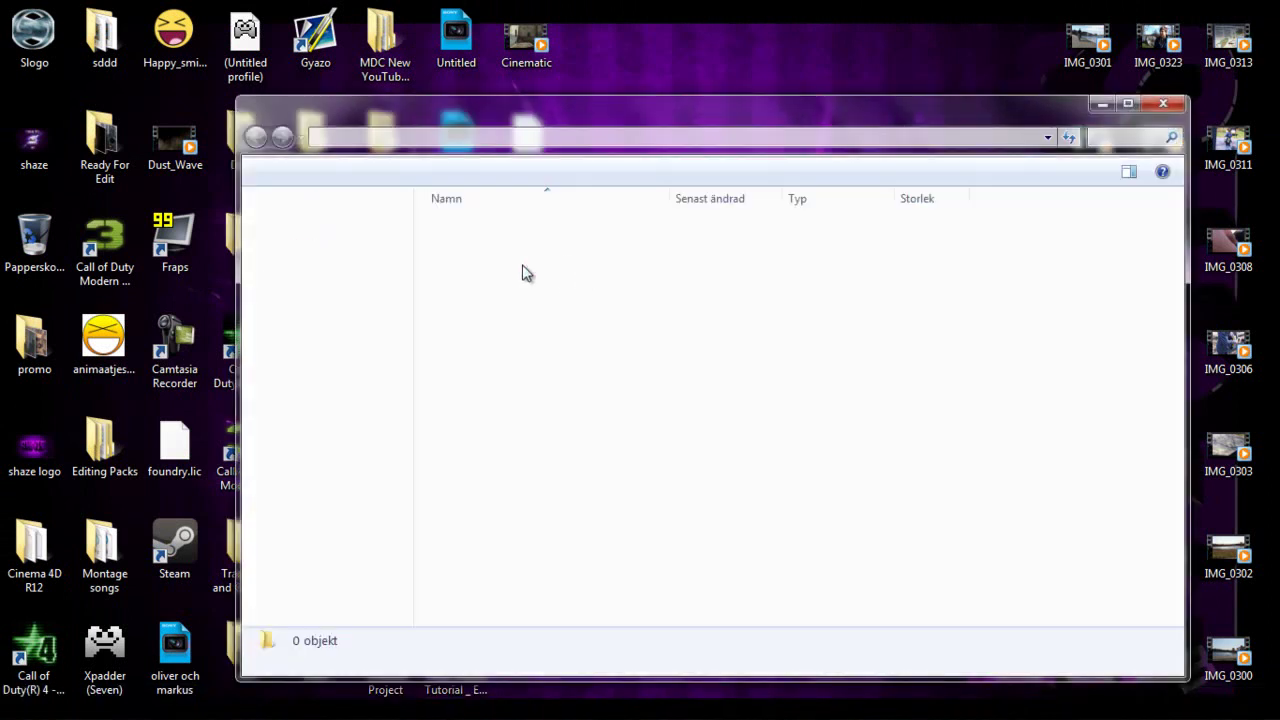
left_click(495, 309)
double_click(494, 310)
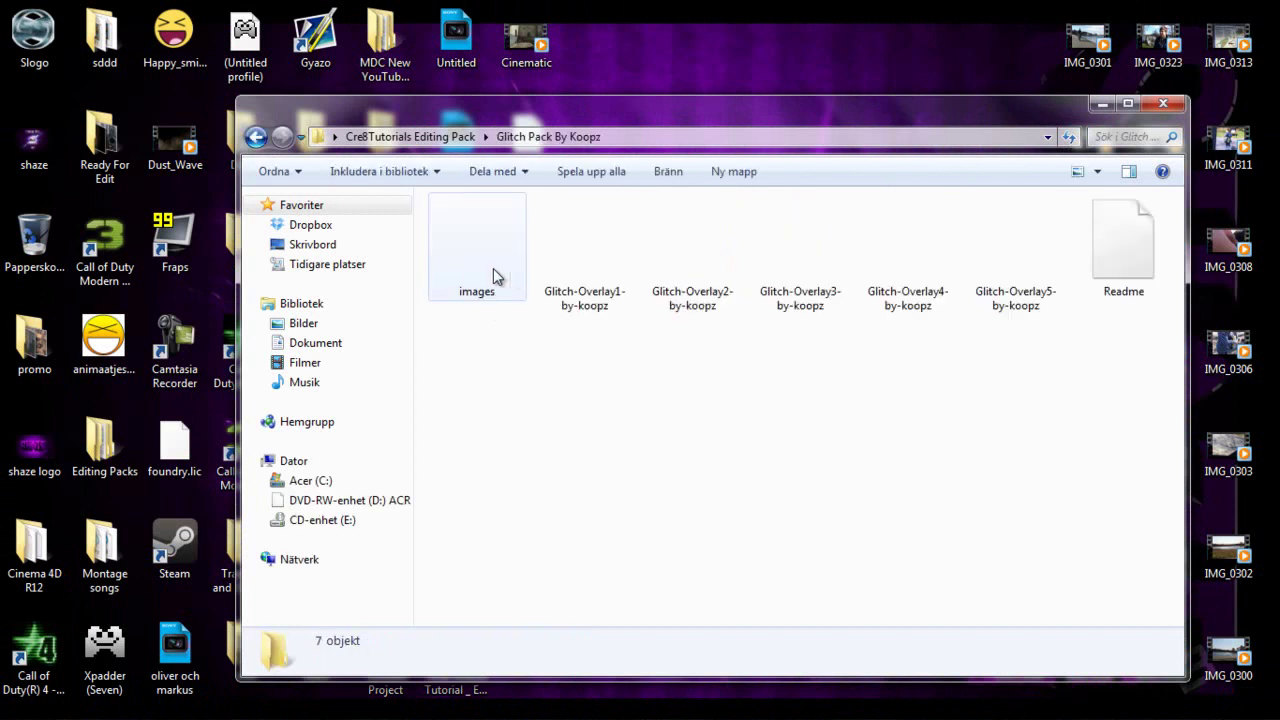
left_click(815, 270)
left_click_drag(800, 255, 126, 372)
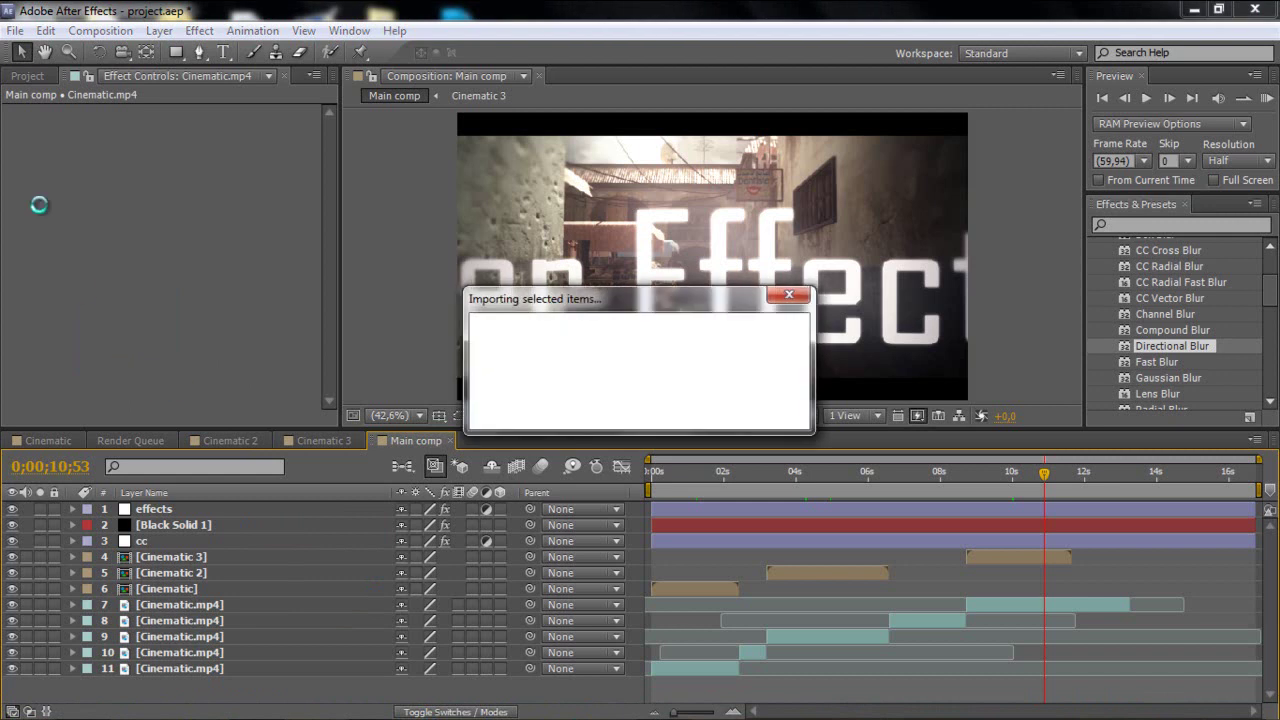
left_click_drag(80, 331, 160, 510)
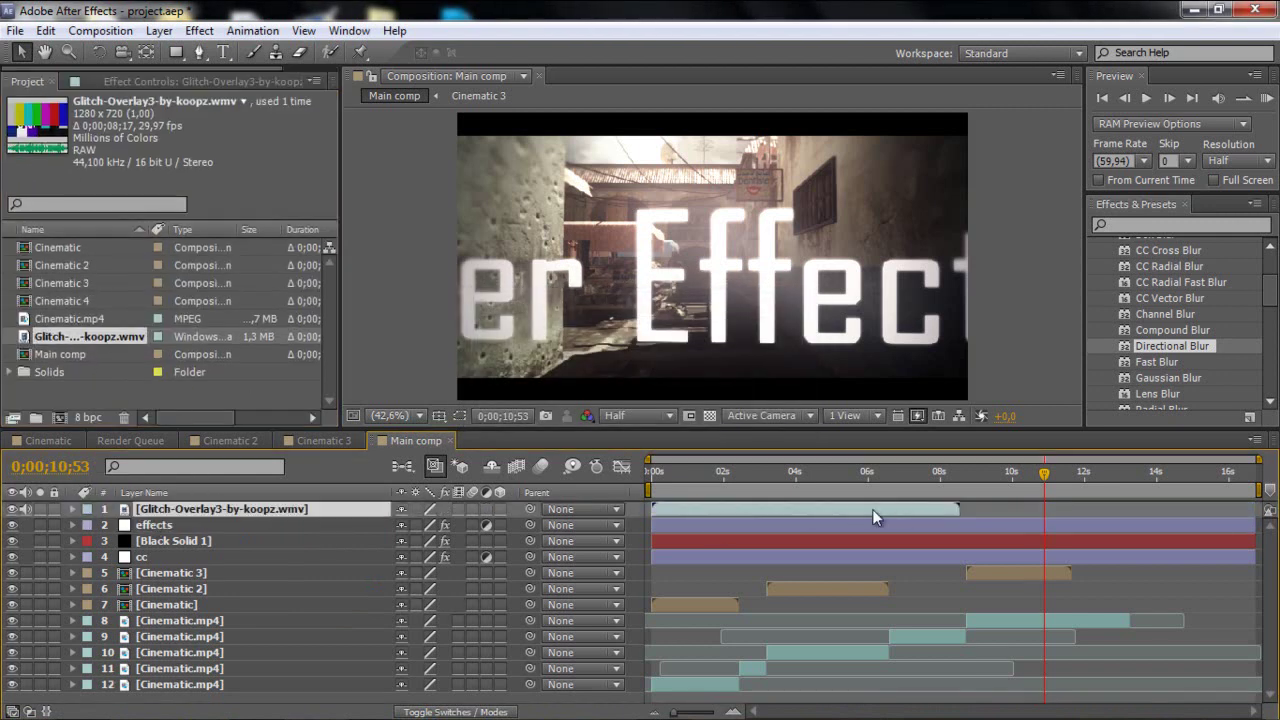
- Find the end of the glitch overlay's colour-bar intro and split the layer at 0;00;00;20
left_click(857, 487)
left_click(668, 480)
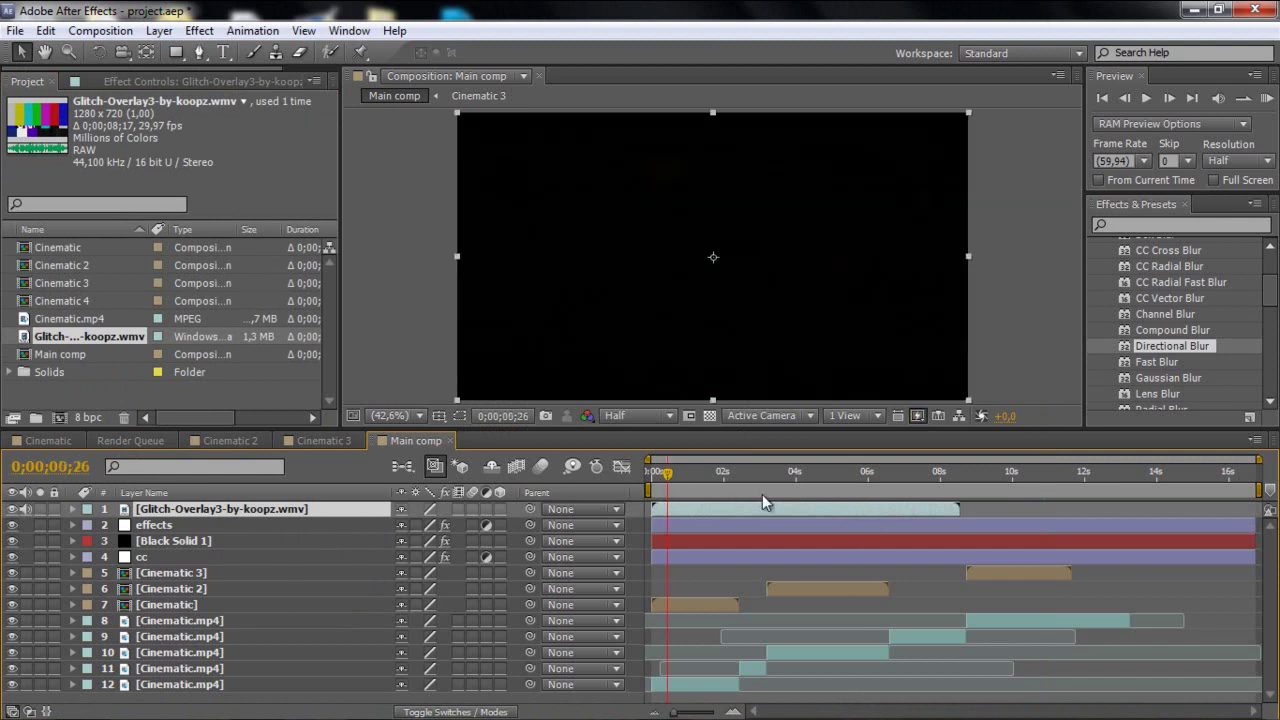
left_click_drag(670, 480, 660, 484)
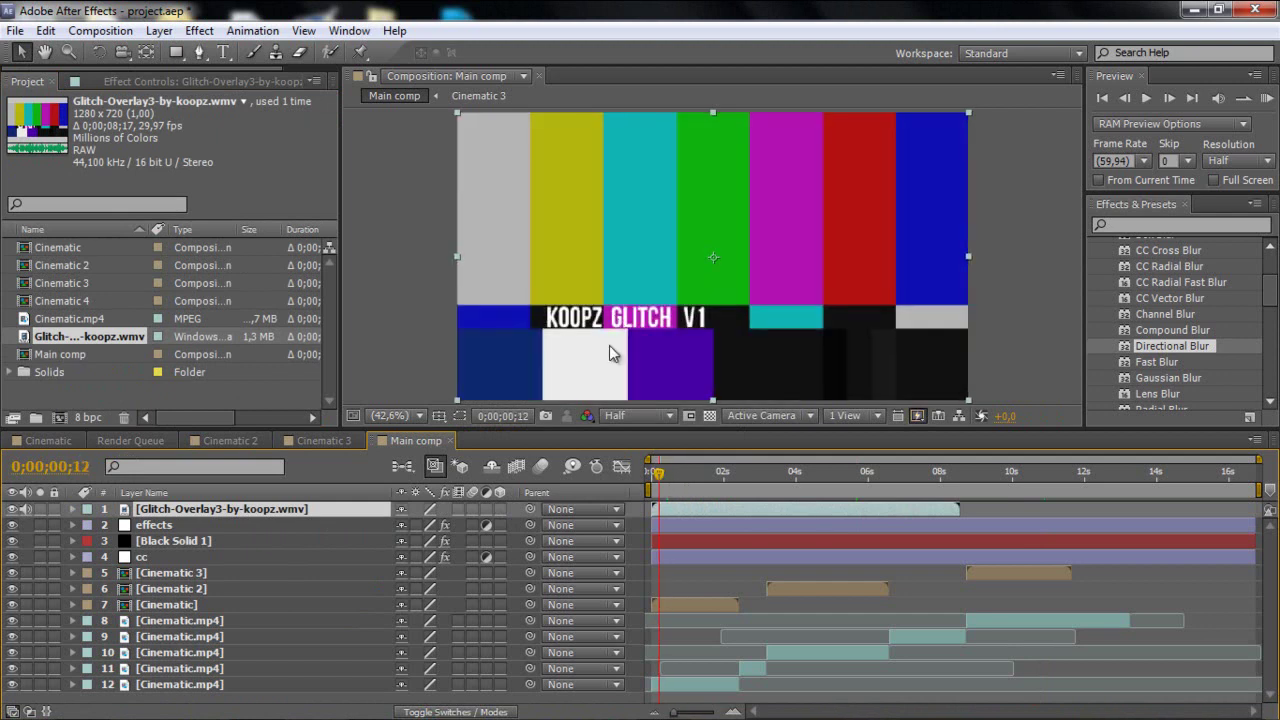
left_click_drag(658, 482, 663, 483)
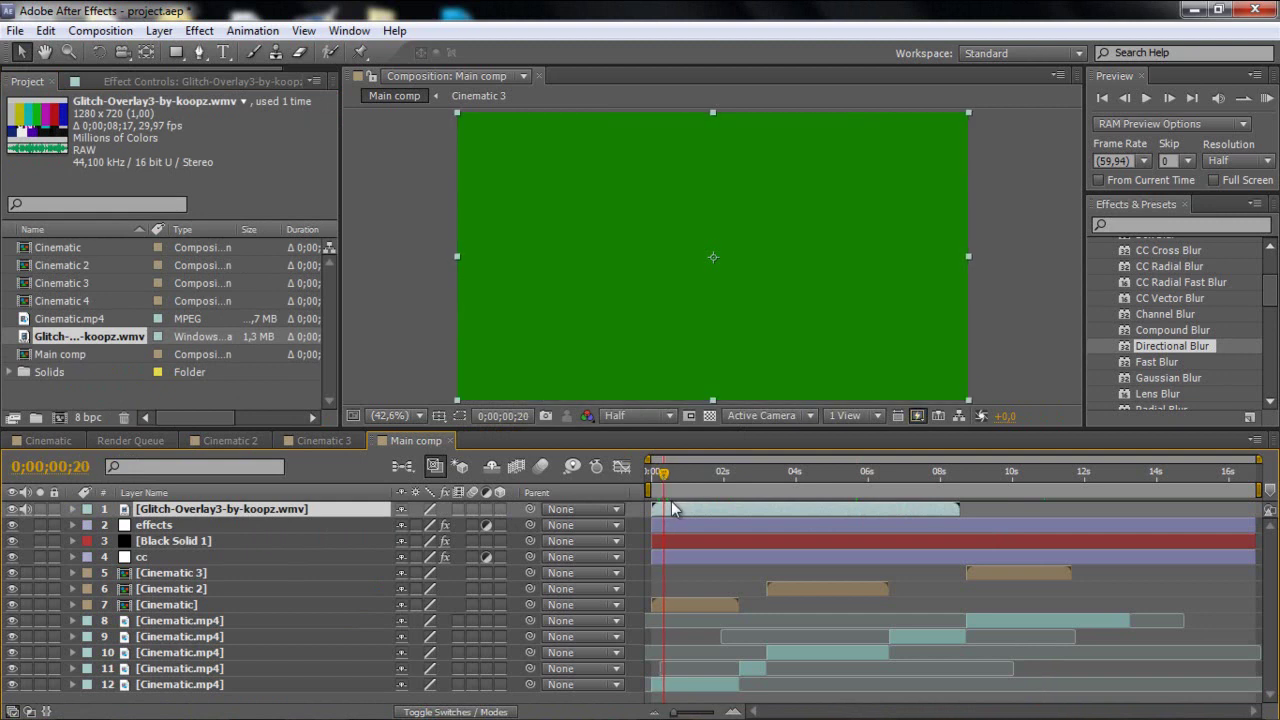
left_click(46, 30)
left_click(112, 253)
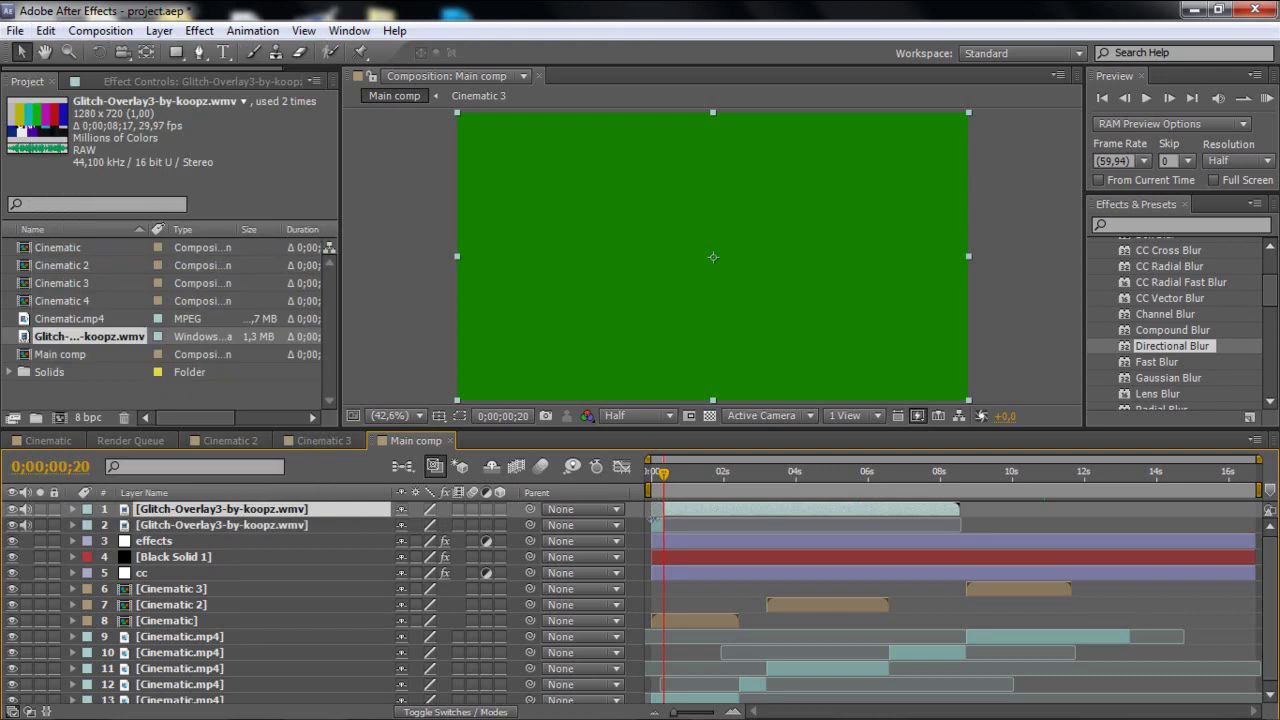
- Delete the overlay's intro part before the split and shift the remaining overlay clip slightly later in time
left_click(652, 524)
key("Delete")
mouse_move(706, 511)
left_mouse_down()
mouse_move(741, 507)
mouse_move(721, 509)
left_mouse_up()
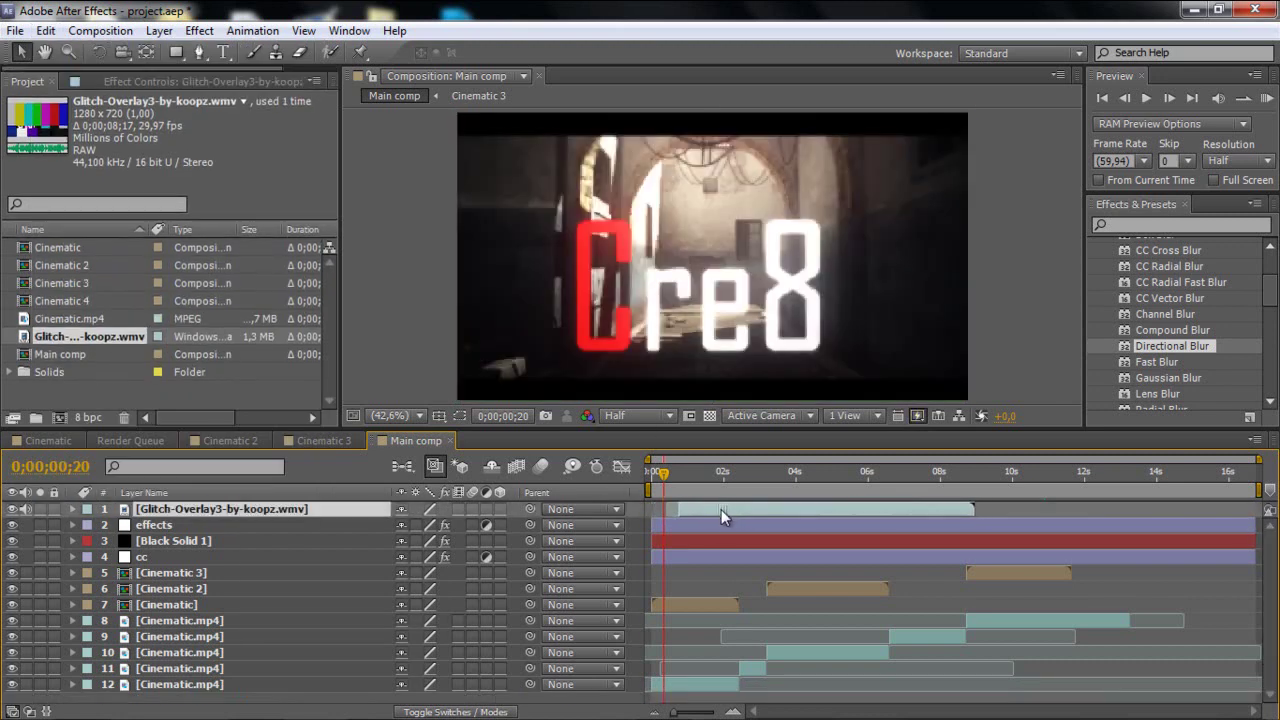
- Set the glitch overlay layer's blending mode to Screen and check it near 0;00;03;51
right_click(721, 509)
mouse_move(808, 215)
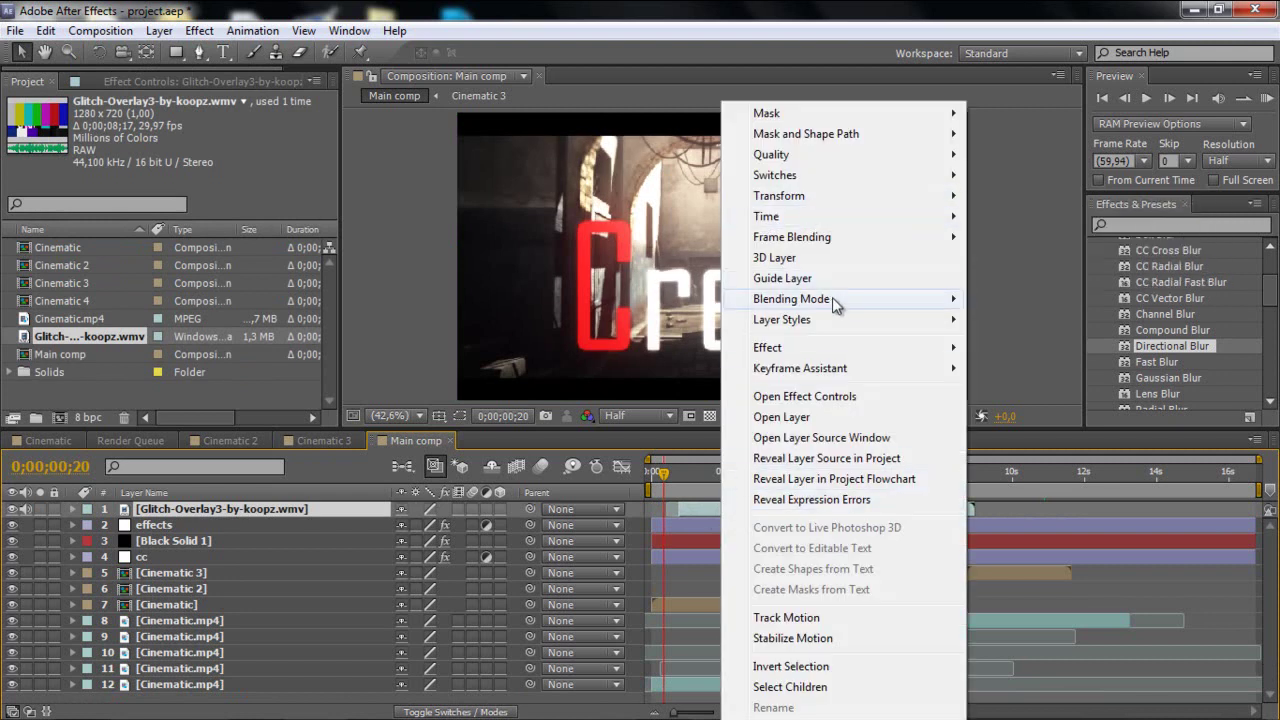
mouse_move(837, 301)
left_click(1025, 350)
left_click_drag(697, 472, 795, 495)
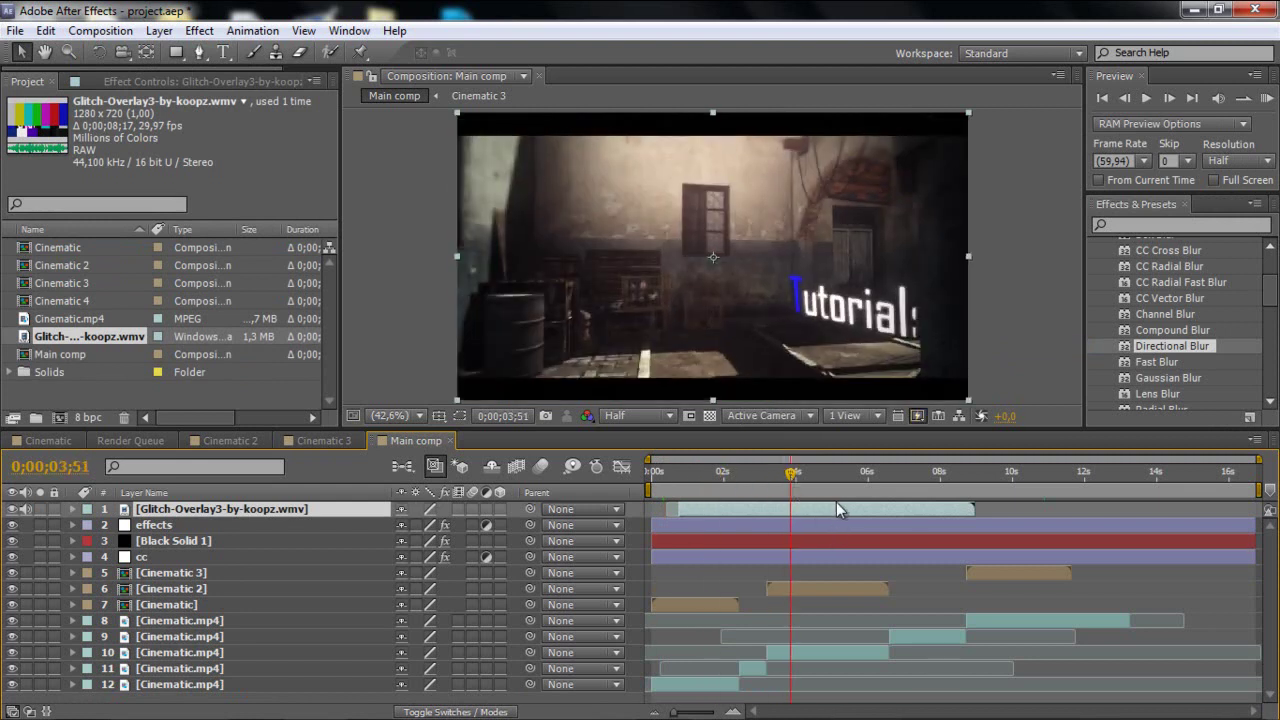
- Set the glitch overlay layer's blending mode to Add and check the composition up to 0;00;11;27
right_click(838, 509)
mouse_move(985, 300)
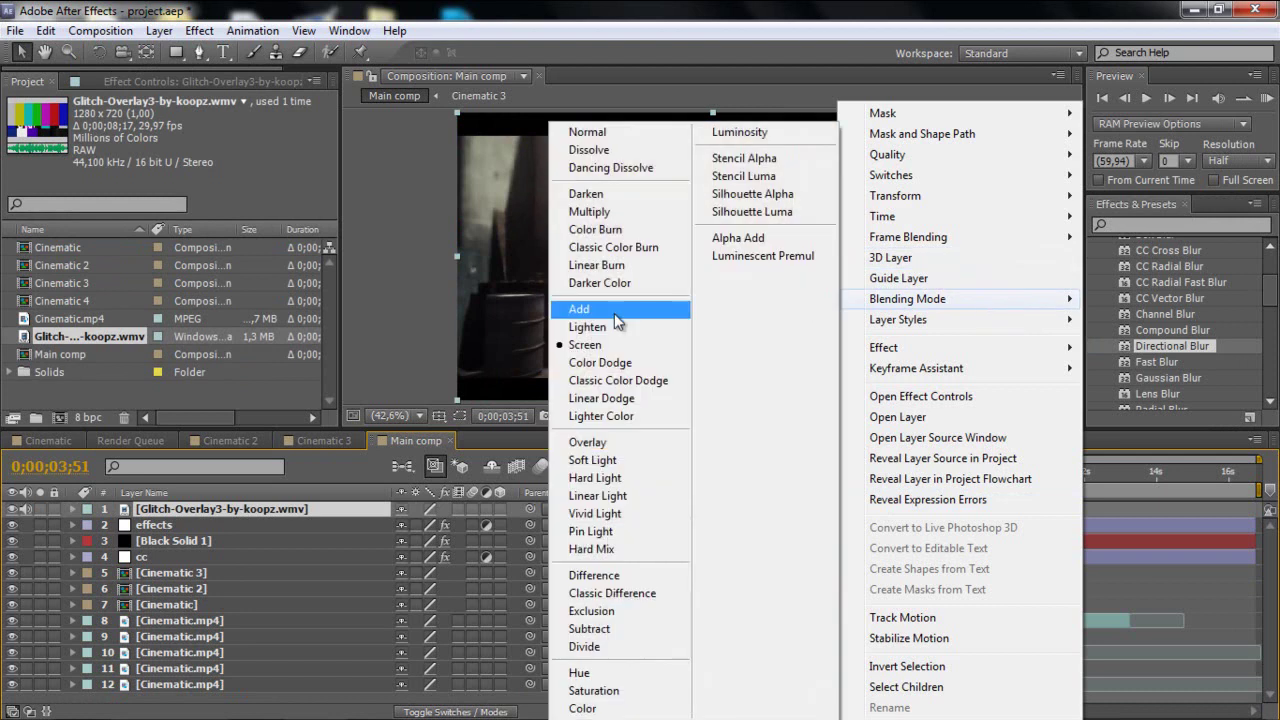
left_click(633, 316)
left_click(1012, 478)
left_click_drag(1023, 478, 1064, 480)
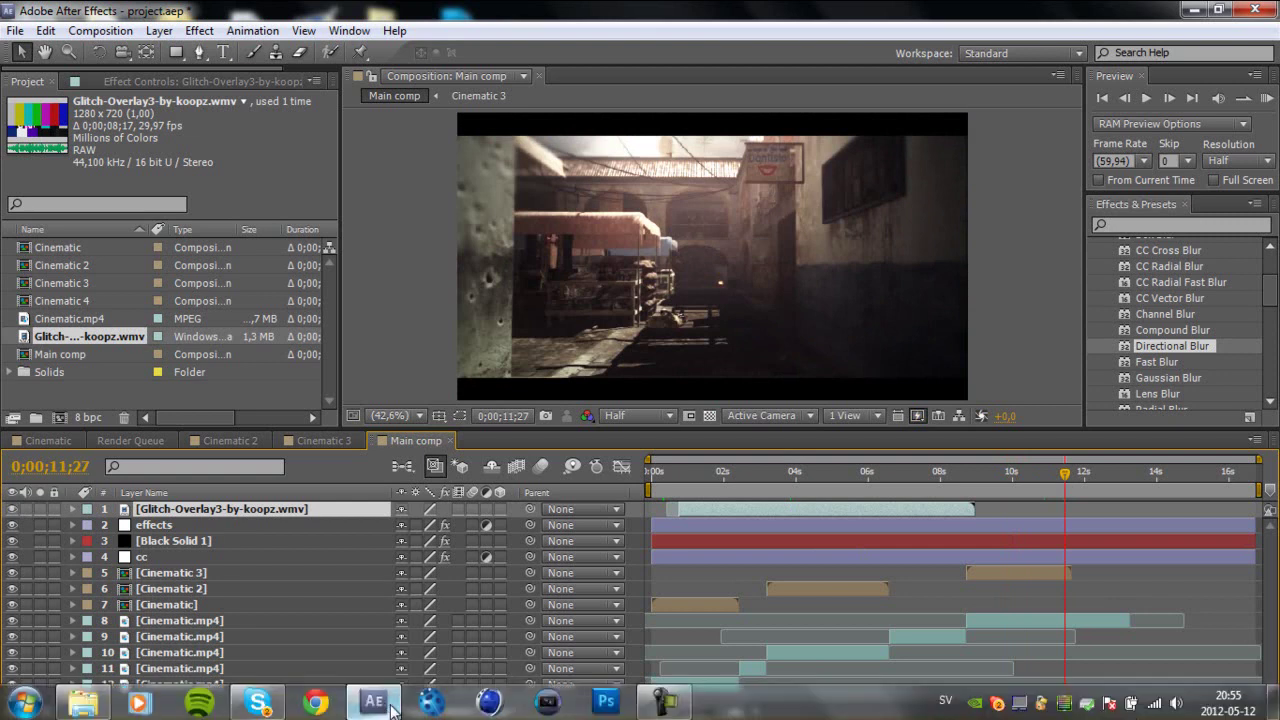
- Import the Somebody That I Used To Know remix MP3 from the Favorite Songs For Eps folder and add it as Main comp's lowest layer
left_click(84, 703)
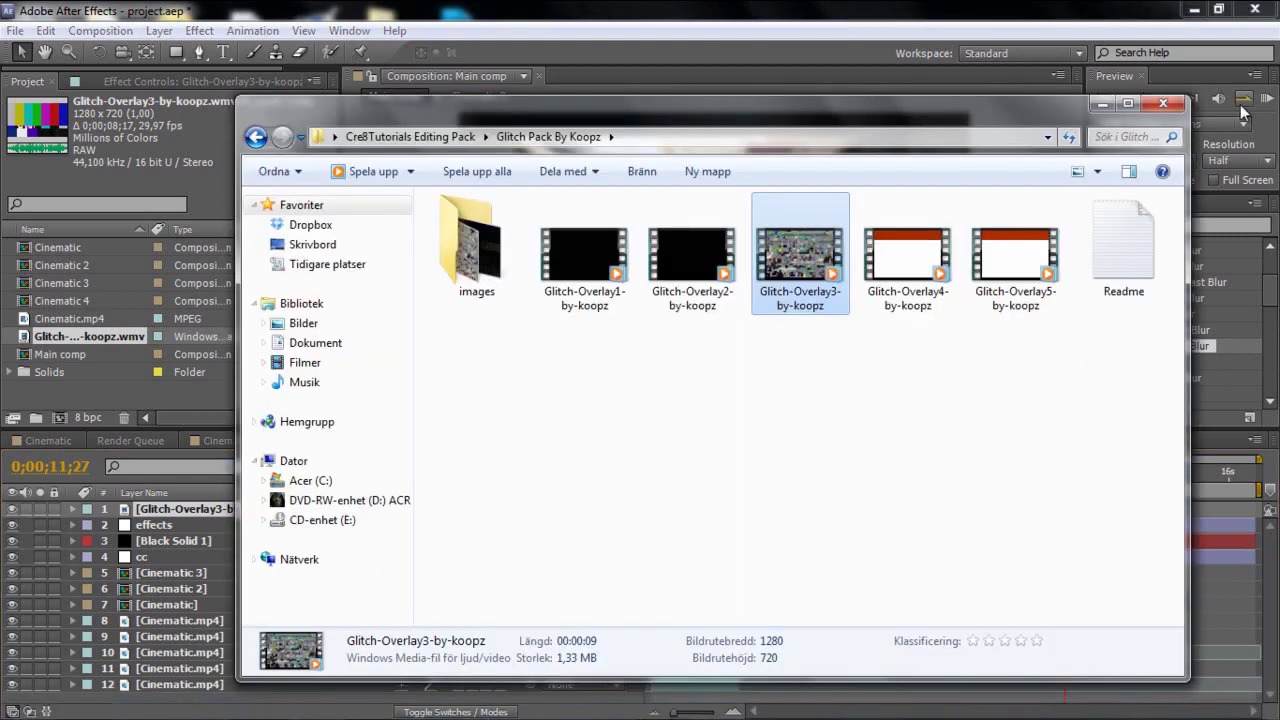
left_click(256, 137)
double_click(515, 290)
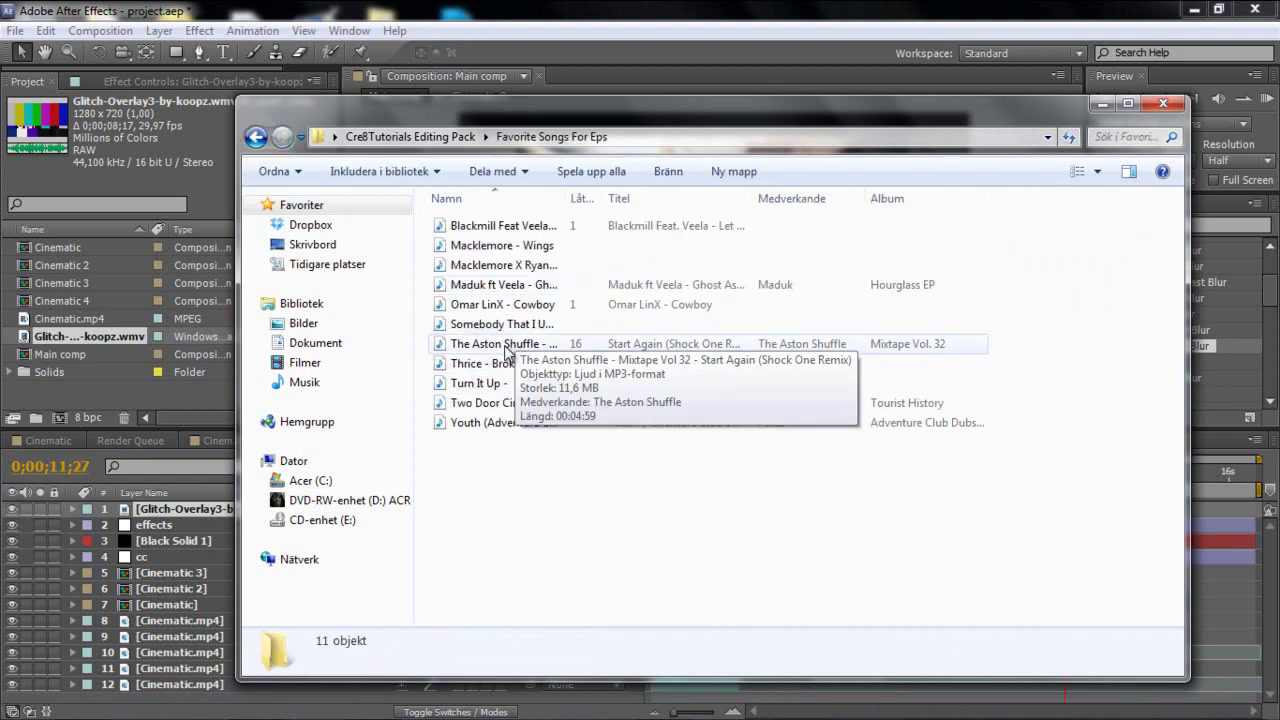
left_click_drag(517, 332, 55, 387)
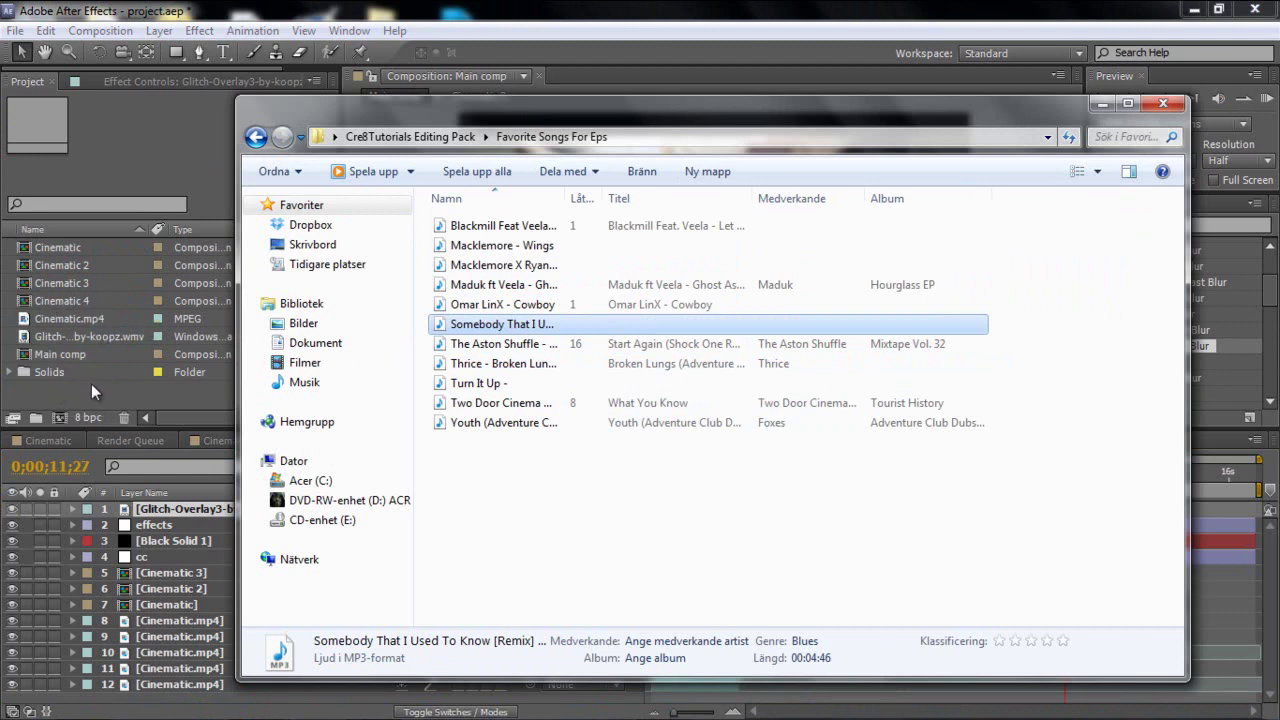
left_click(85, 382)
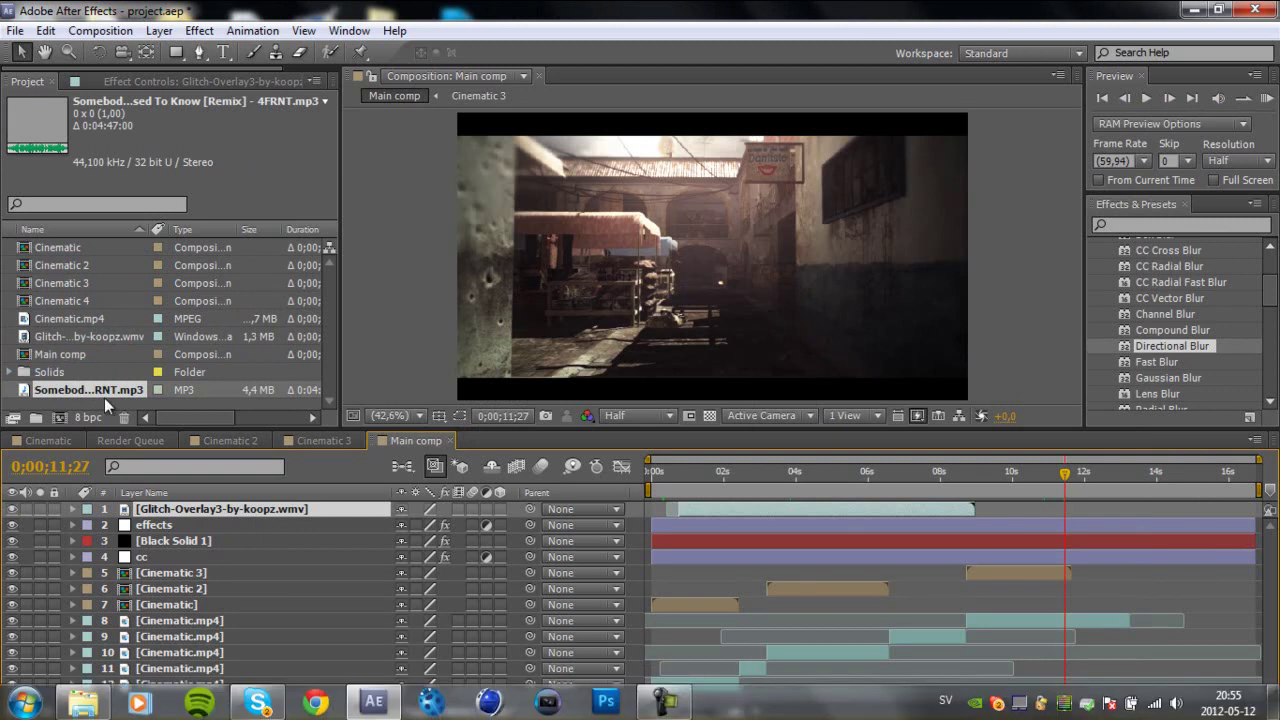
left_click_drag(108, 390, 216, 700)
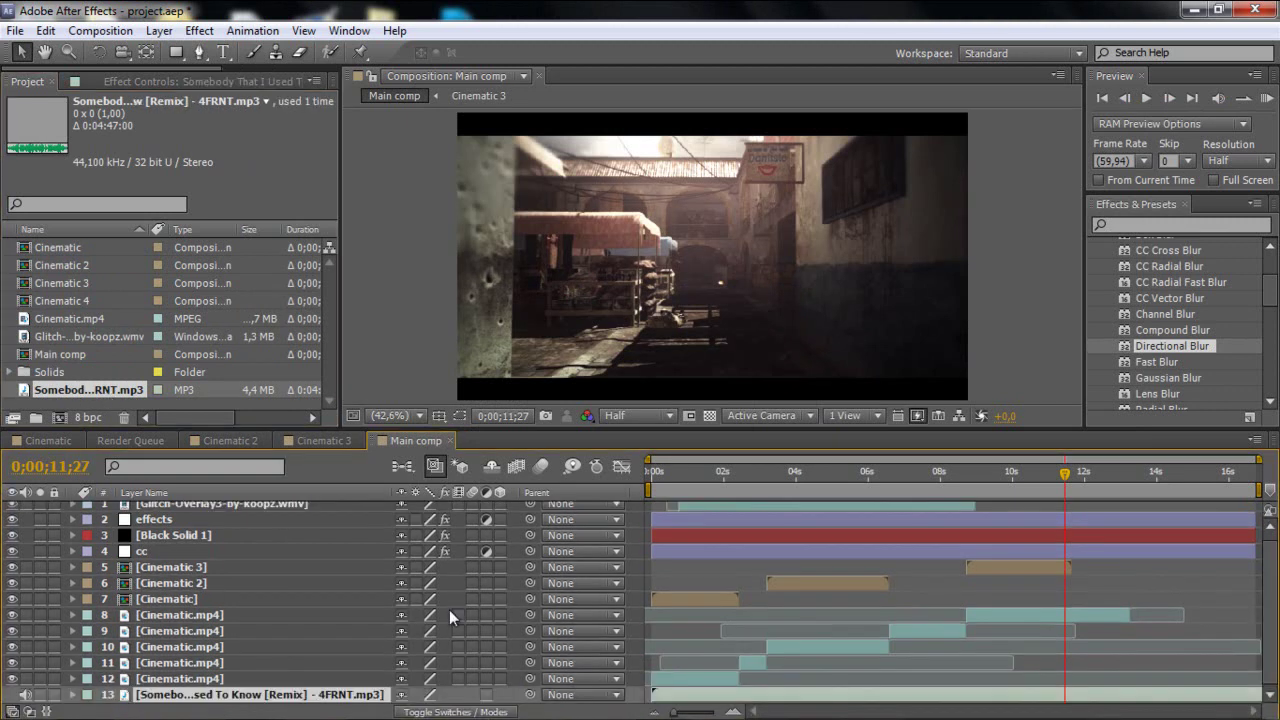
- Preview the glitch overlay at 0;00;04;33 and collapse the Blur & Sharpen effects category
left_click(909, 490)
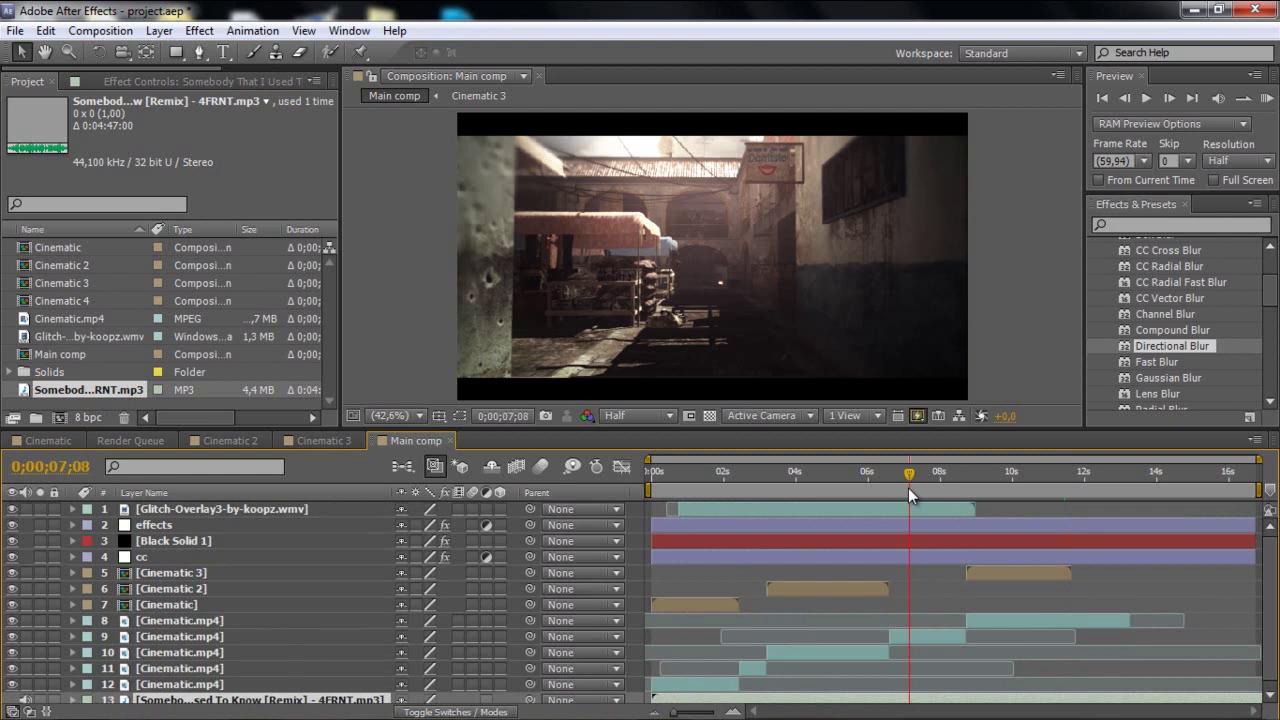
left_click_drag(836, 517, 815, 542)
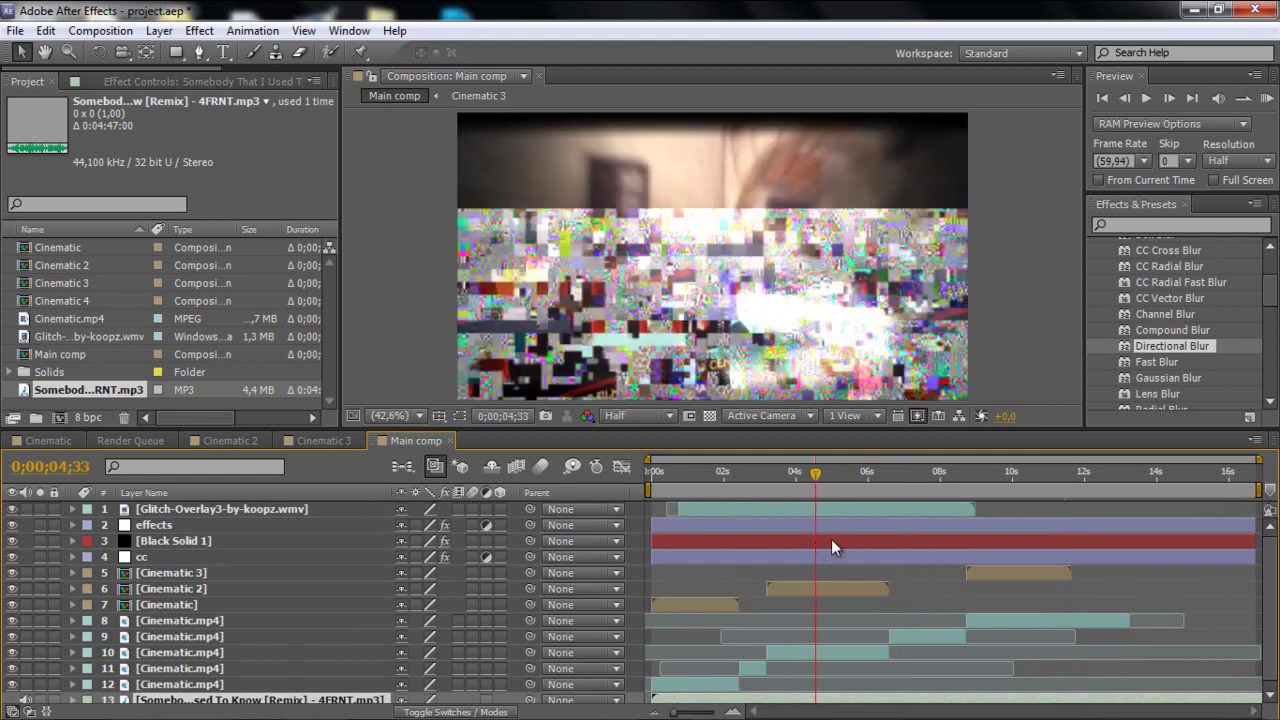
scroll(1212, 299, "up", 3)
left_click(1094, 291)
scroll(1199, 303, "down", 3)
scroll(1197, 305, "up", 3)
scroll(1195, 307, "up", 1)
left_click(662, 706)
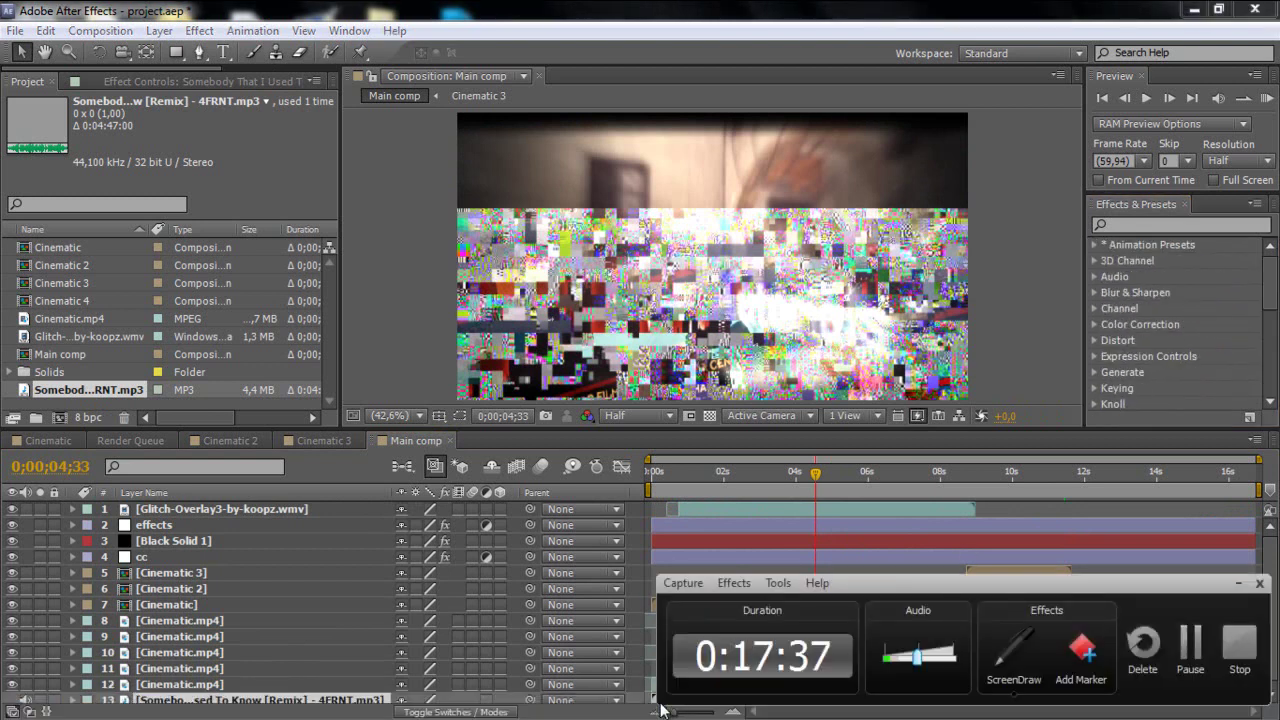